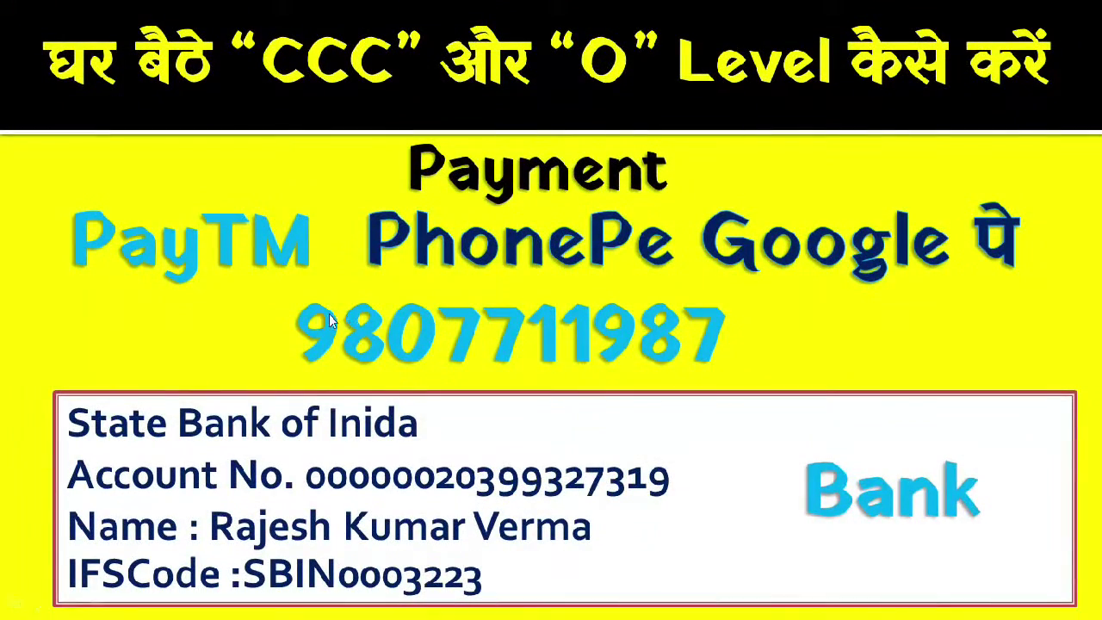
# Finish the slide show, return to slide 2 in editing view, and switch to Excel
pyautogui.click(642, 515)
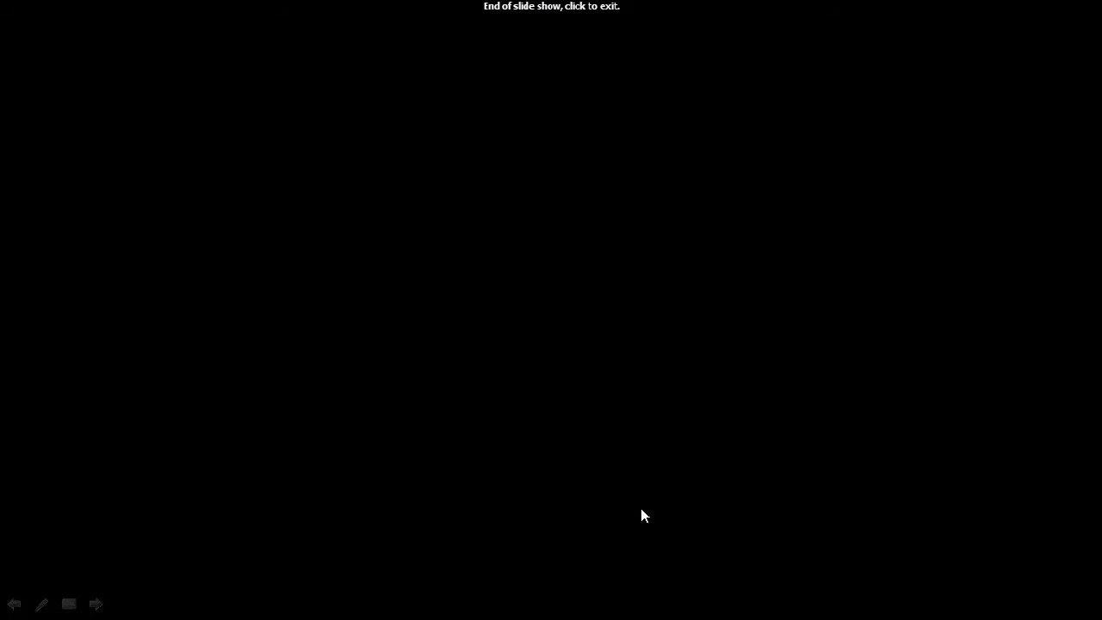
pyautogui.click(641, 510)
pyautogui.scroll(-2, 642, 509)
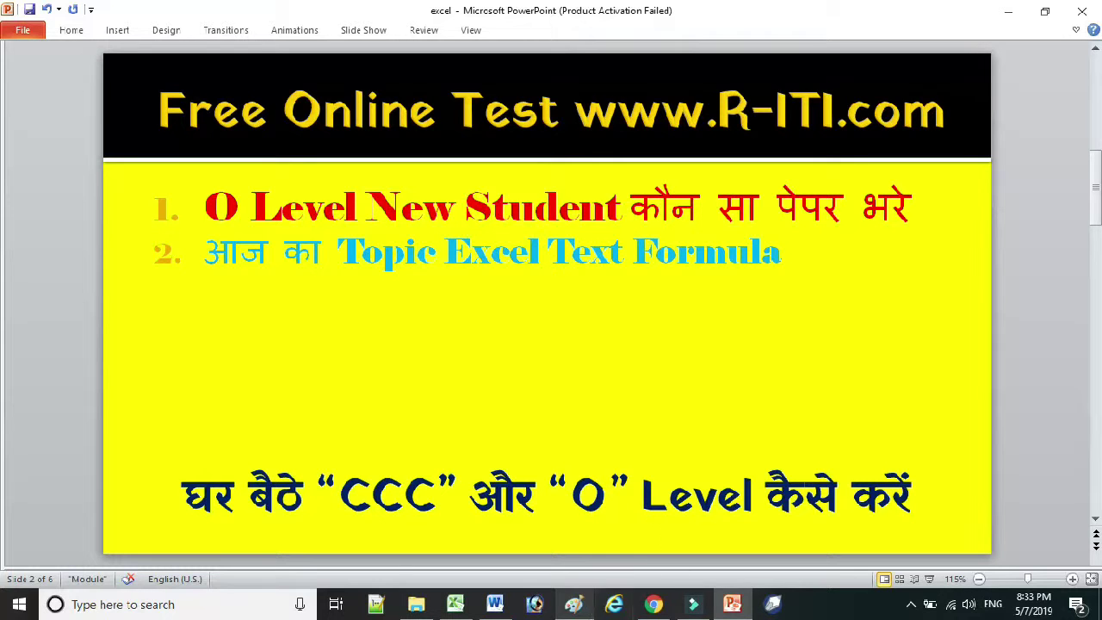
pyautogui.click(455, 604)
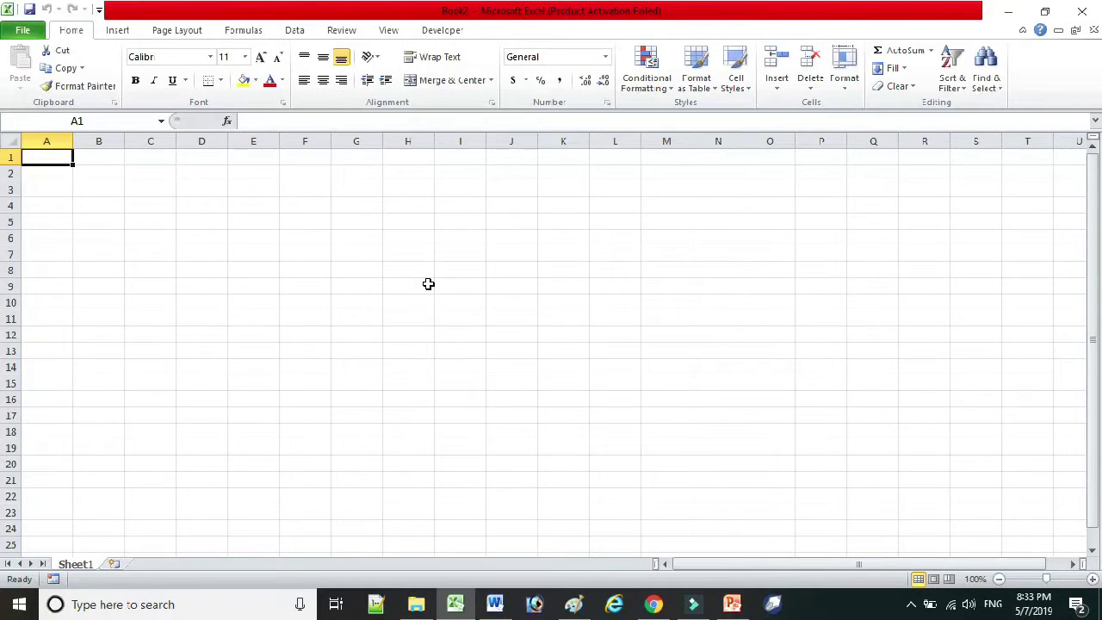
# Zoom into the blank sheet and browse the Formulas tab's Text function list
pyautogui.scroll(2, 428, 283)
pyautogui.scroll(5, 428, 283)
pyautogui.scroll(4, 428, 283)
pyautogui.scroll(4, 428, 283)
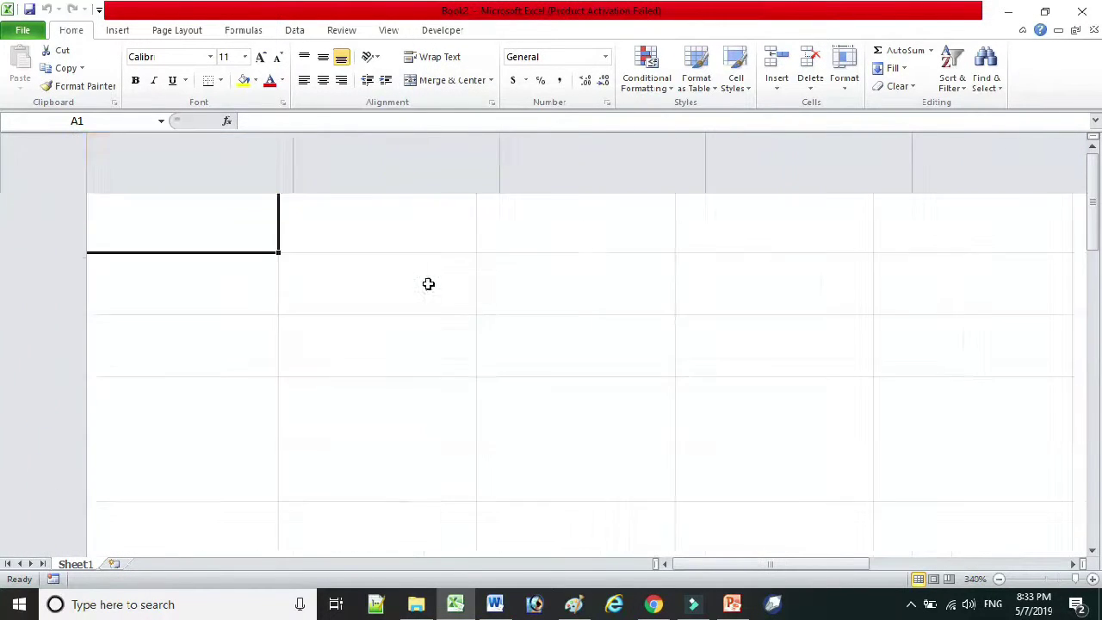
pyautogui.scroll(4, 428, 283)
pyautogui.click(244, 31)
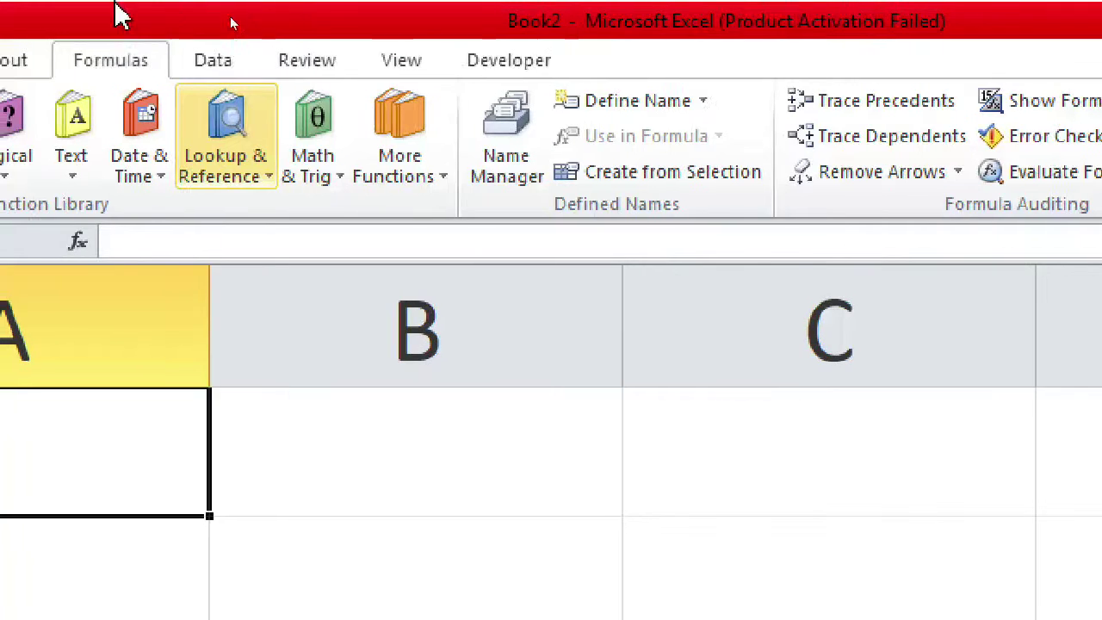
pyautogui.click(470, 146)
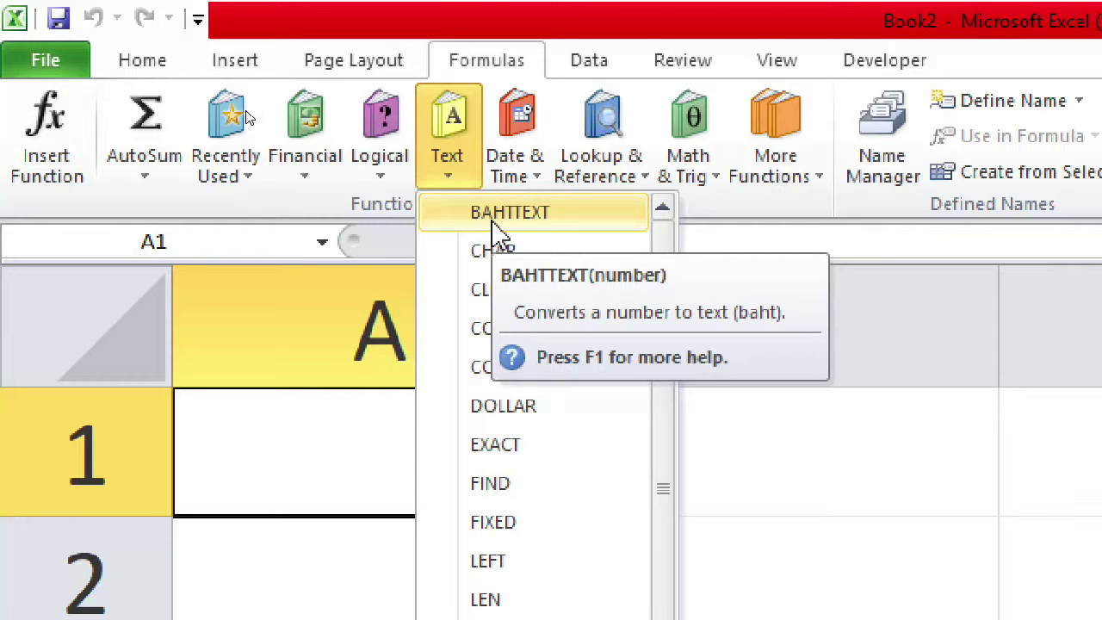
pyautogui.click(374, 502)
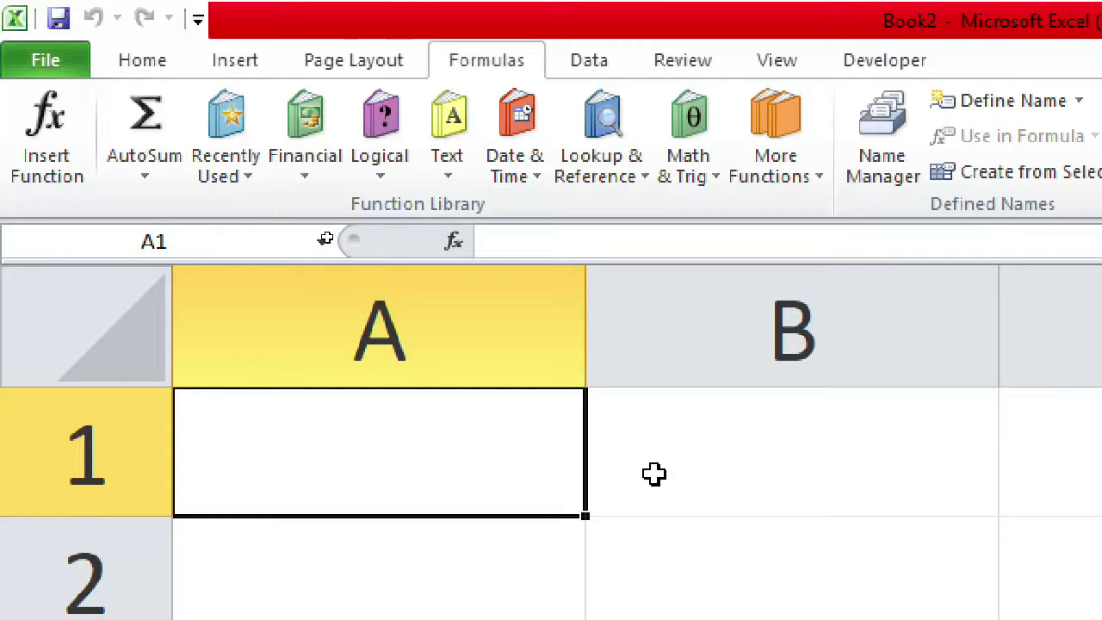
# Enter the number 10 in cell A1
pyautogui.click(627, 461)
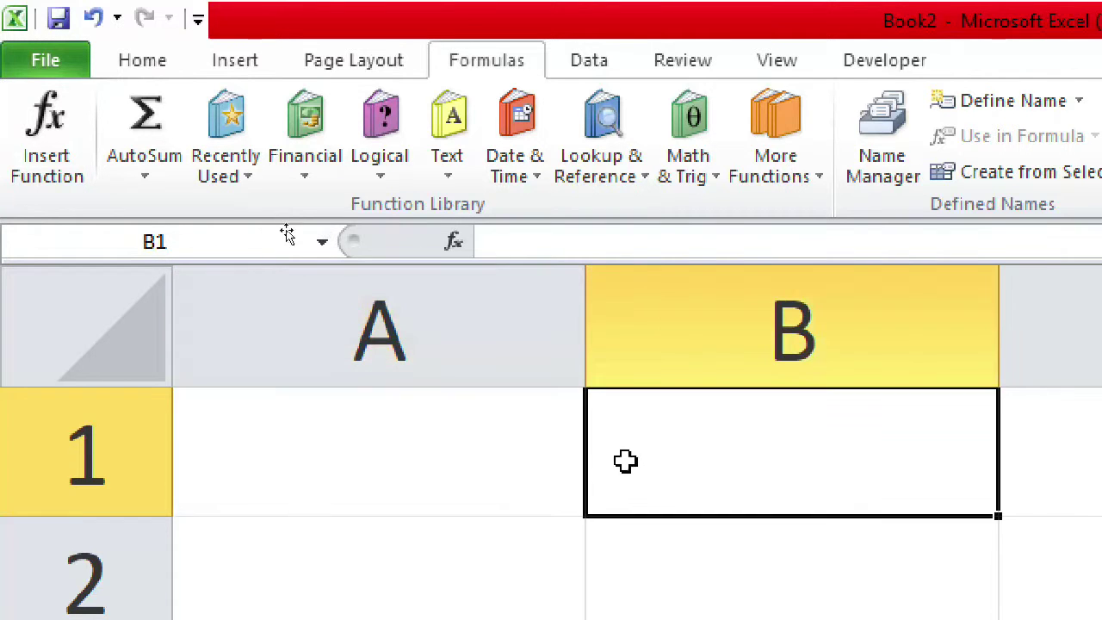
pyautogui.click(479, 456)
pyautogui.write('10')
pyautogui.press('Return')
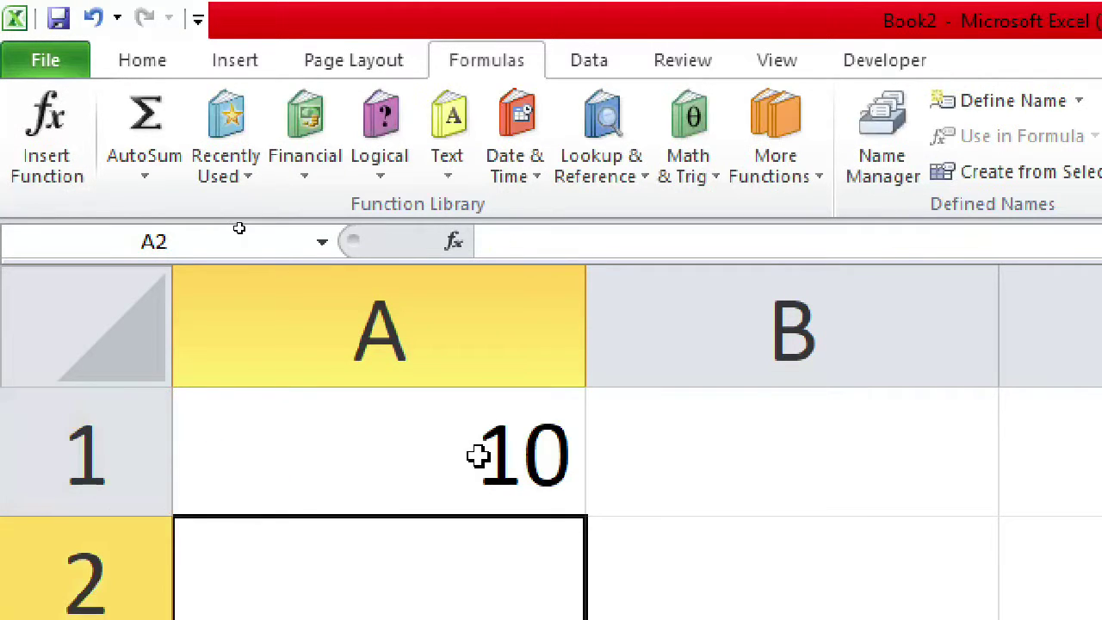
# Put =BAHTTEXT(A1) in B1 to spell 10 out as Thai baht text
pyautogui.click(662, 451)
pyautogui.write('=')
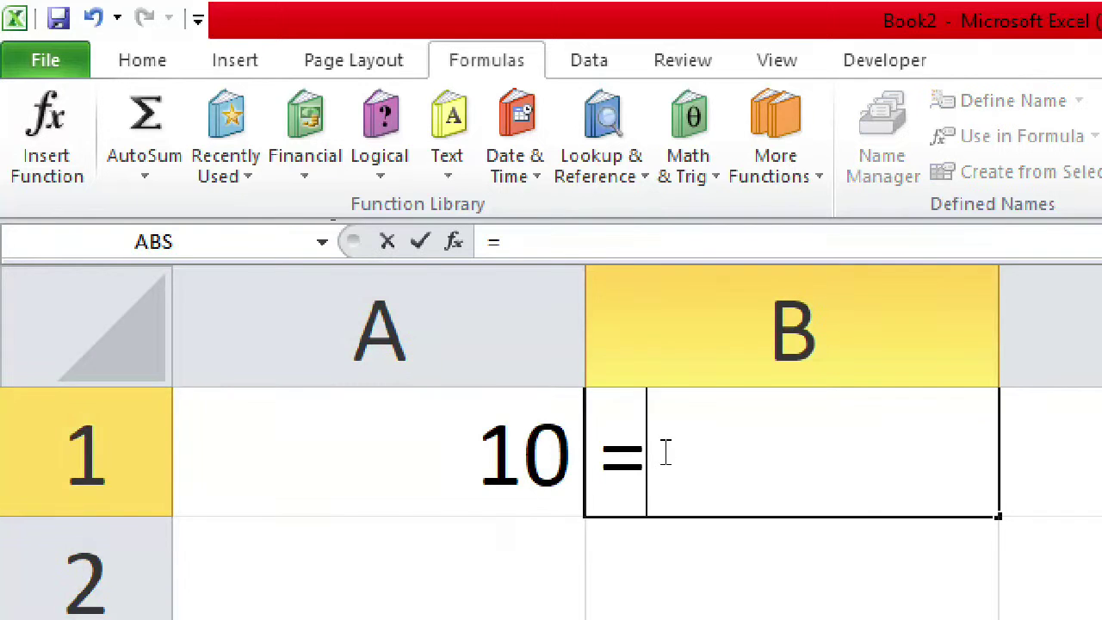
pyautogui.write('text')
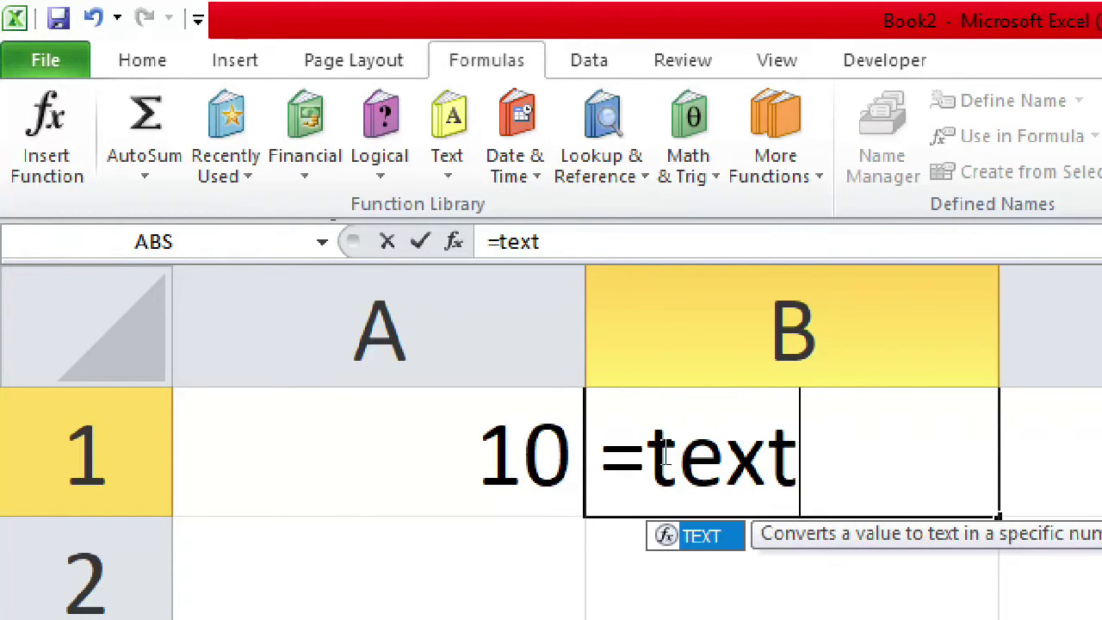
pyautogui.write('(')
pyautogui.press('BackSpace')
pyautogui.press('BackSpace')
pyautogui.press('BackSpace')
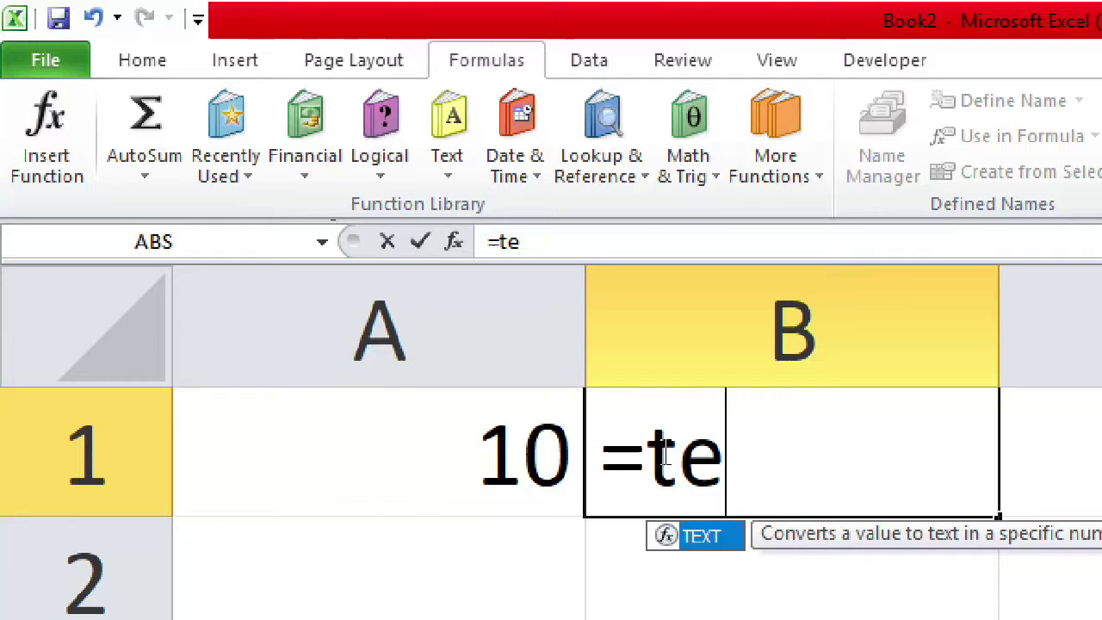
pyautogui.press('BackSpace')
pyautogui.press('BackSpace')
pyautogui.write('b')
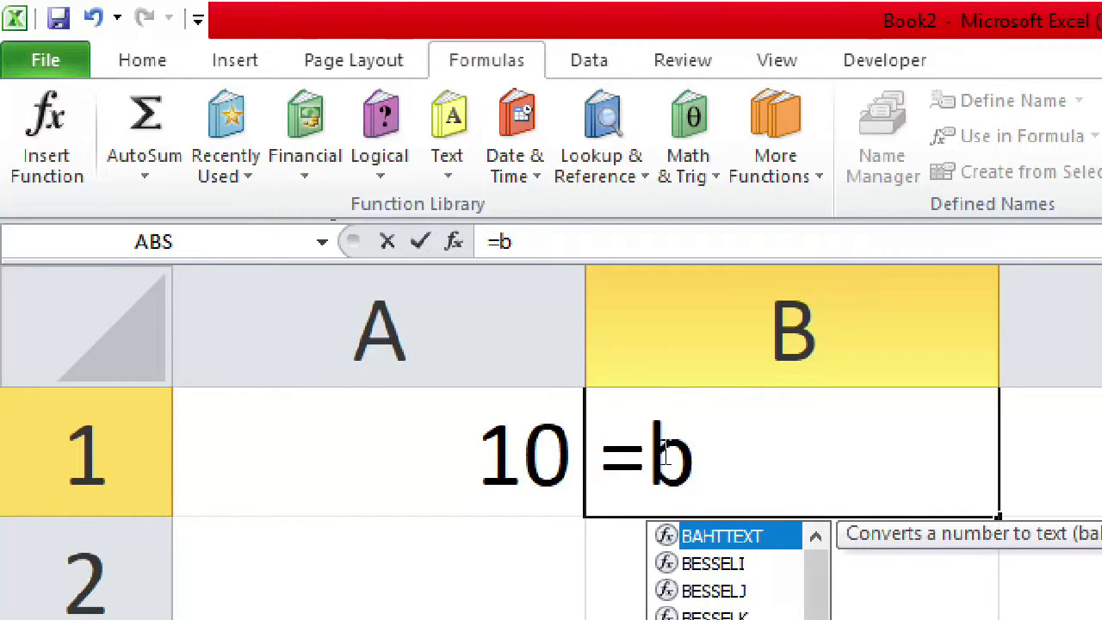
pyautogui.write('ahtte')
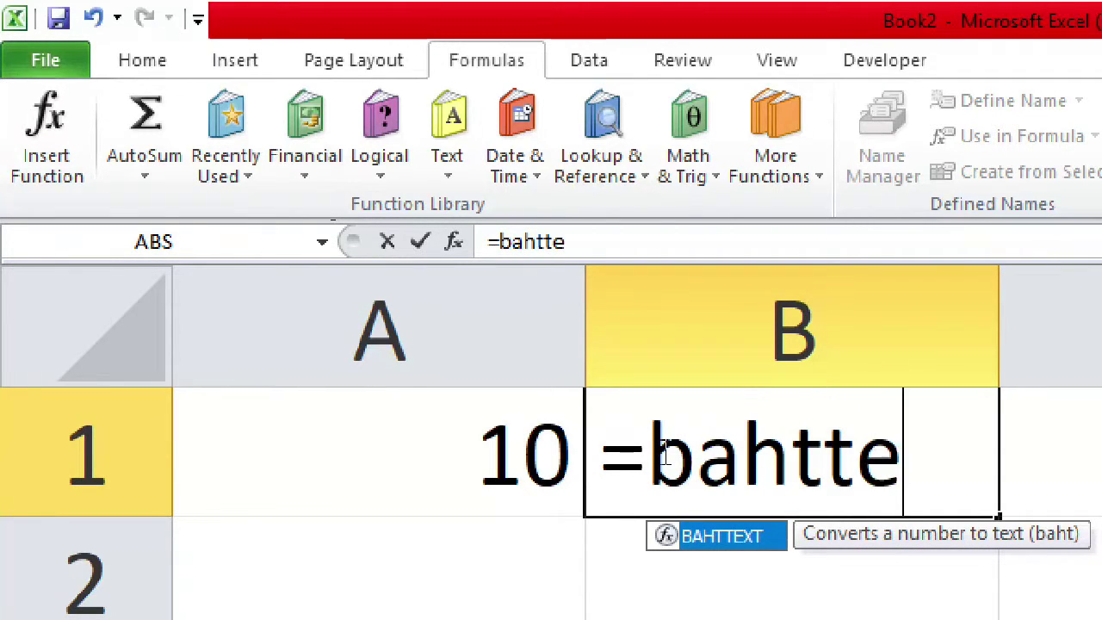
pyautogui.write('xt(')
pyautogui.press('Left')
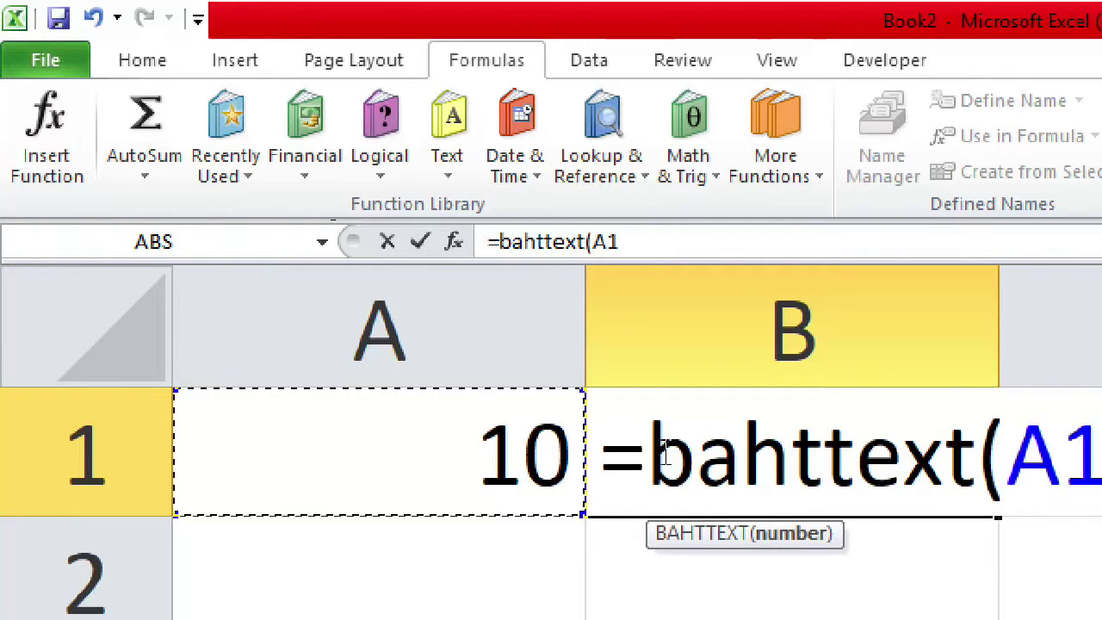
pyautogui.press('Return')
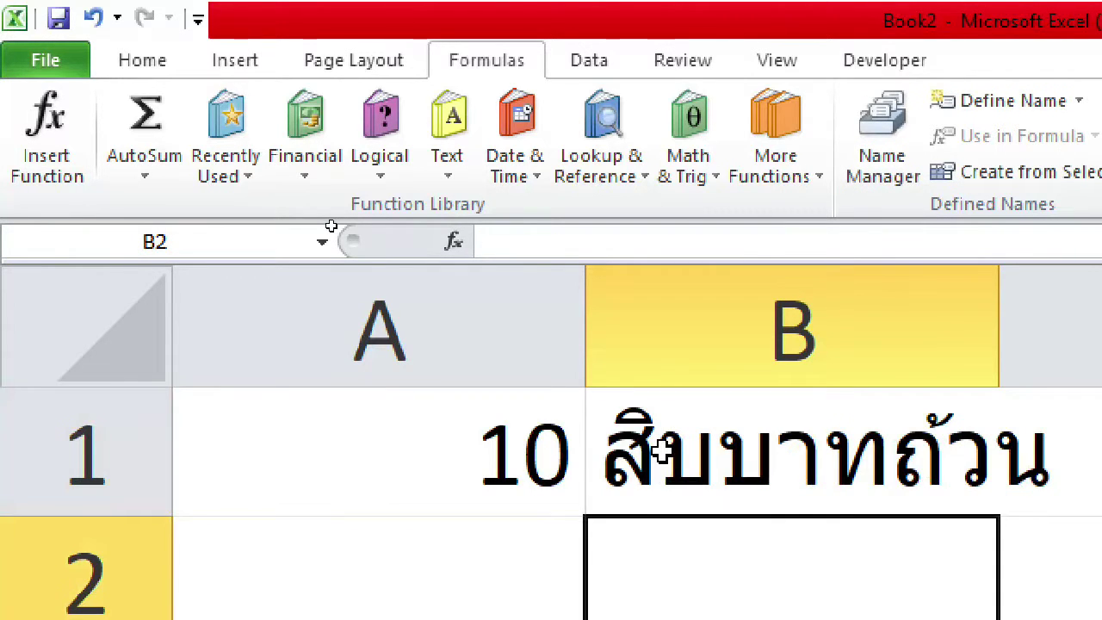
# Insert =CHAR(65) into B2 from the Text functions, showing the letter A
pyautogui.scroll(-2, 661, 449)
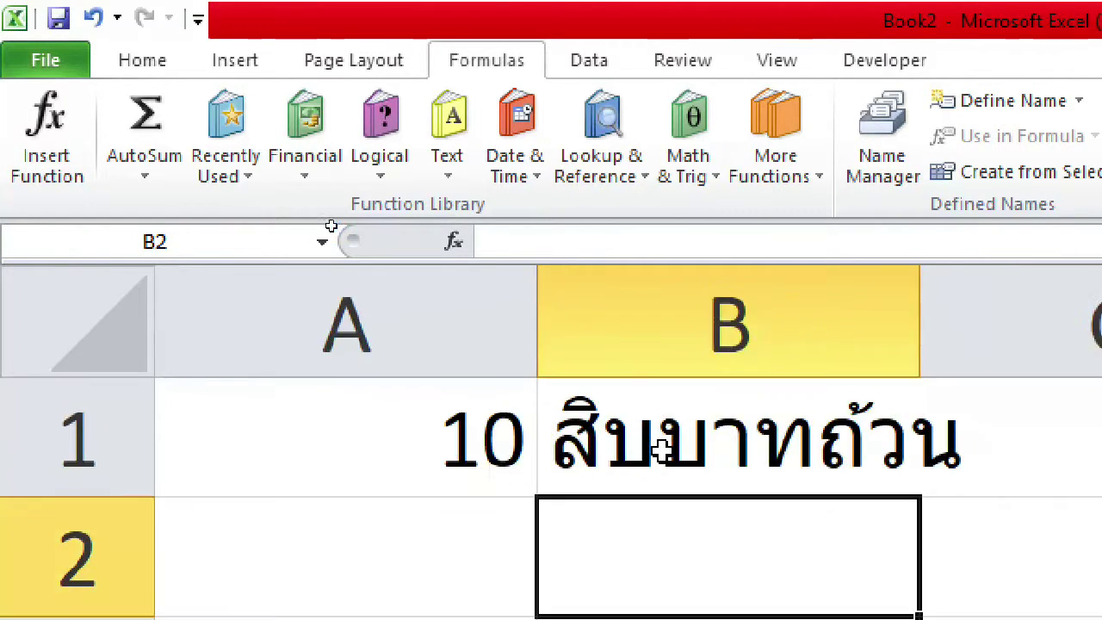
pyautogui.scroll(-1, 661, 448)
pyautogui.scroll(-1, 662, 444)
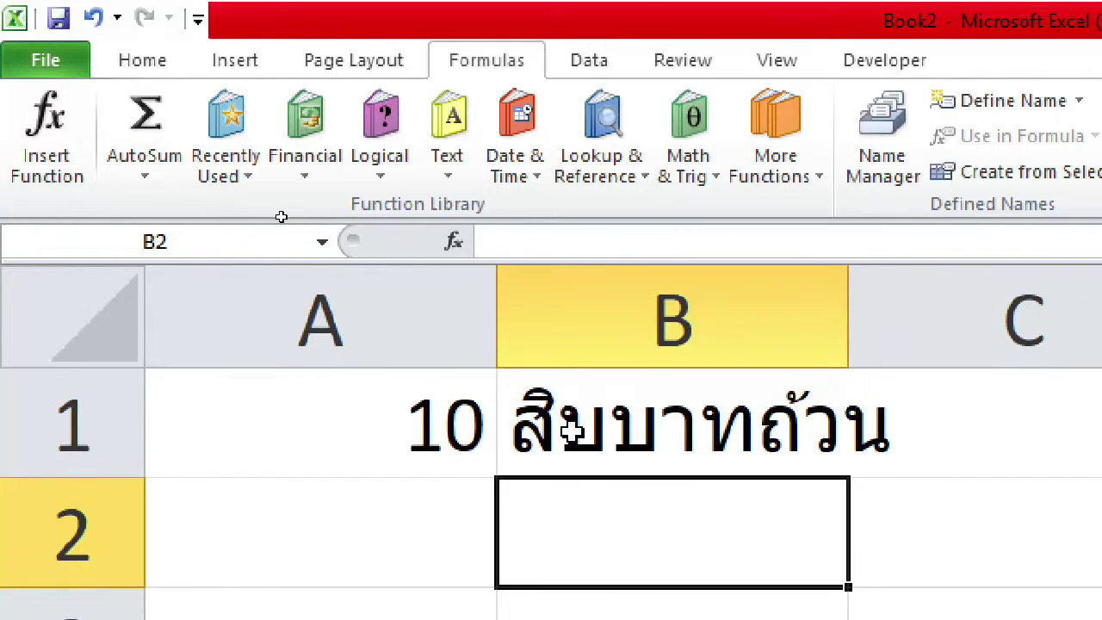
pyautogui.click(448, 170)
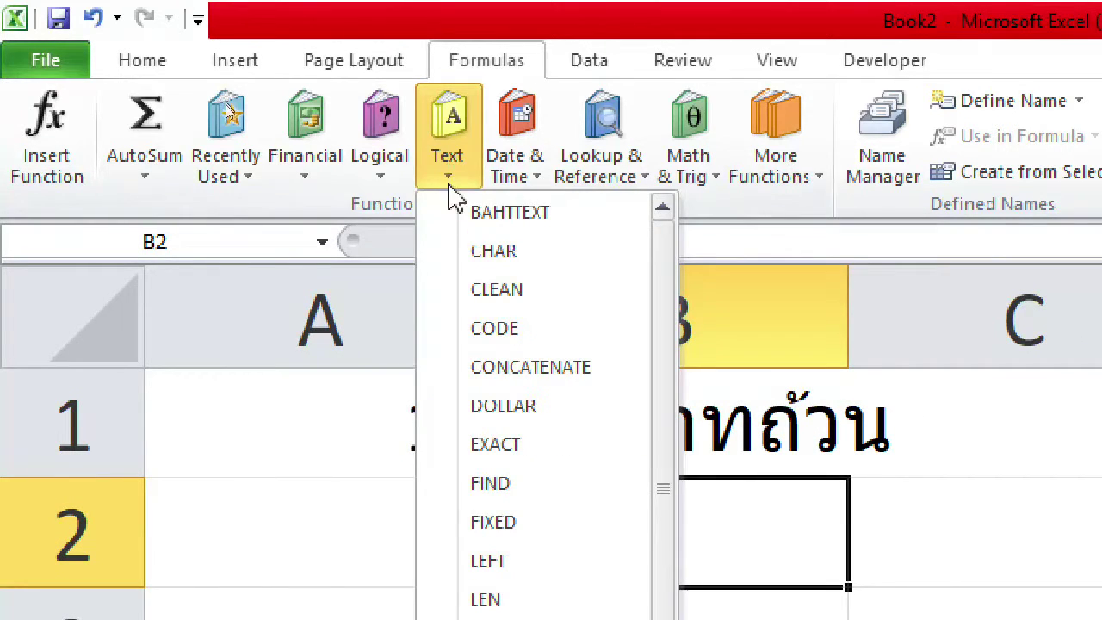
pyautogui.click(473, 258)
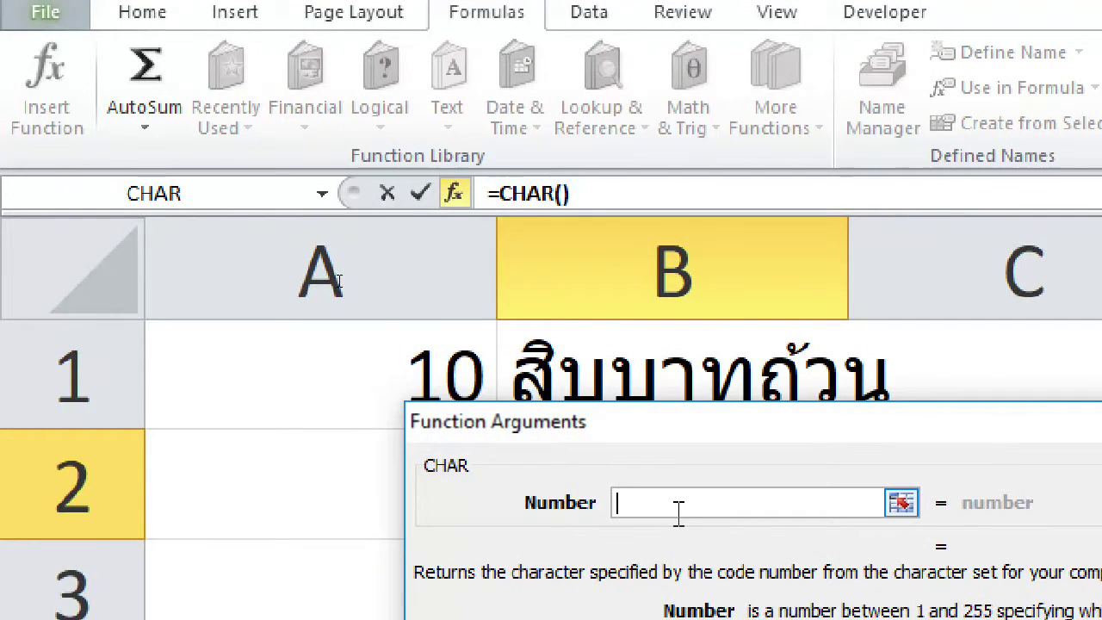
pyautogui.write('65')
pyautogui.press('Return')
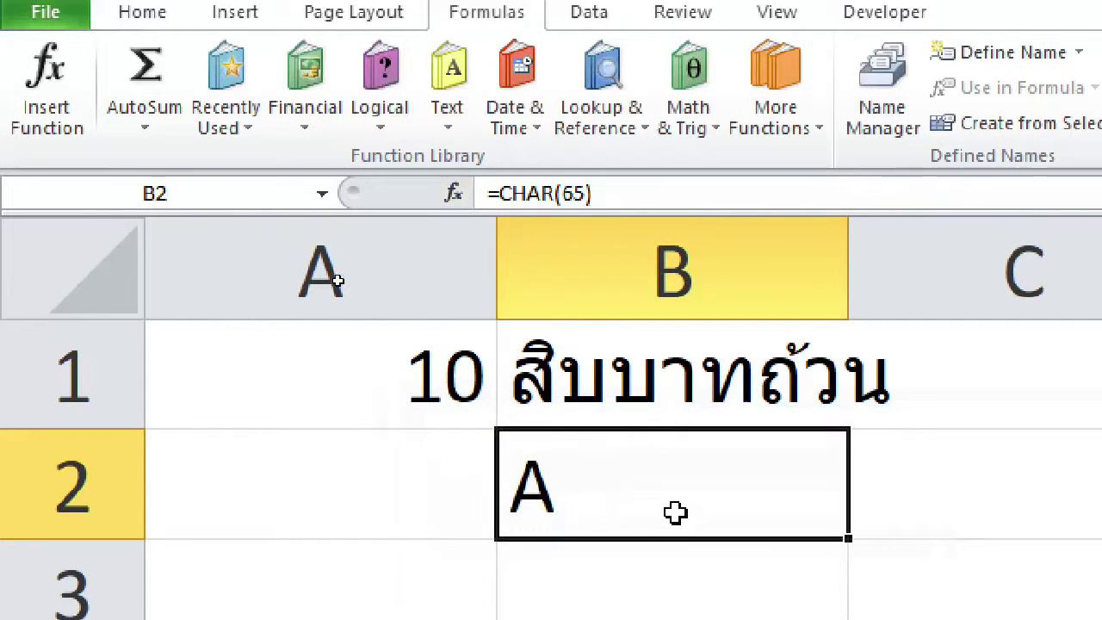
pyautogui.click(382, 476)
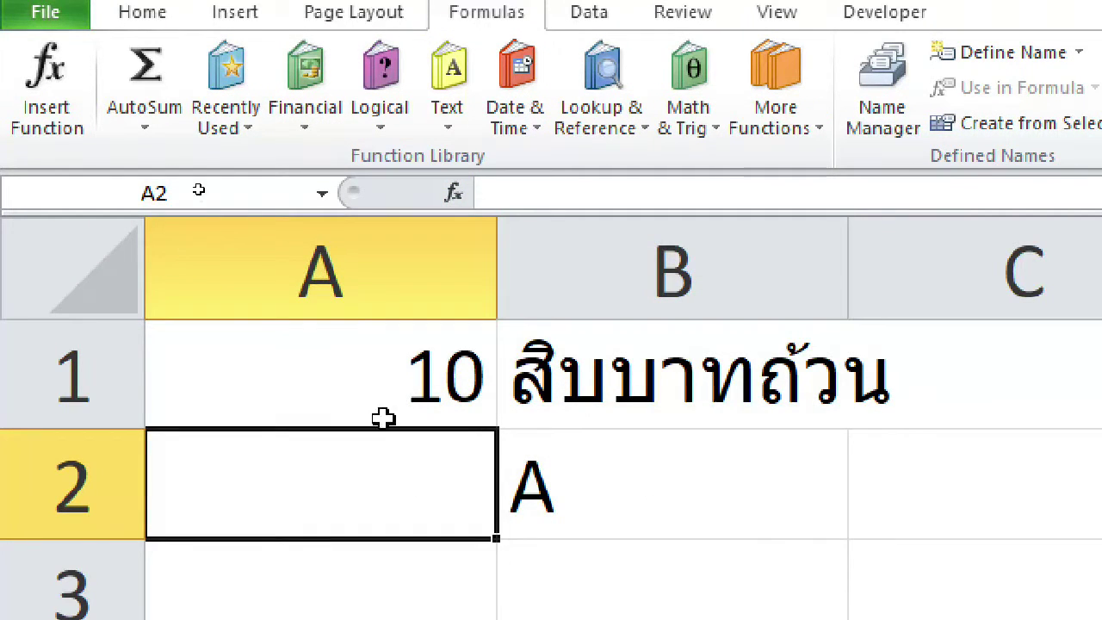
# Insert a CLEAN formula in A2 applied to the text 'r i t i'
pyautogui.click(451, 117)
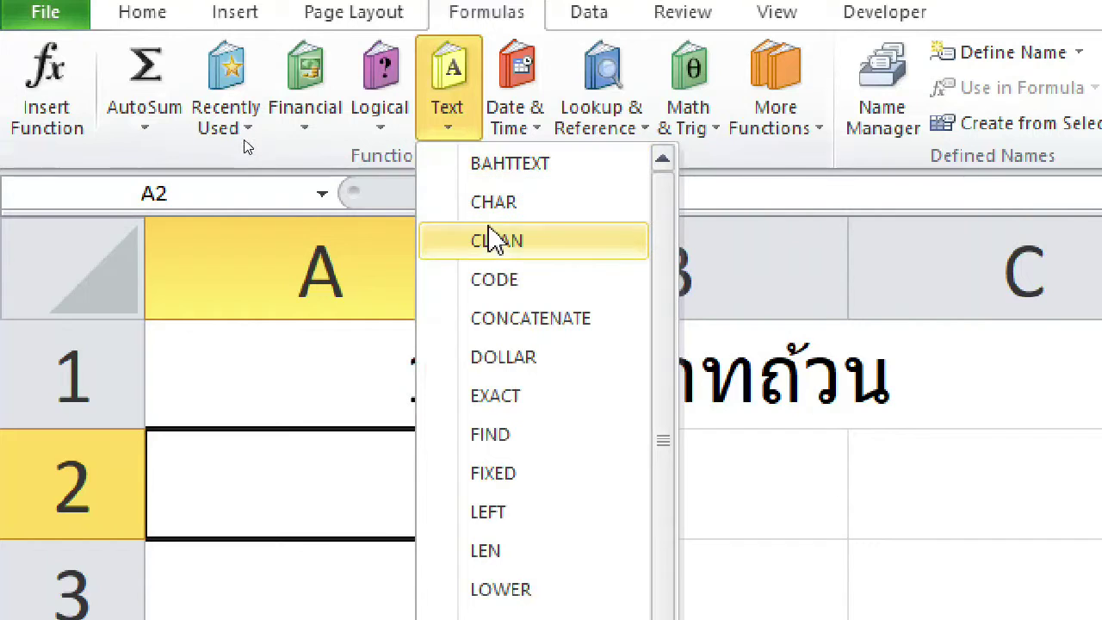
pyautogui.moveTo(501, 258)
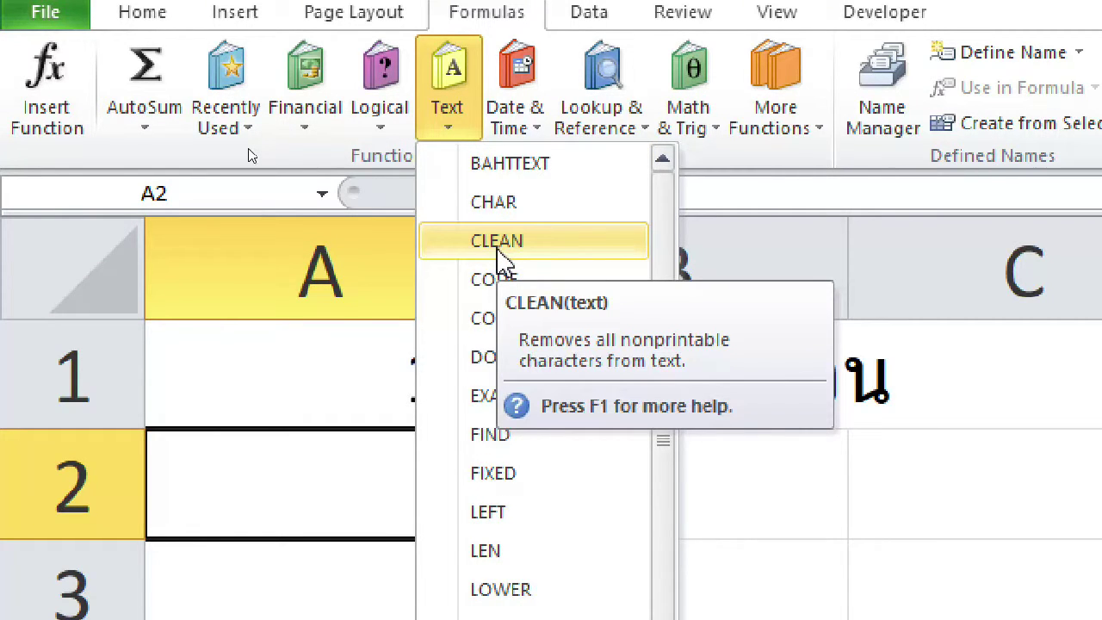
pyautogui.click(499, 243)
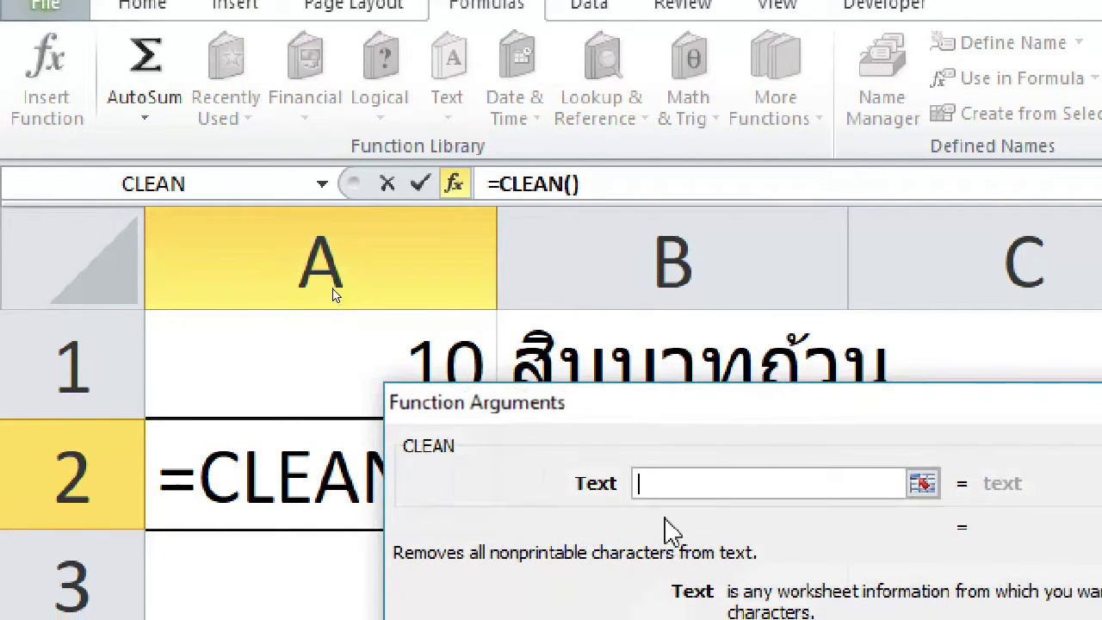
pyautogui.write('r')
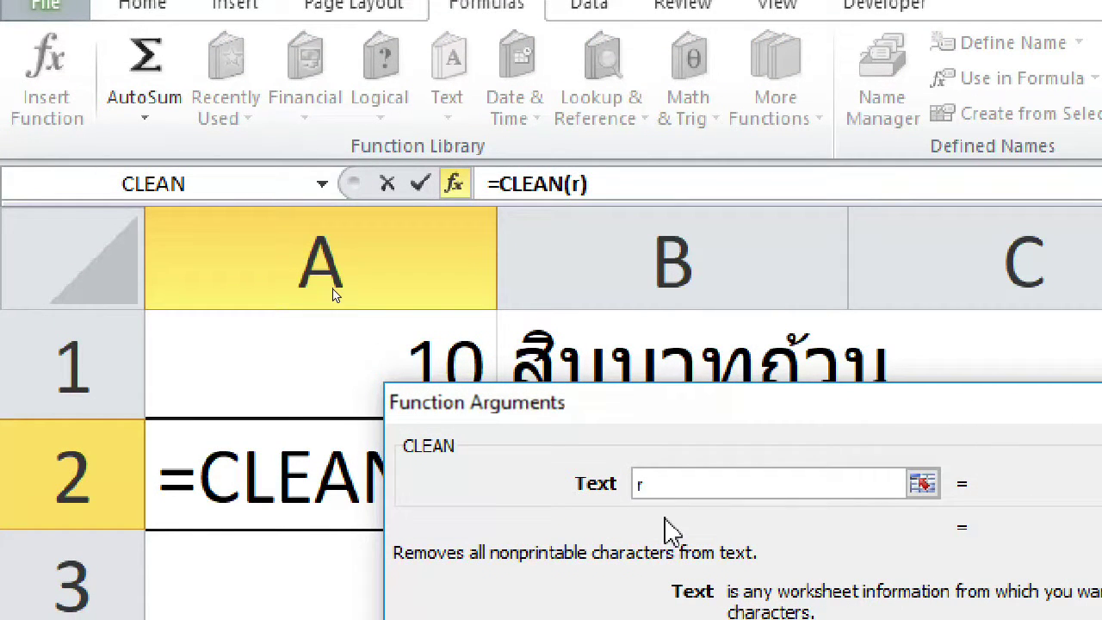
pyautogui.write('  i')
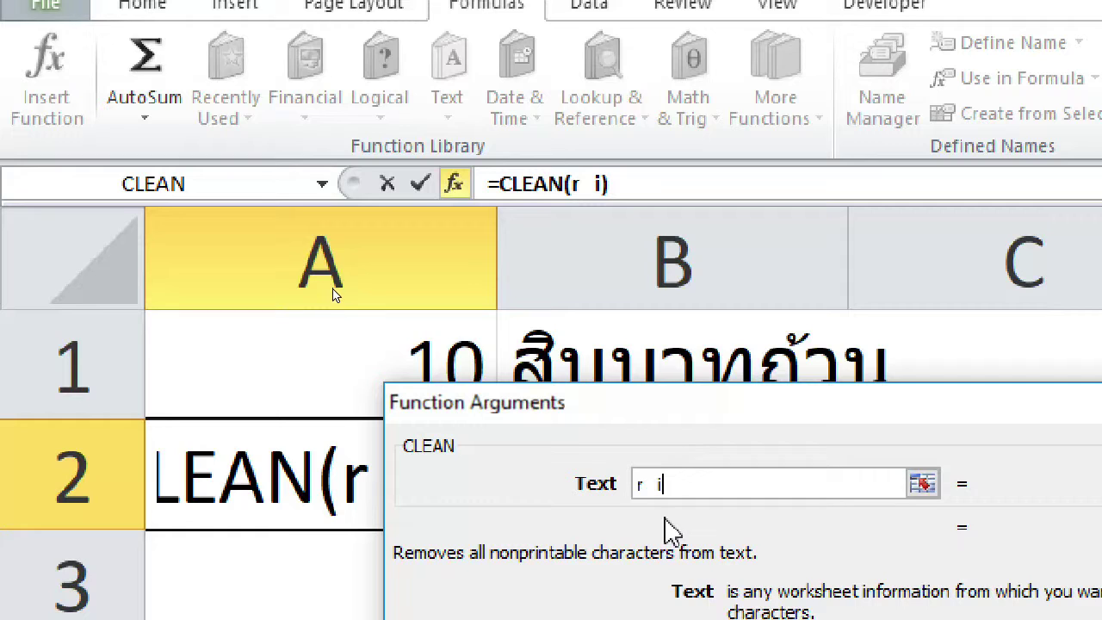
pyautogui.write(' t i')
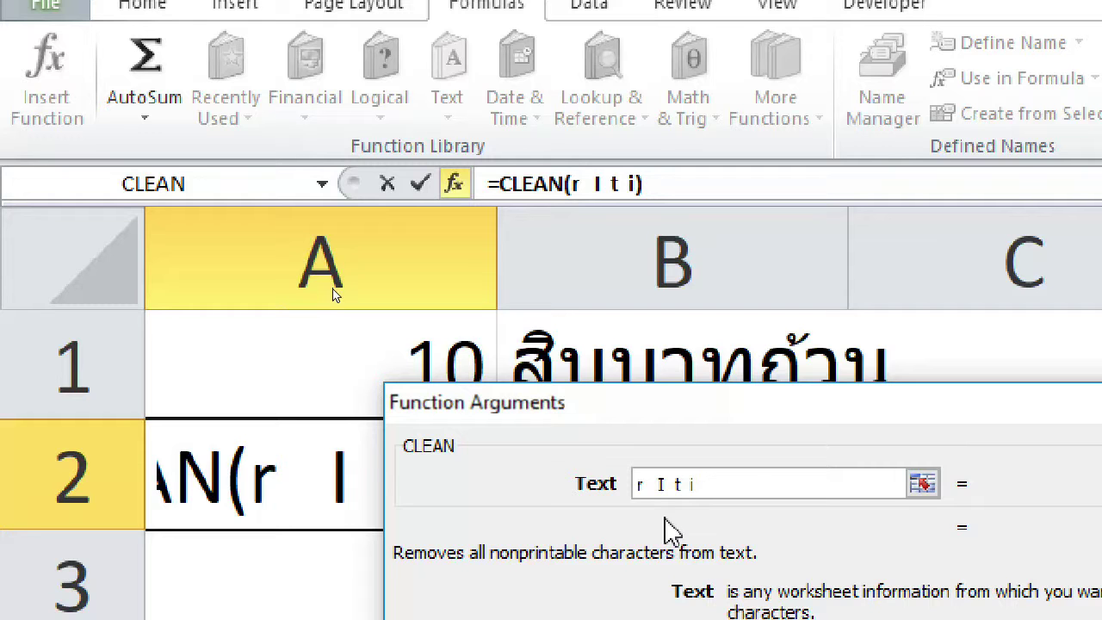
pyautogui.press('Return')
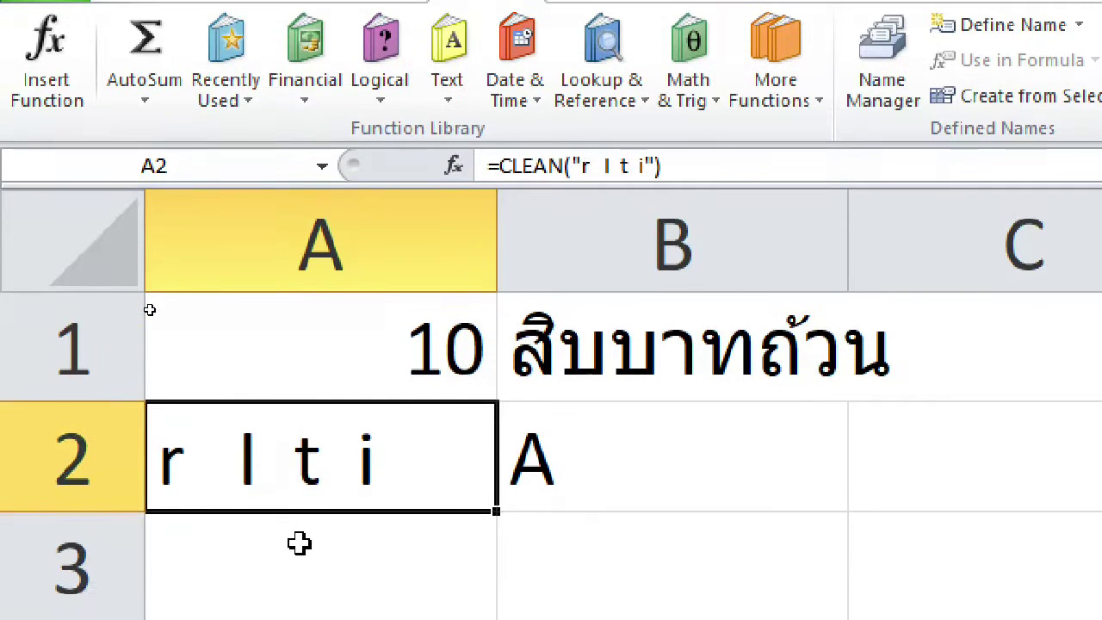
pyautogui.click(298, 542)
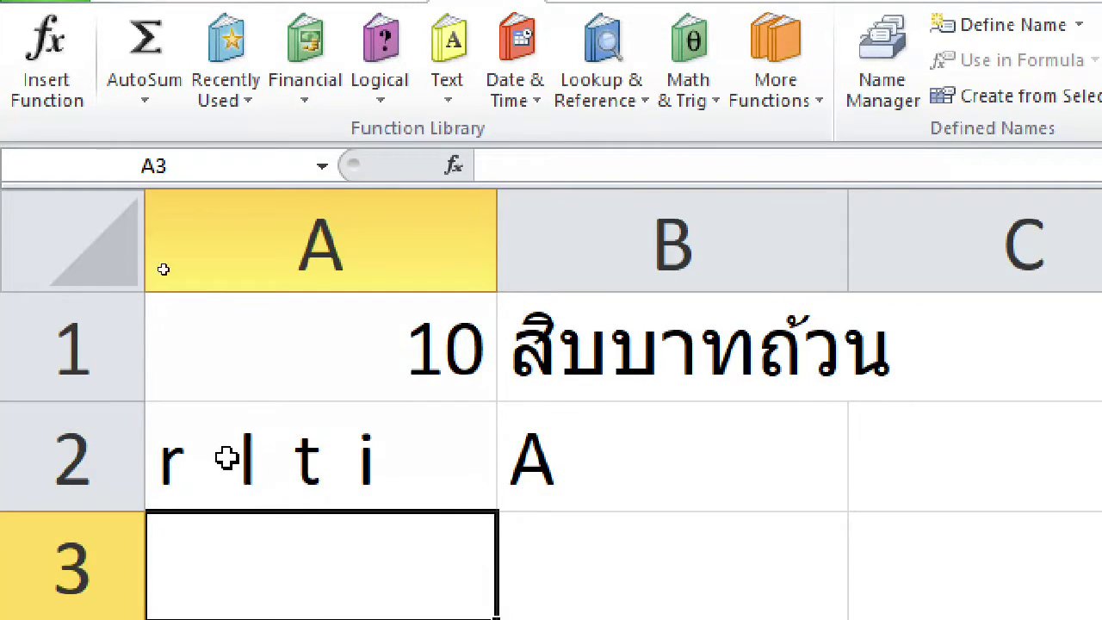
# Rewrite A2's CLEAN formula to use " Riti " instead of the spaced-out letters
pyautogui.click(280, 467)
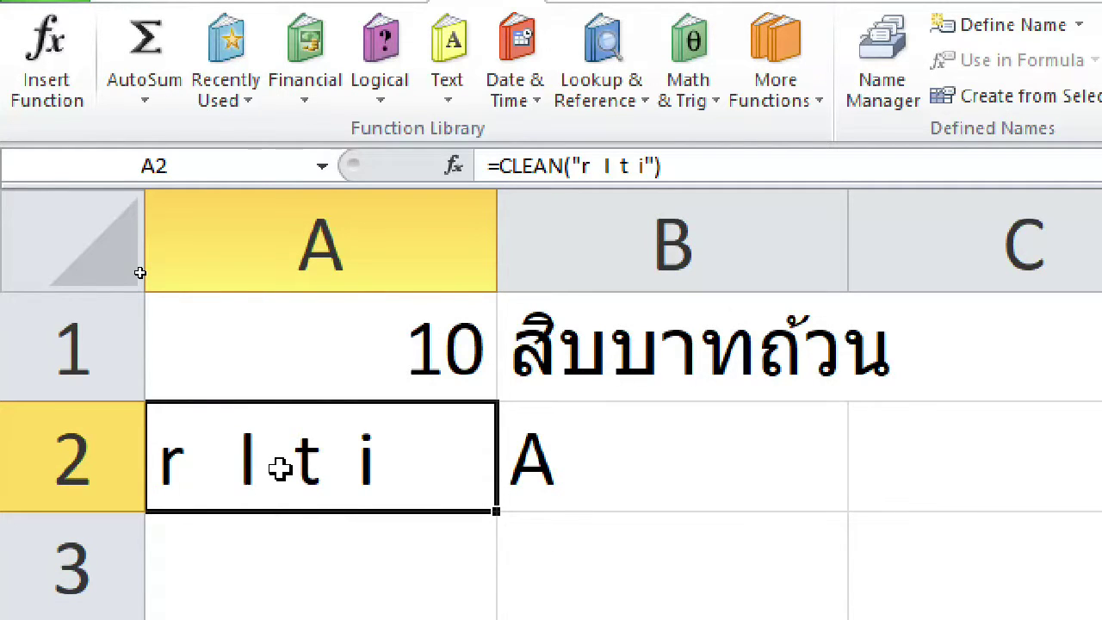
pyautogui.click(435, 543)
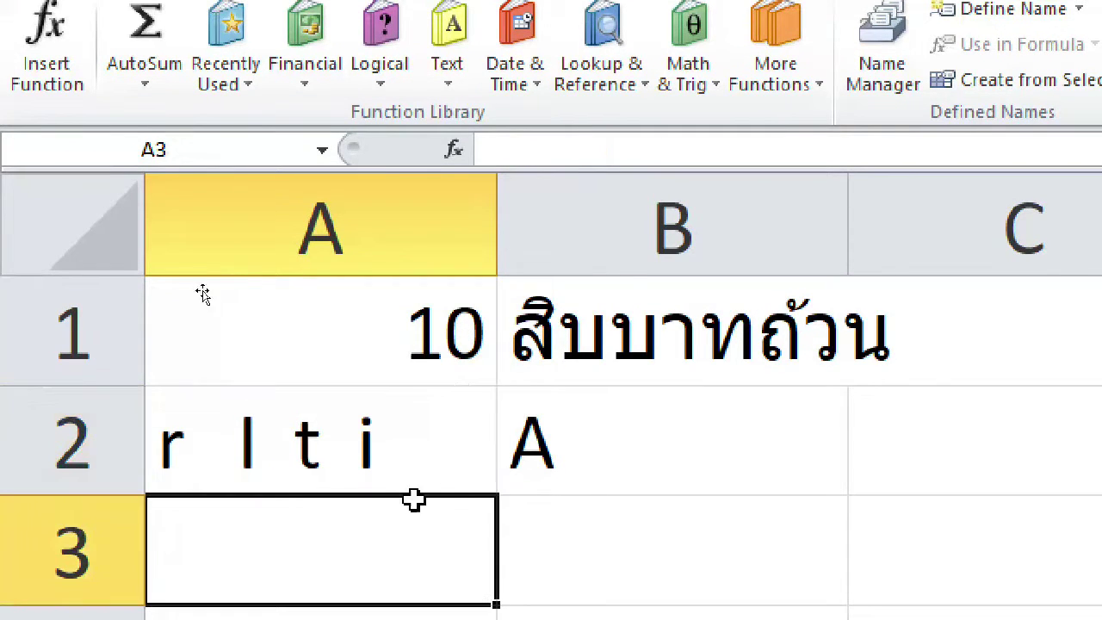
pyautogui.click(368, 456)
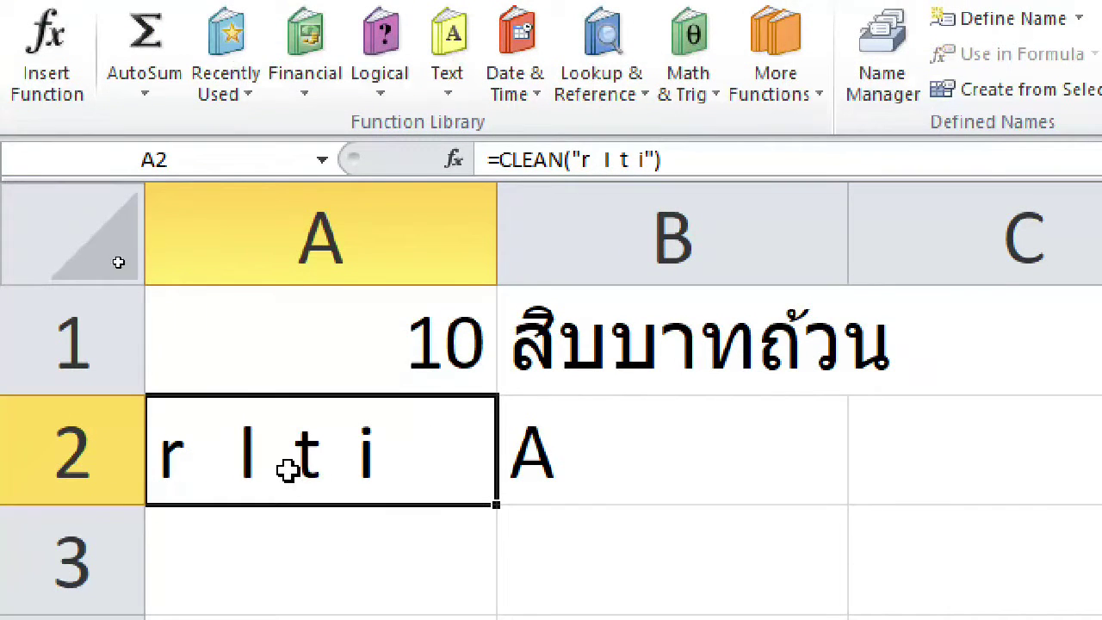
pyautogui.doubleClick(228, 444)
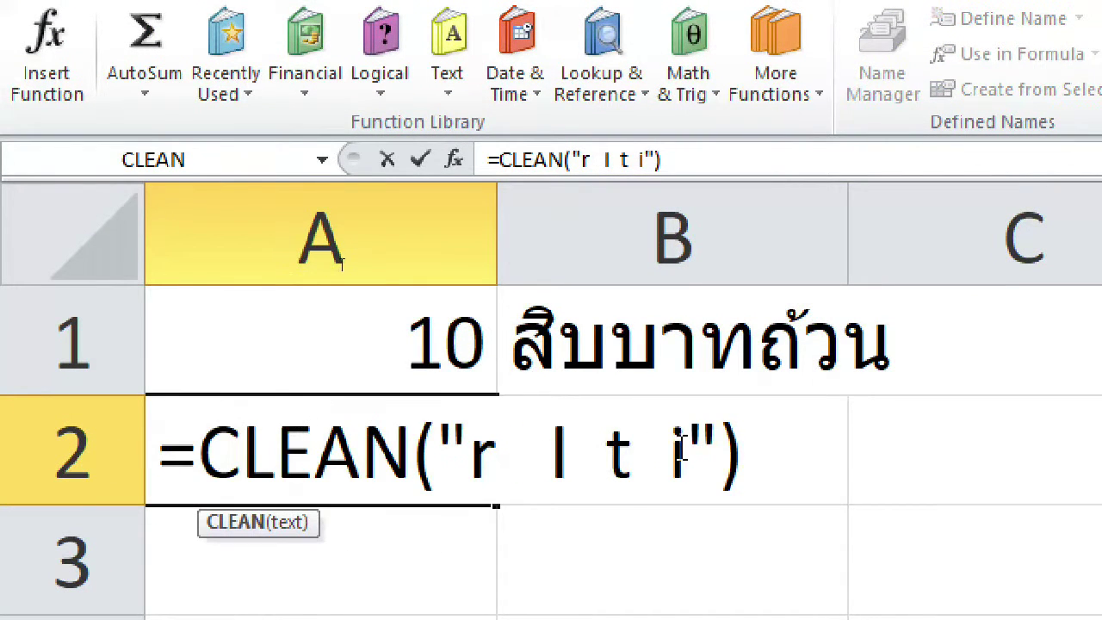
pyautogui.moveTo(671, 452); pyautogui.dragTo(489, 454)
pyautogui.press('Delete')
pyautogui.press('Delete')
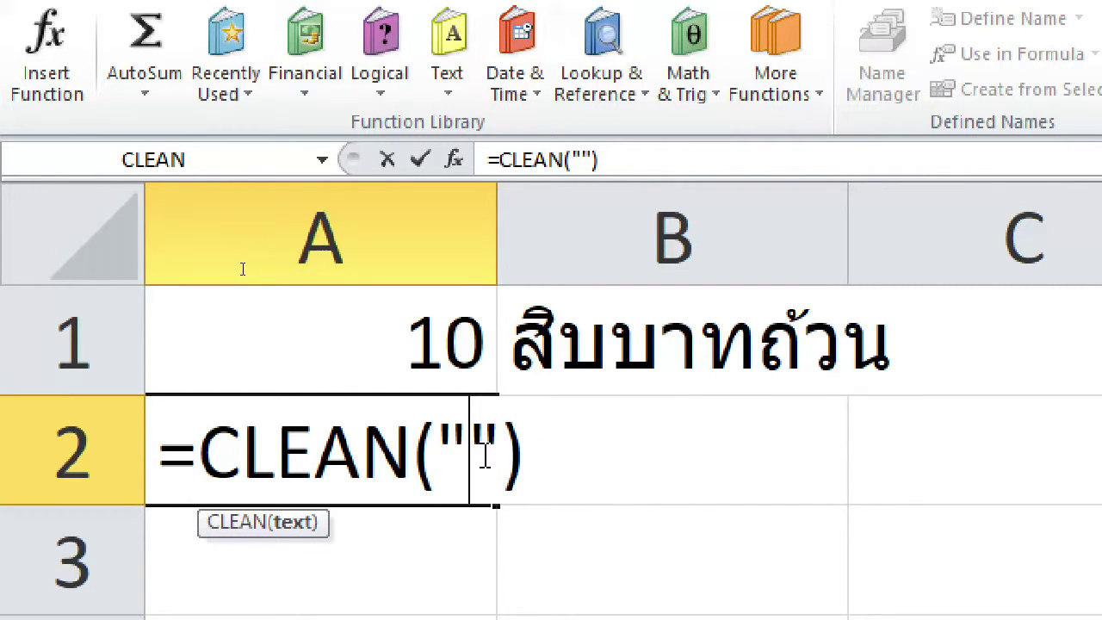
pyautogui.write('R')
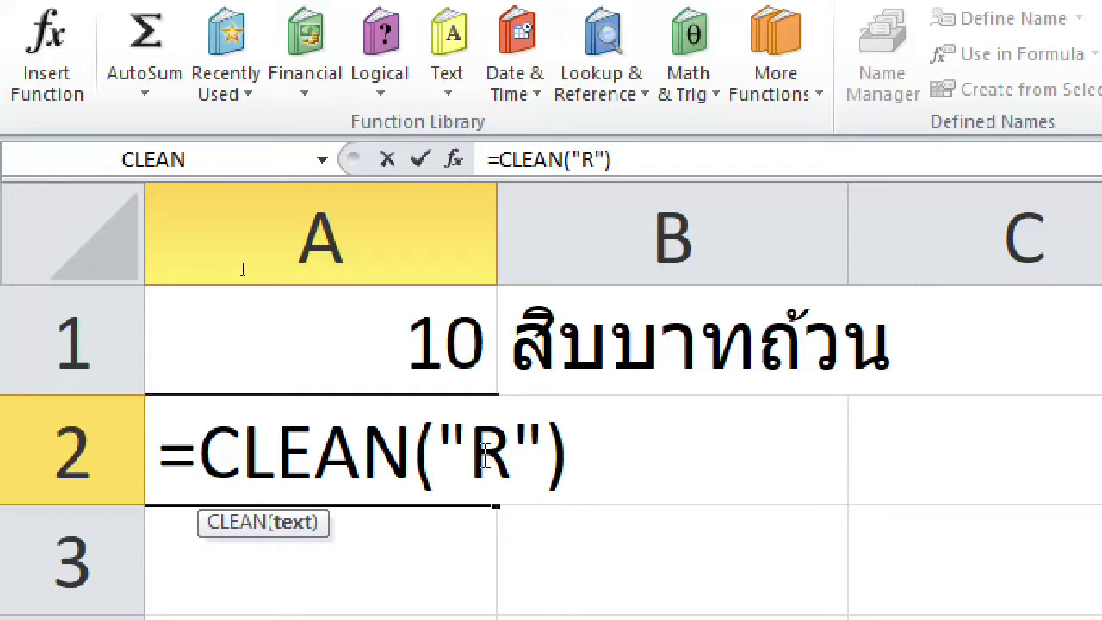
pyautogui.write('iti')
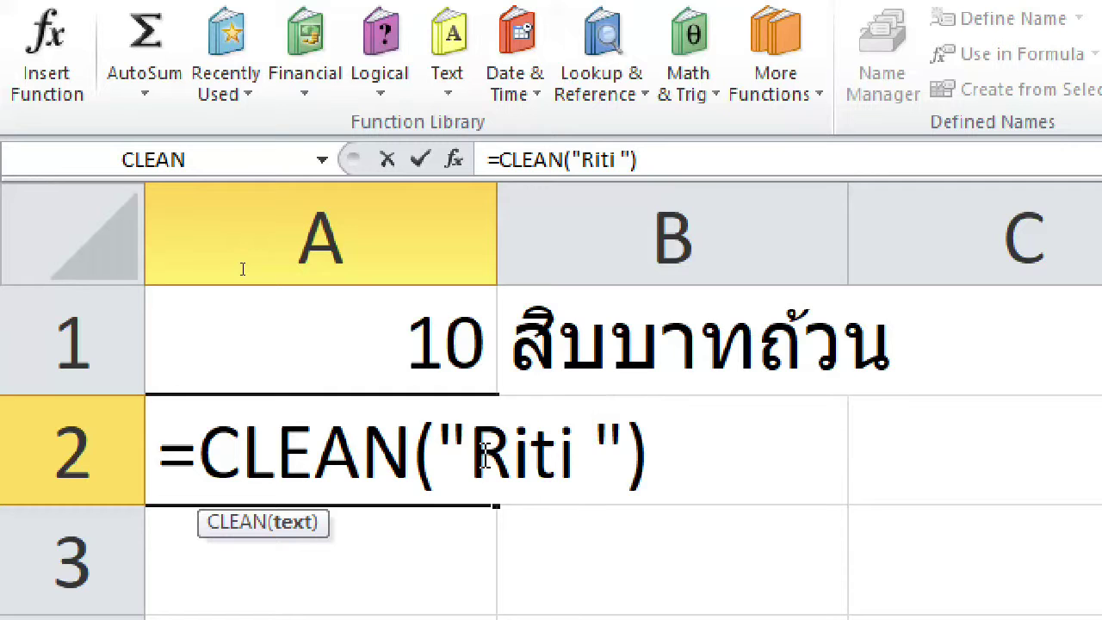
pyautogui.press('Left')
pyautogui.press('Left')
pyautogui.press('Left')
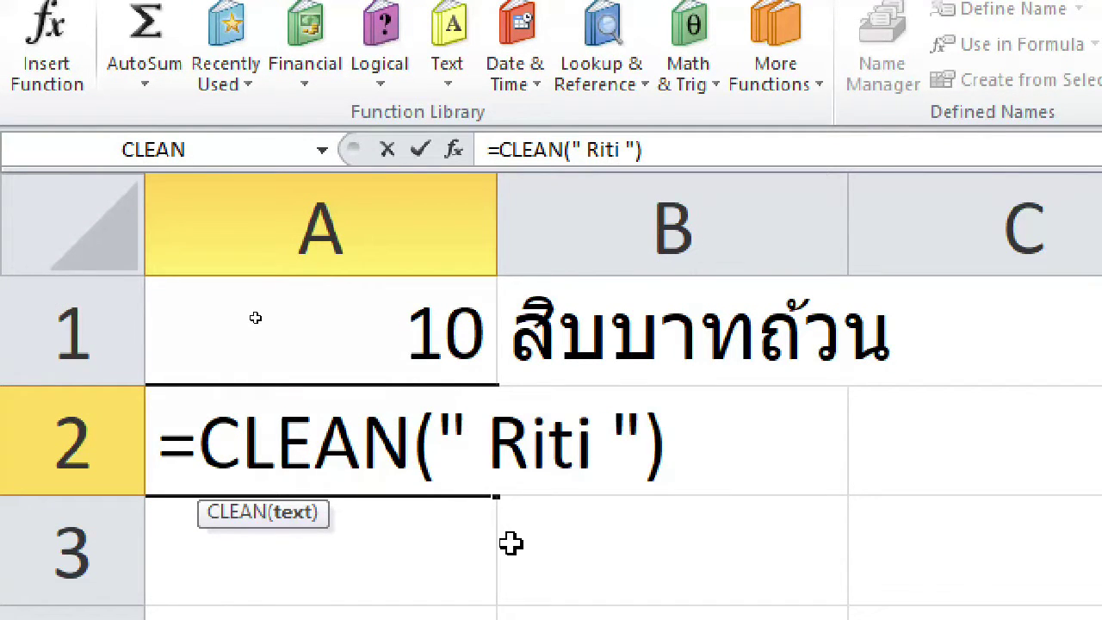
pyautogui.press('Return')
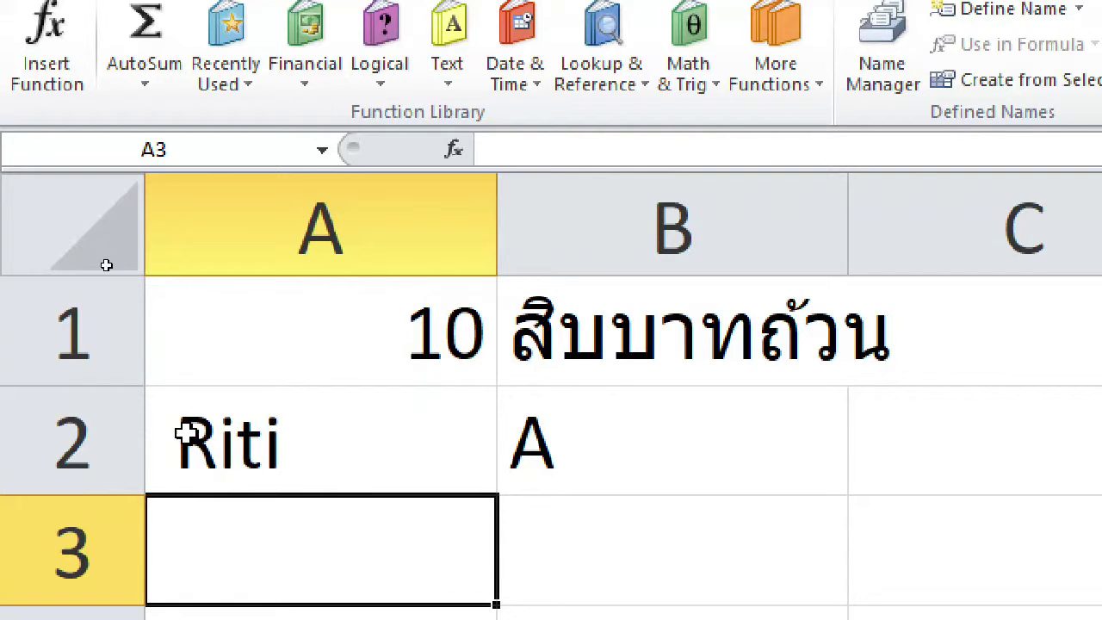
pyautogui.click(215, 439)
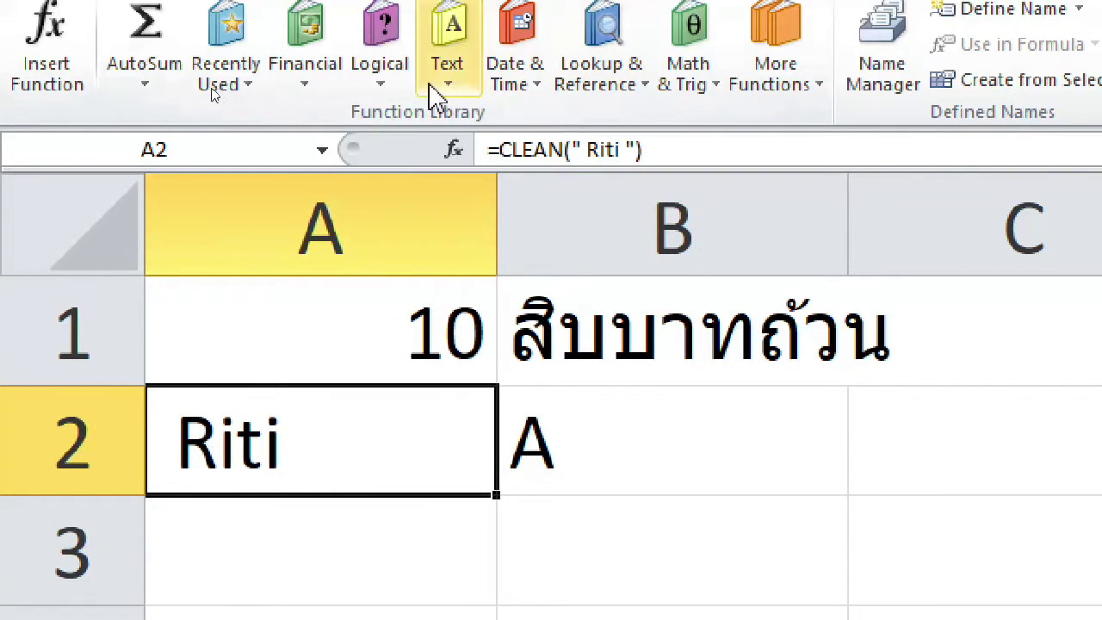
pyautogui.doubleClick(225, 441)
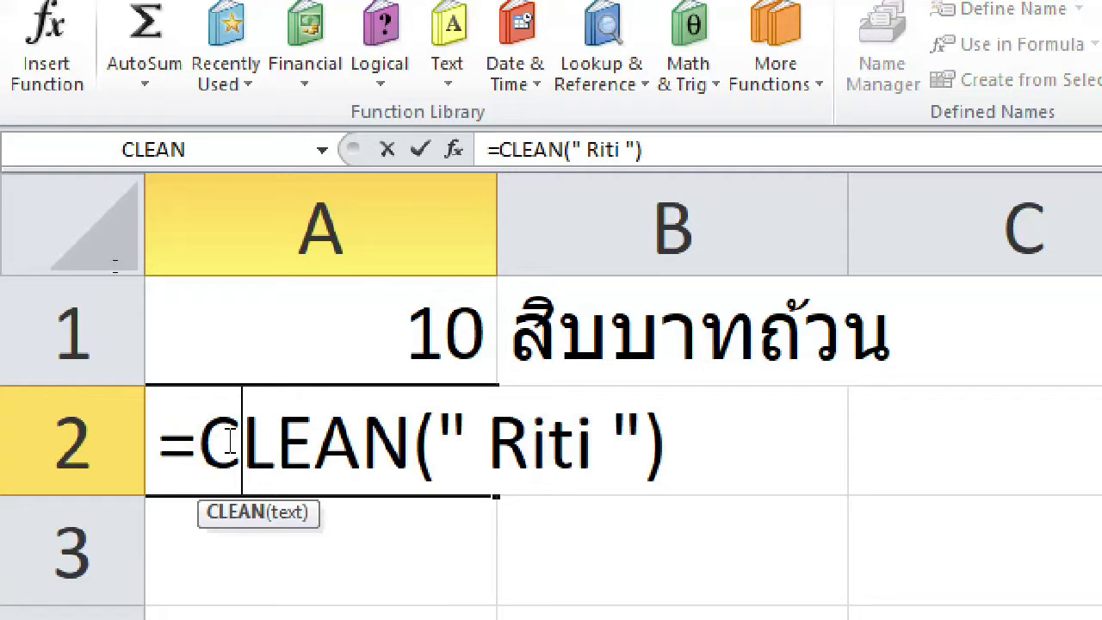
# Copy the CLEAN help example =CHAR(7)&"text"&CHAR(7) into cell A3
pyautogui.click(237, 511)
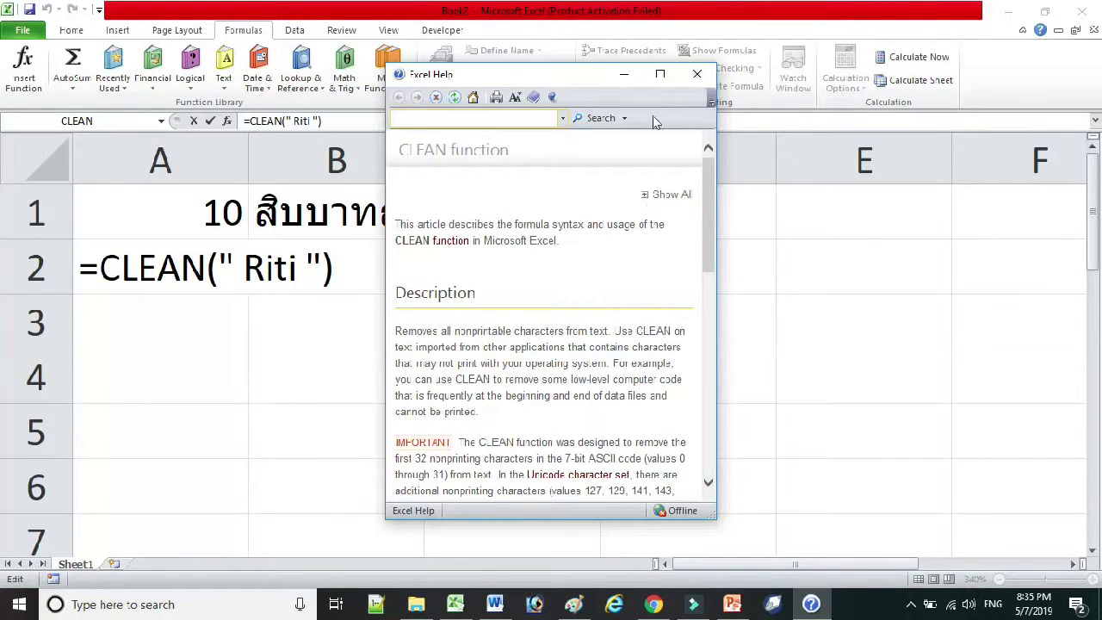
pyautogui.click(659, 75)
pyautogui.scroll(-3, 263, 329)
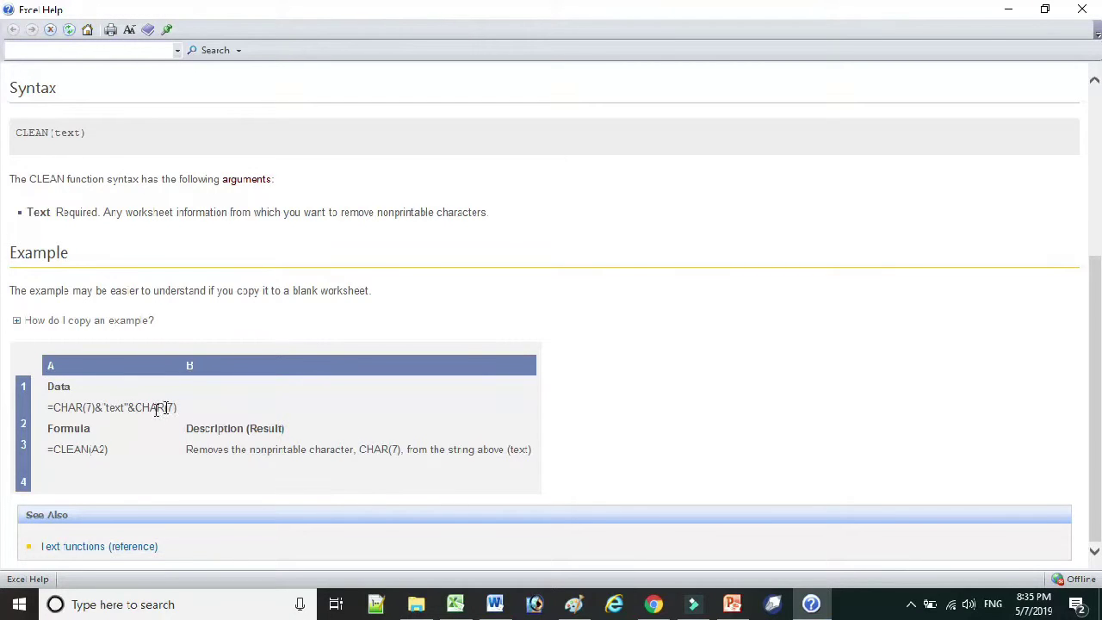
pyautogui.moveTo(182, 411); pyautogui.dragTo(50, 408)
pyautogui.hotkey('ctrl', 'c')
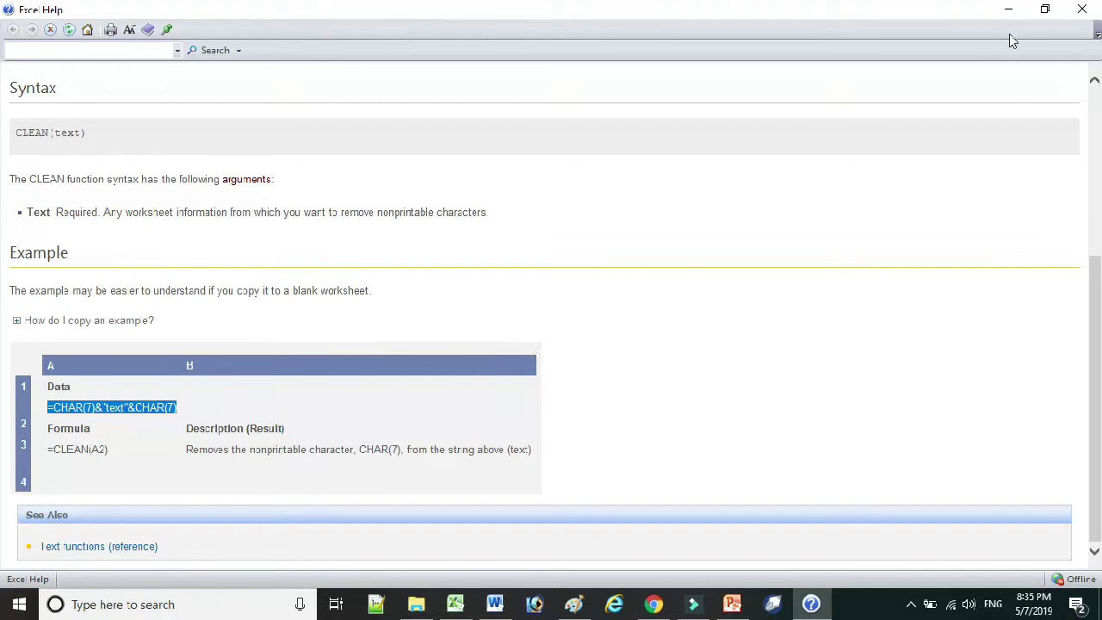
pyautogui.click(1008, 10)
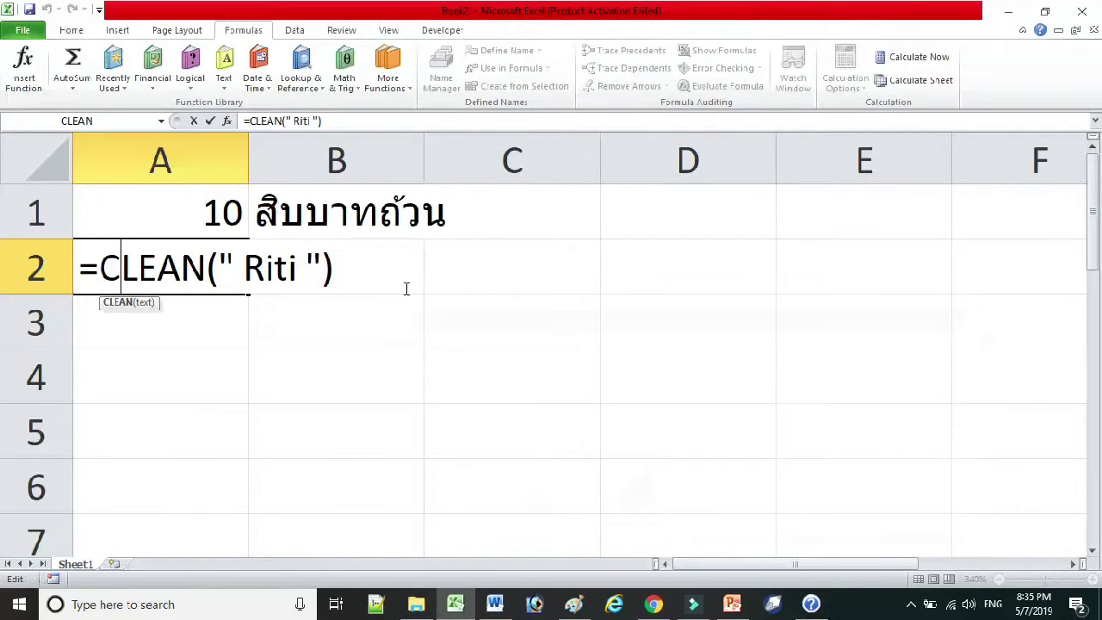
pyautogui.press('Return')
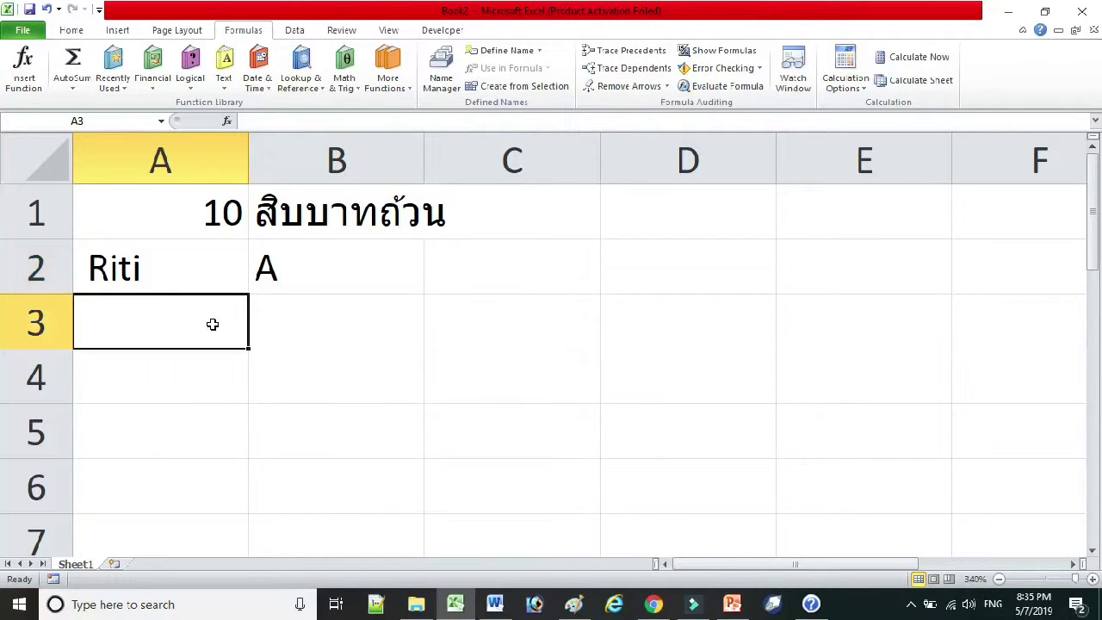
pyautogui.hotkey('ctrl', 'v')
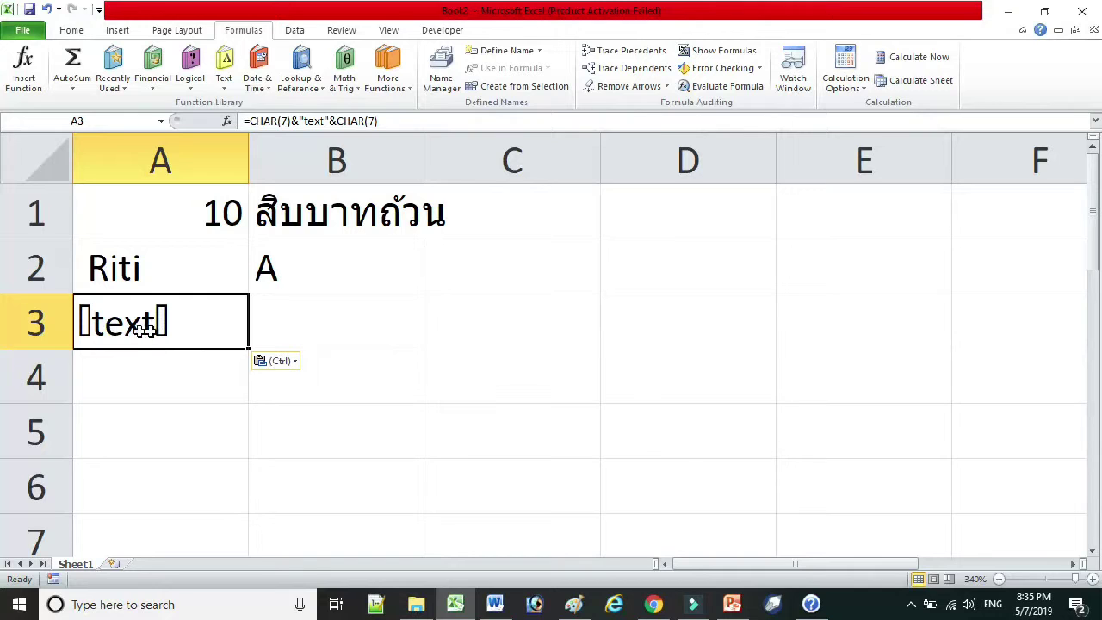
# Zoom to 400% and inspect A3's =CHAR(7)&"text"&CHAR(7) formula, leaving it unchanged
pyautogui.scroll(4, 143, 330)
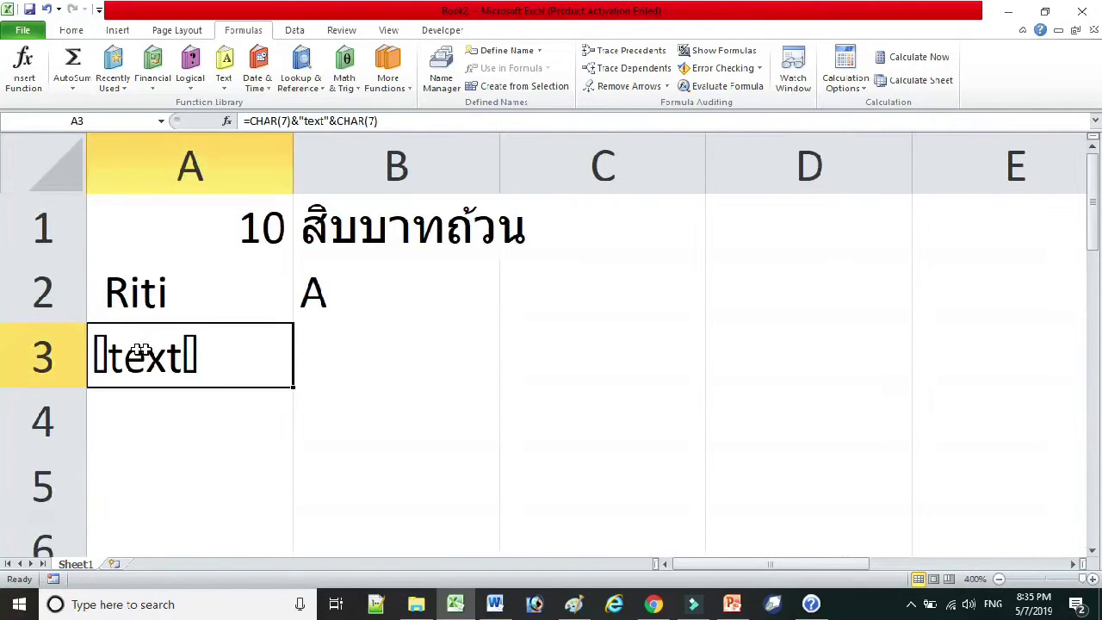
pyautogui.doubleClick(176, 353)
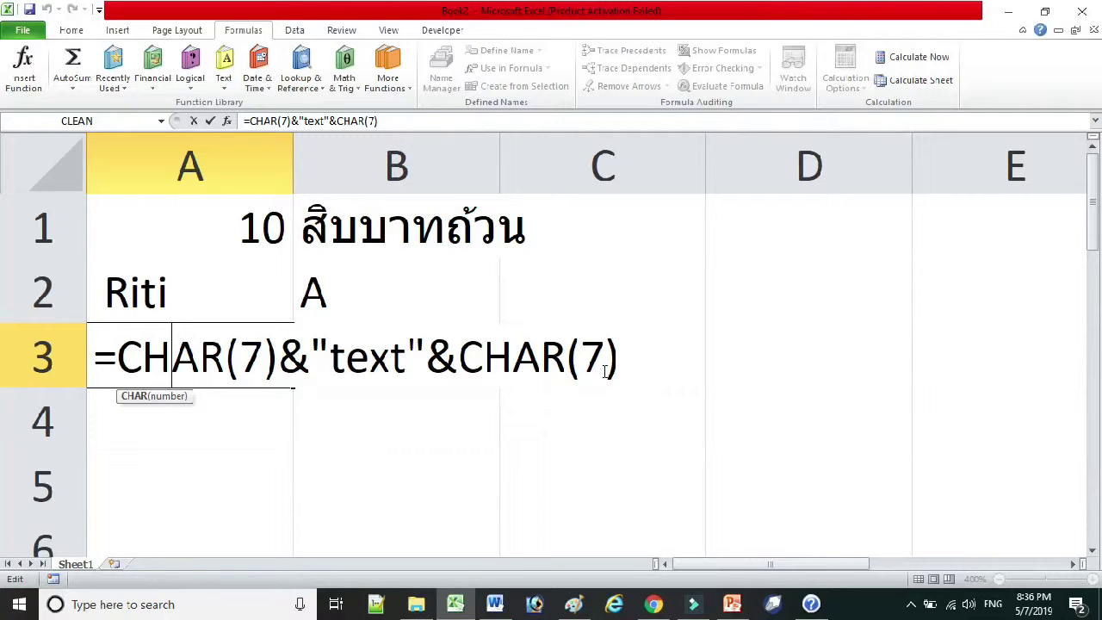
pyautogui.press('Return')
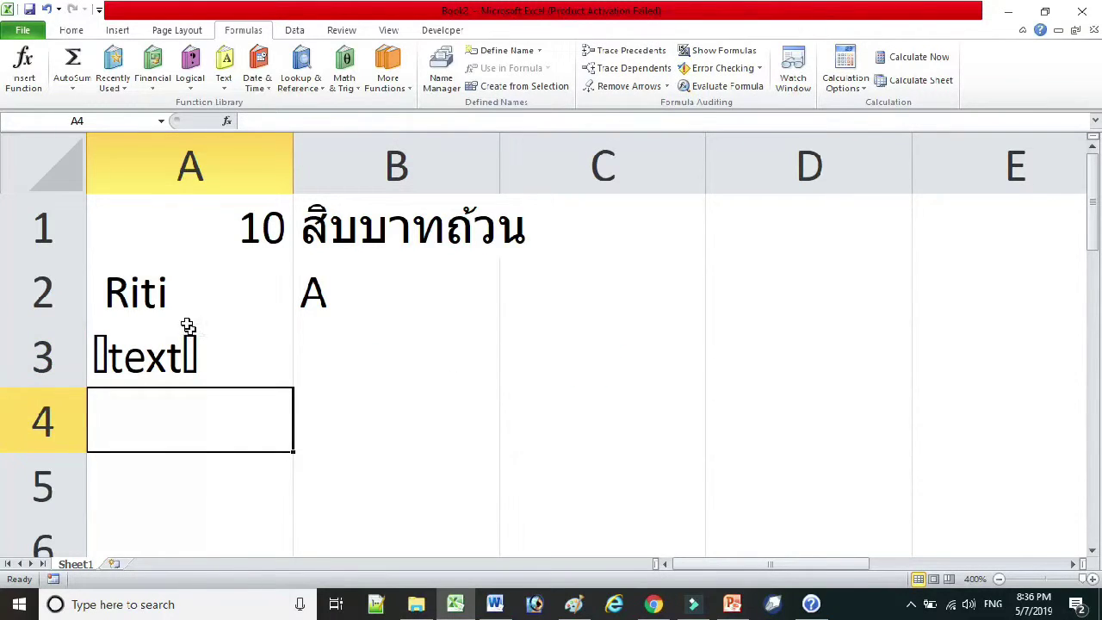
pyautogui.doubleClick(185, 351)
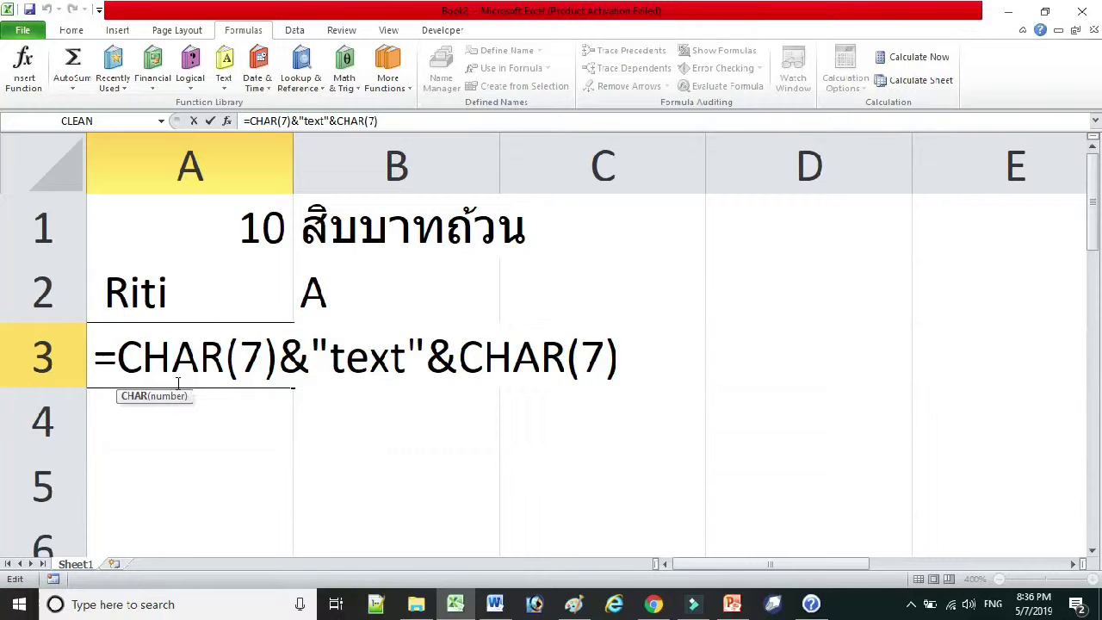
pyautogui.press('Return')
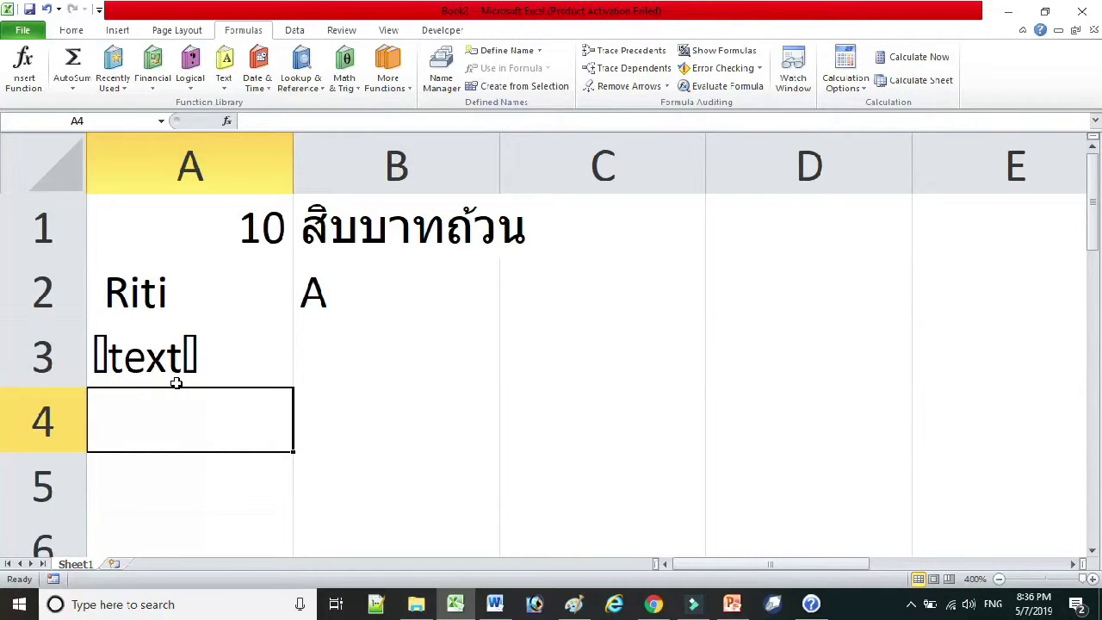
pyautogui.click(225, 80)
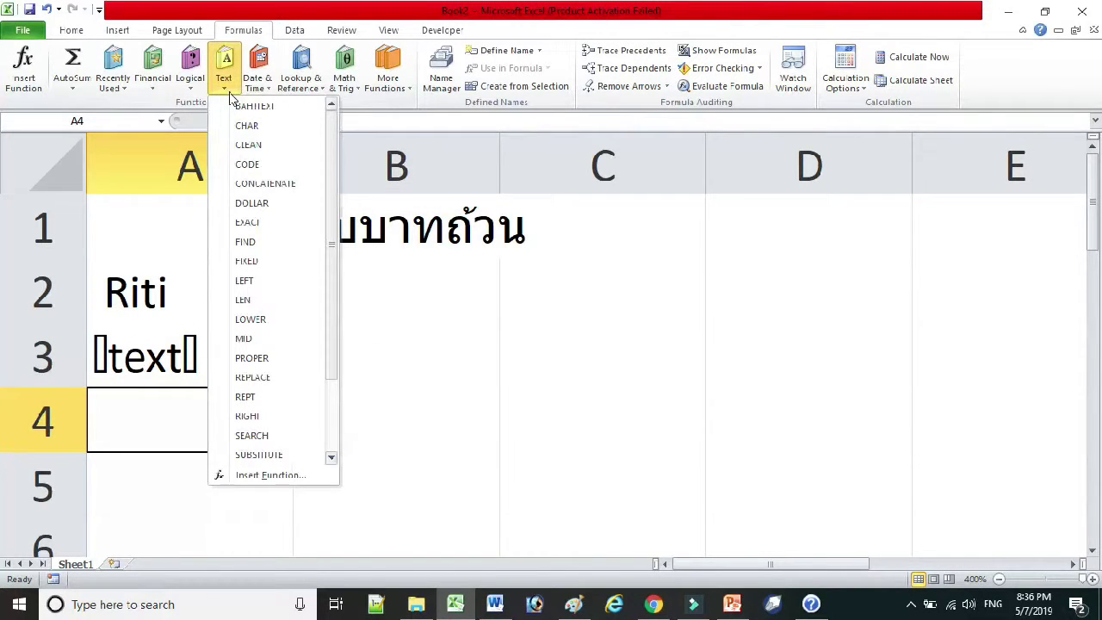
# Insert =CODE("A") in A4, returning 65
pyautogui.click(250, 166)
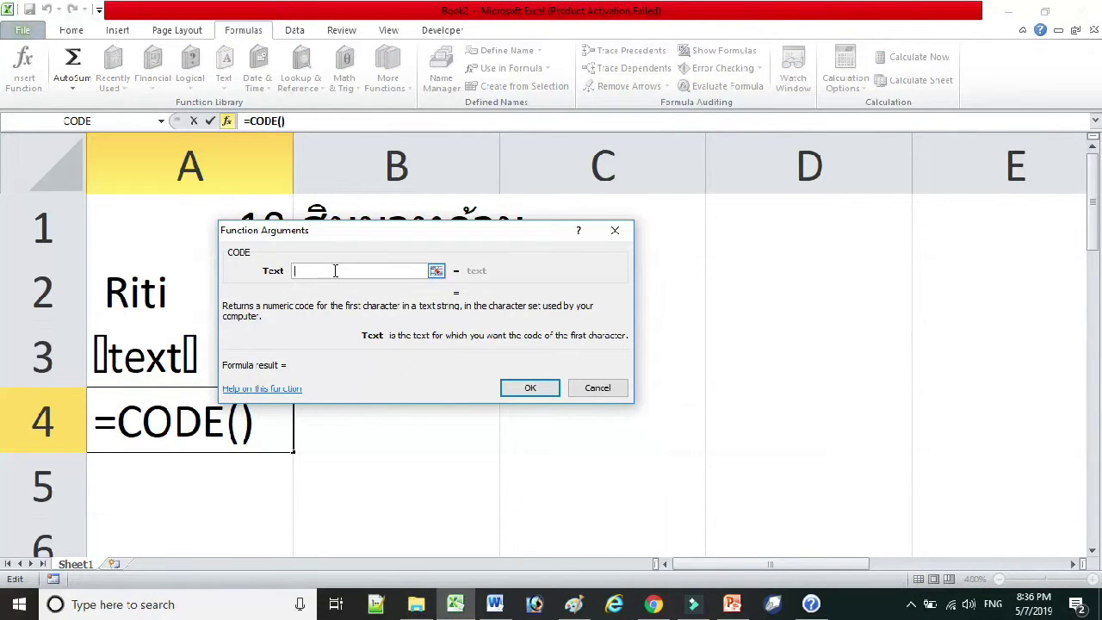
pyautogui.write('A')
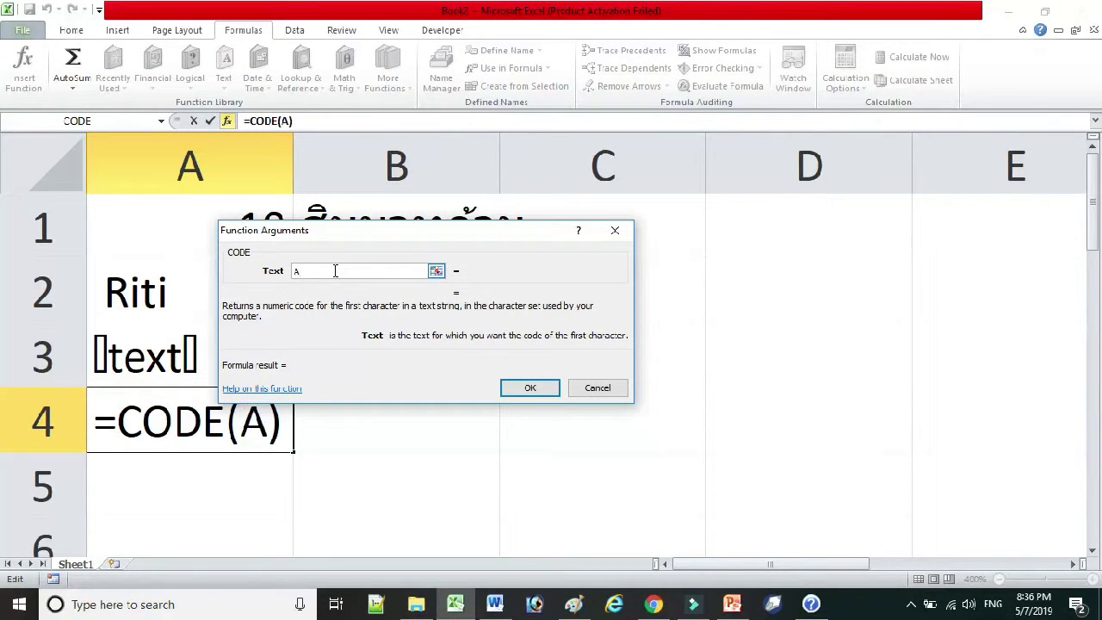
pyautogui.press('Return')
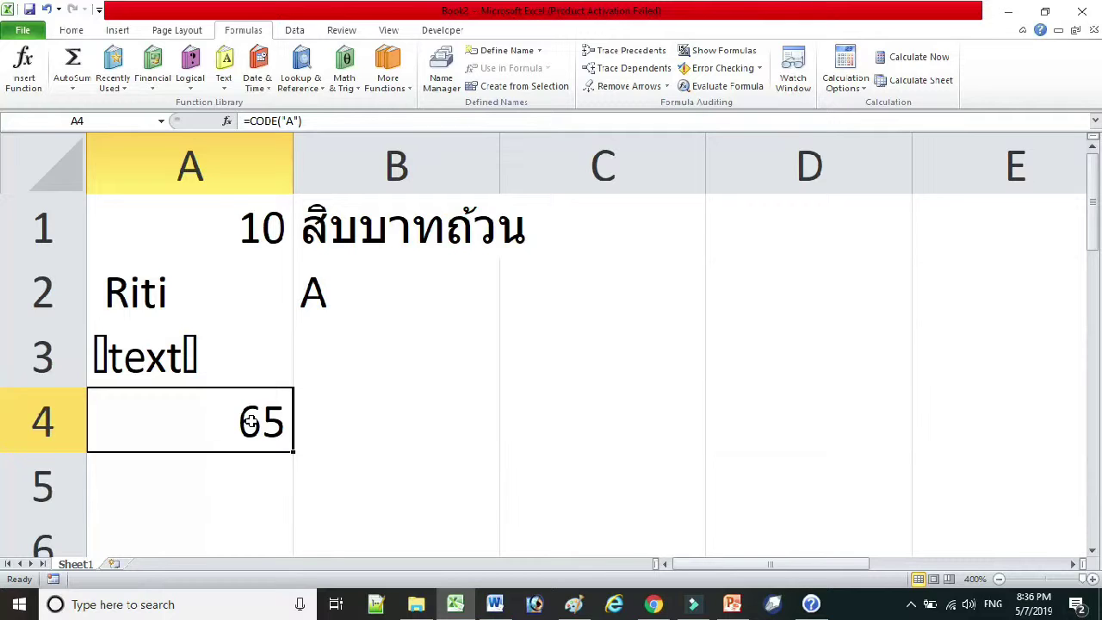
# Enter RI in B3 and TI in C3
pyautogui.click(332, 425)
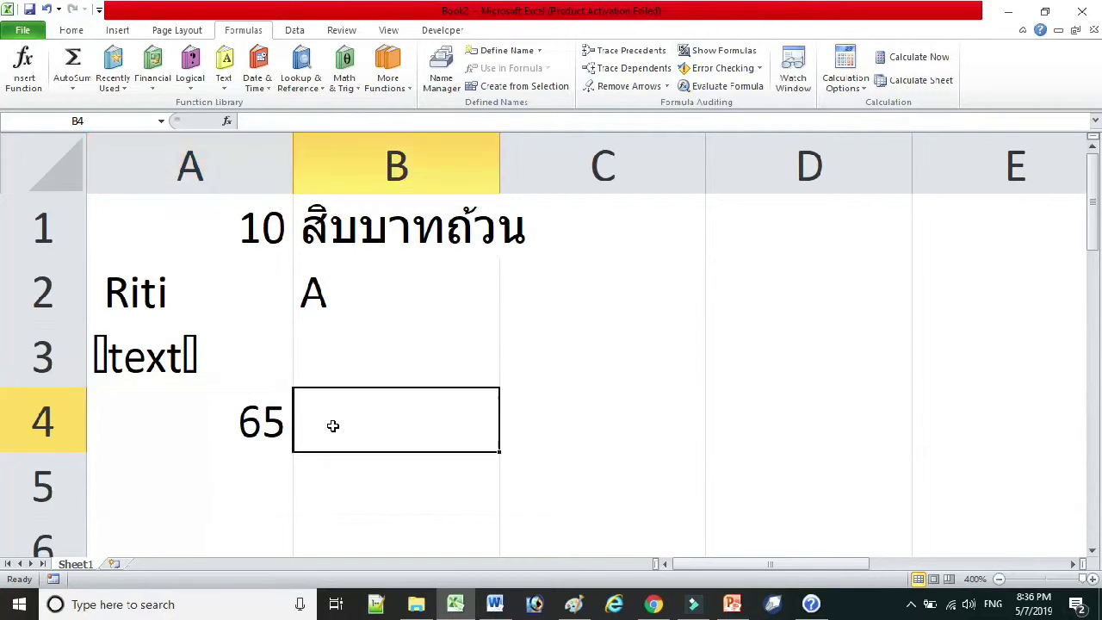
pyautogui.click(225, 77)
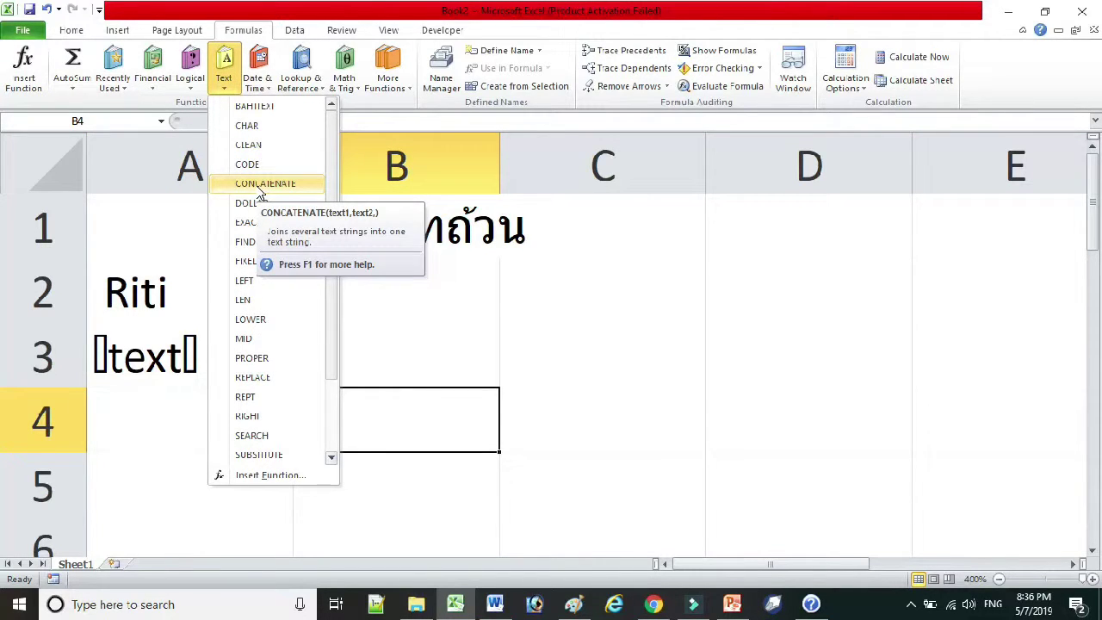
pyautogui.click(563, 352)
pyautogui.click(414, 314)
pyautogui.click(395, 354)
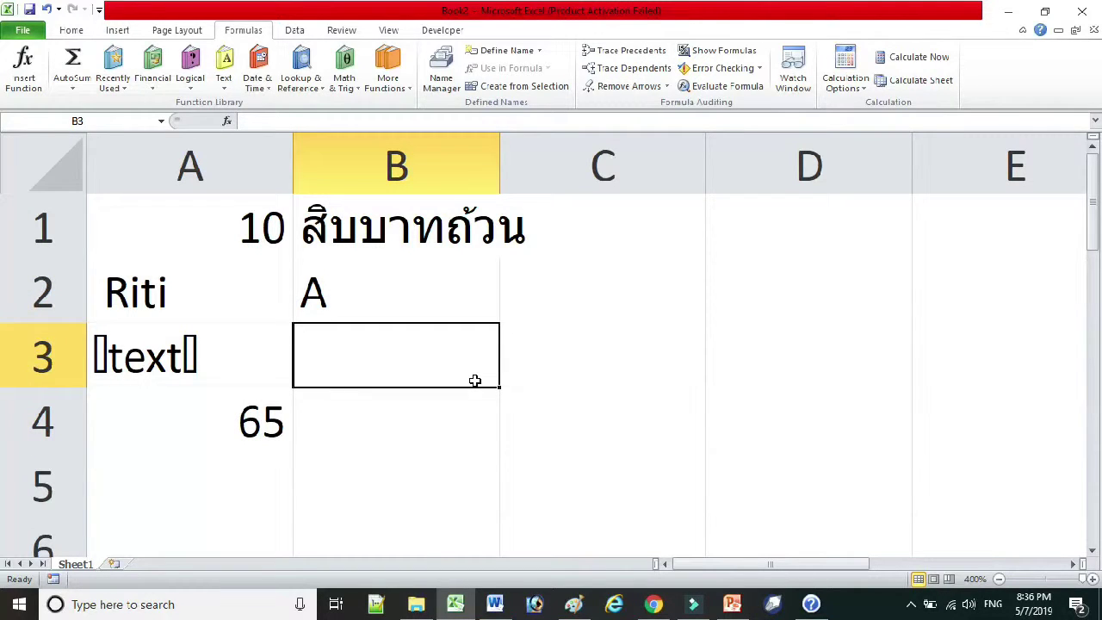
pyautogui.write('Rlq')
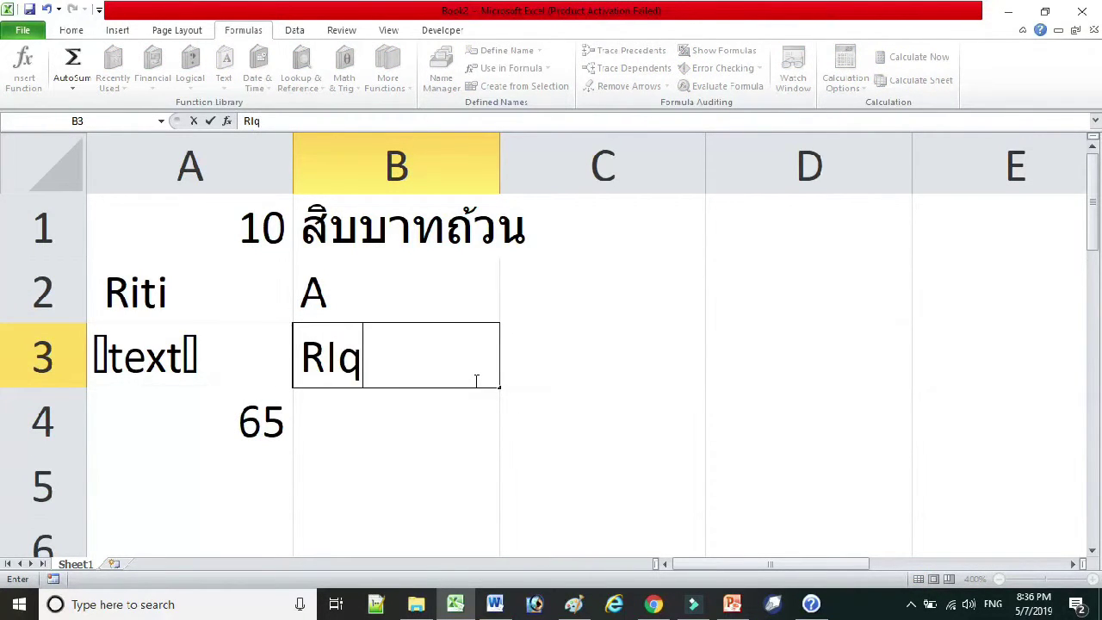
pyautogui.press('BackSpace')
pyautogui.press('Tab')
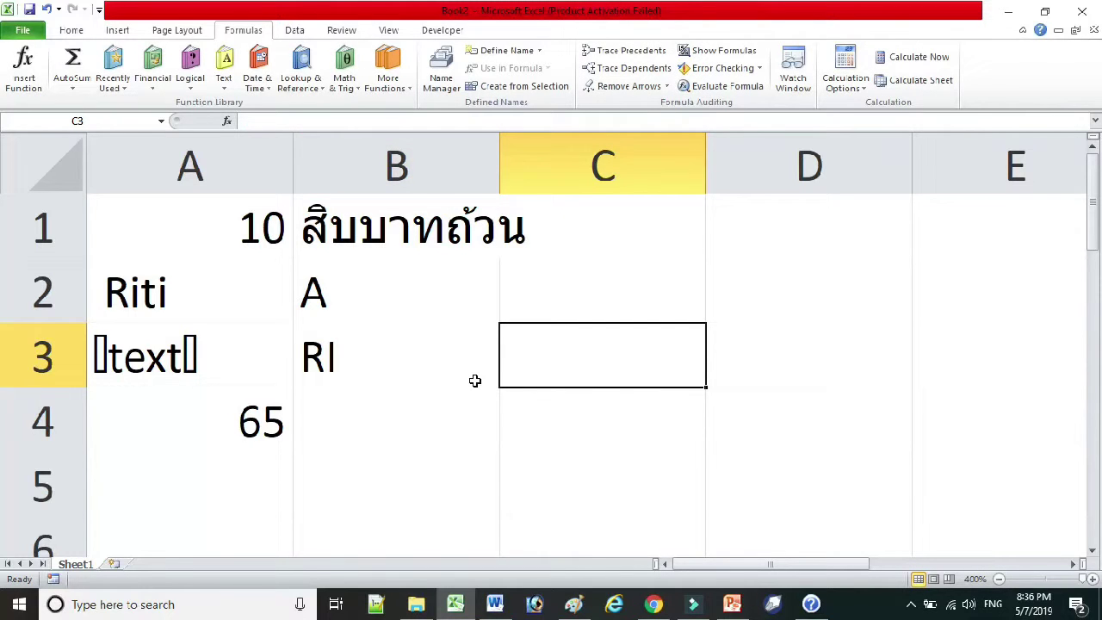
pyautogui.write('Tl')
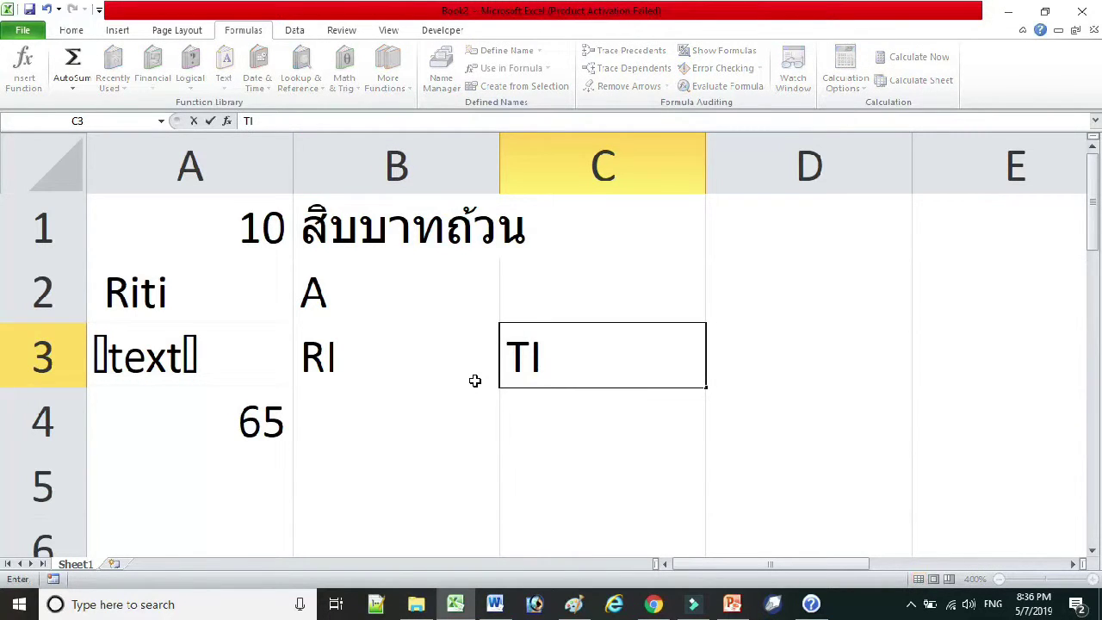
pyautogui.press('Return')
# Enter =CONCATENATE(B3,C3) in B4 to show RITI
pyautogui.write('=')
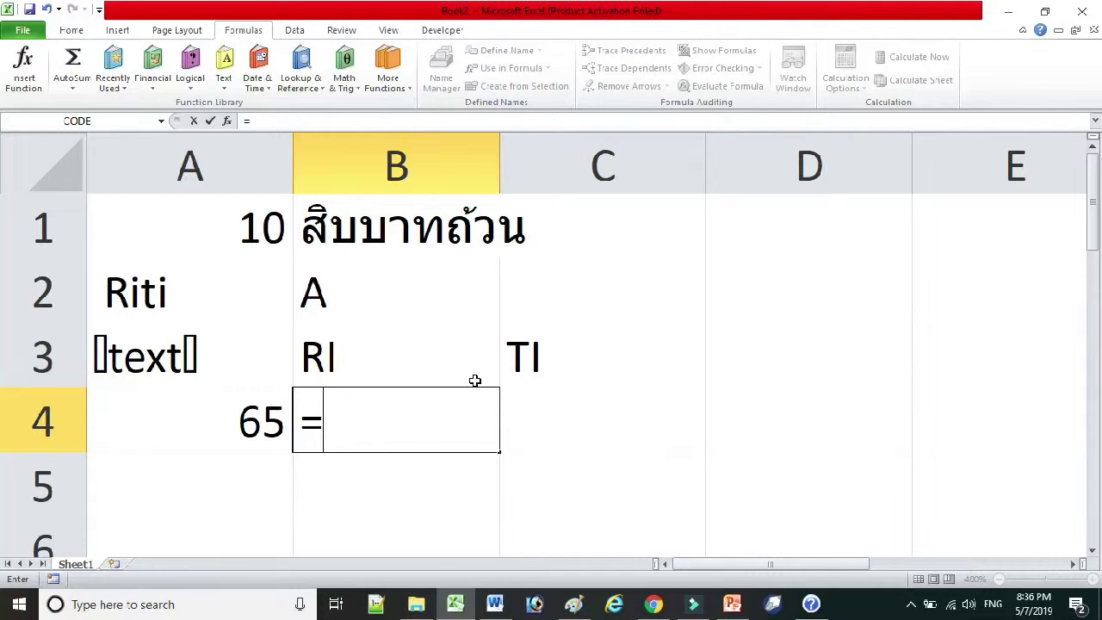
pyautogui.write('concatenate(')
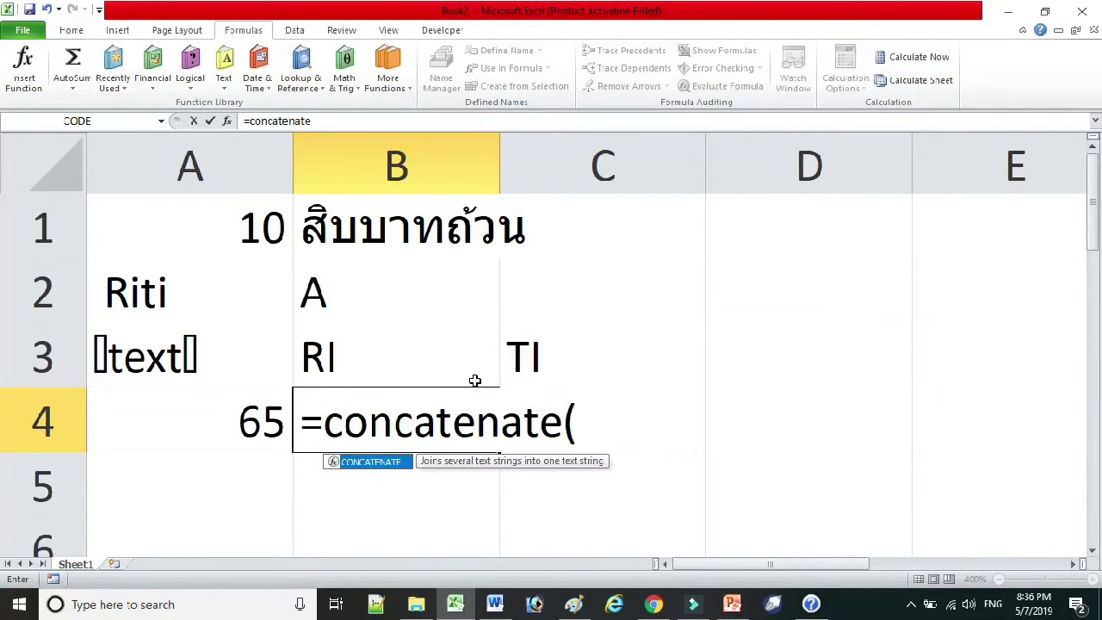
pyautogui.click(445, 344)
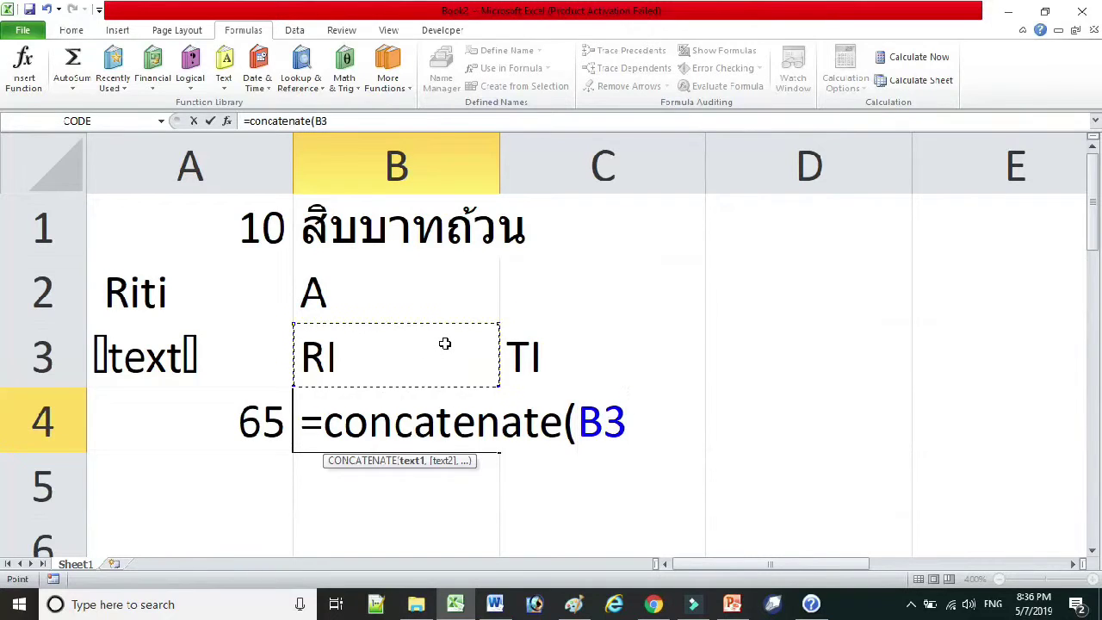
pyautogui.write(',')
pyautogui.click(538, 344)
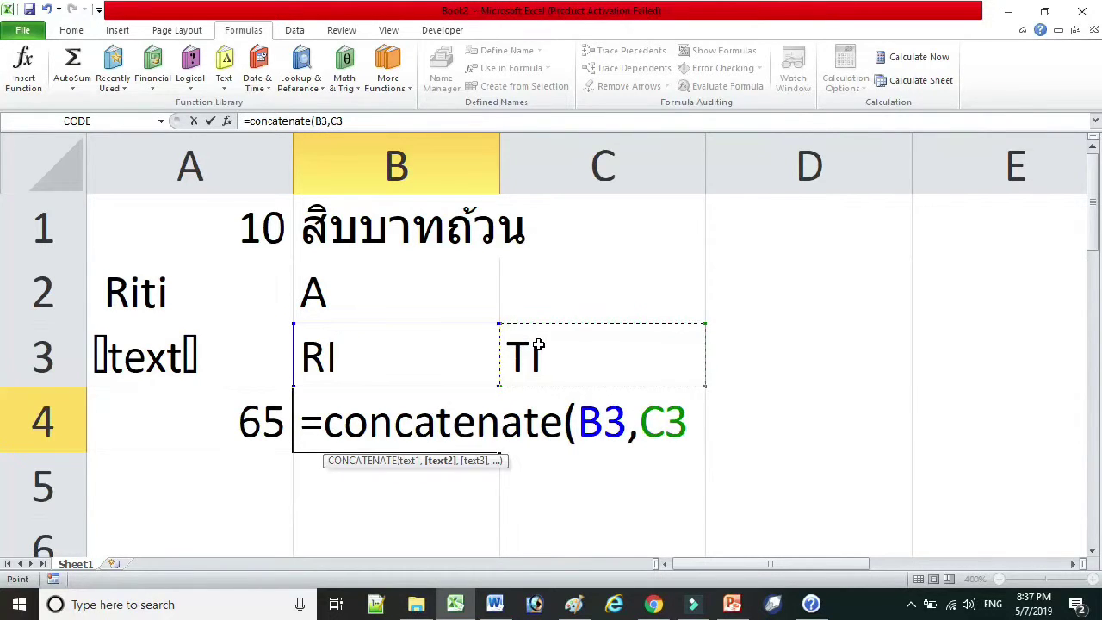
pyautogui.write(')')
pyautogui.press('Return')
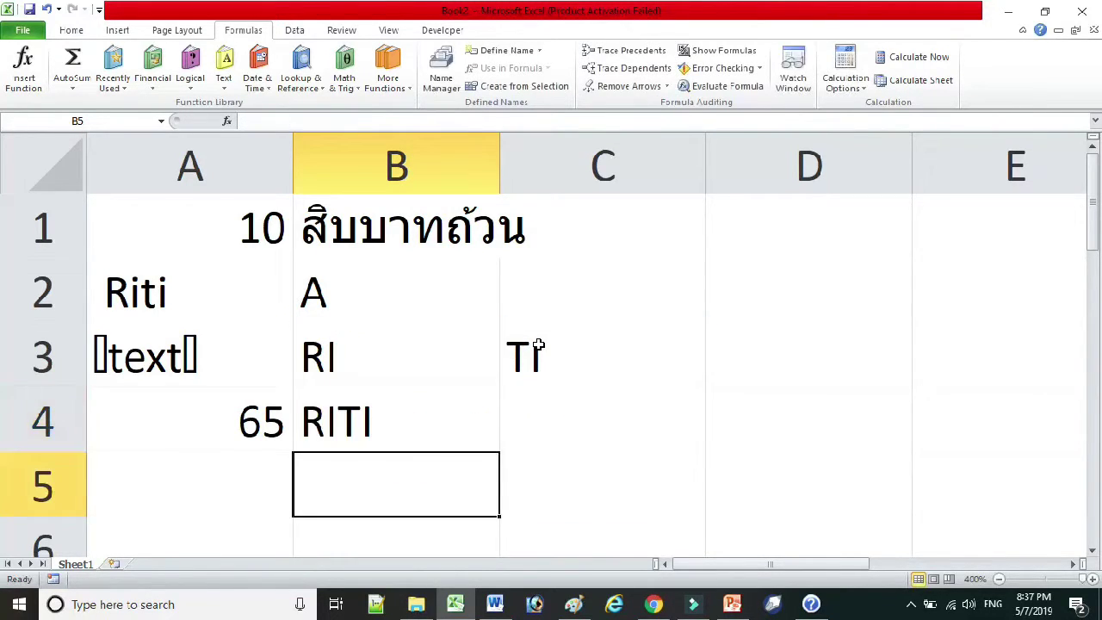
# Enter =B3&C3 in C4 to join B3 and C3 with an ampersand, showing RITI
pyautogui.click(519, 426)
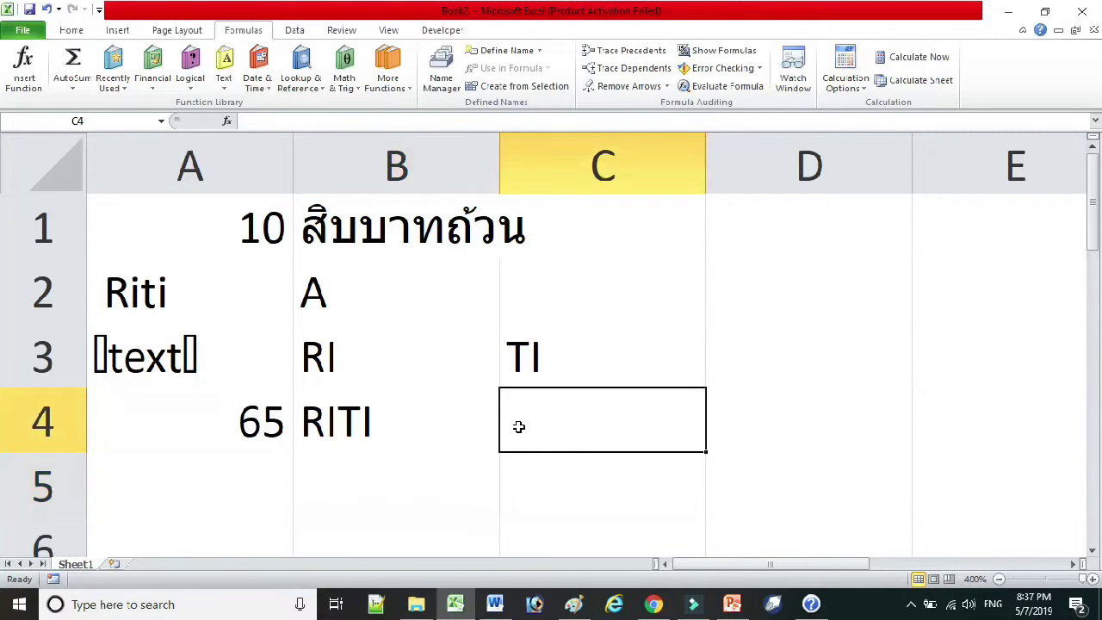
pyautogui.write('=')
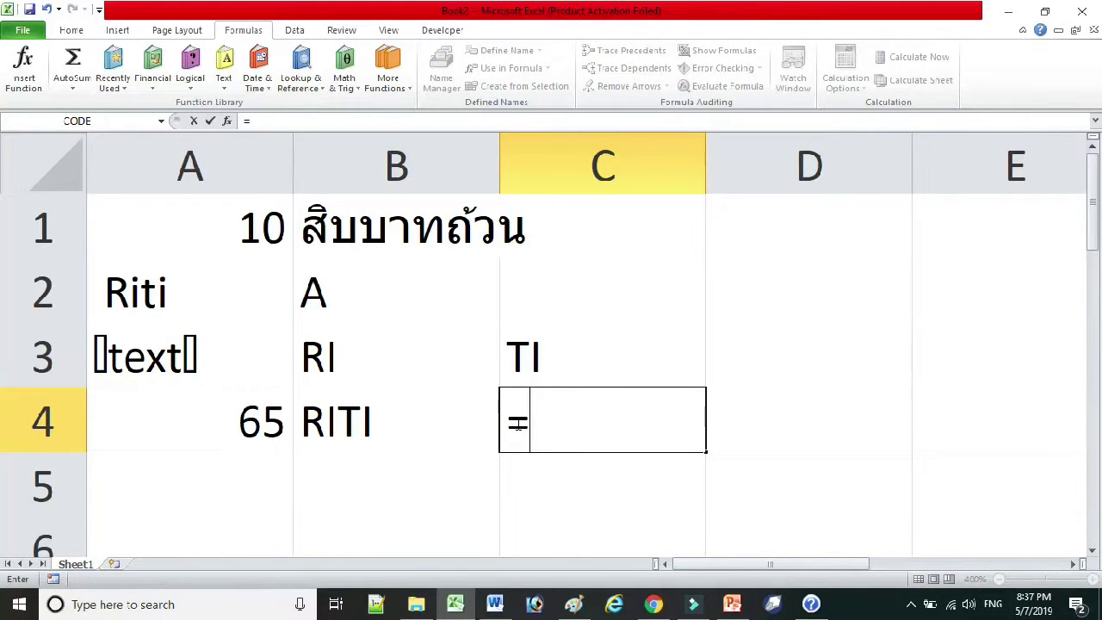
pyautogui.click(434, 368)
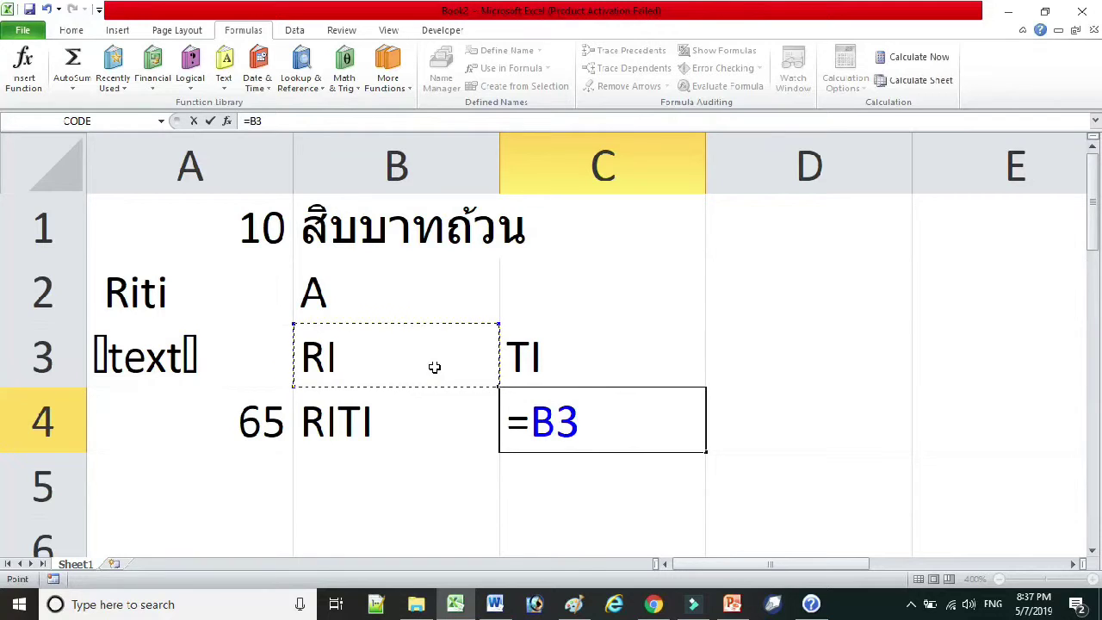
pyautogui.write('&')
pyautogui.click(559, 368)
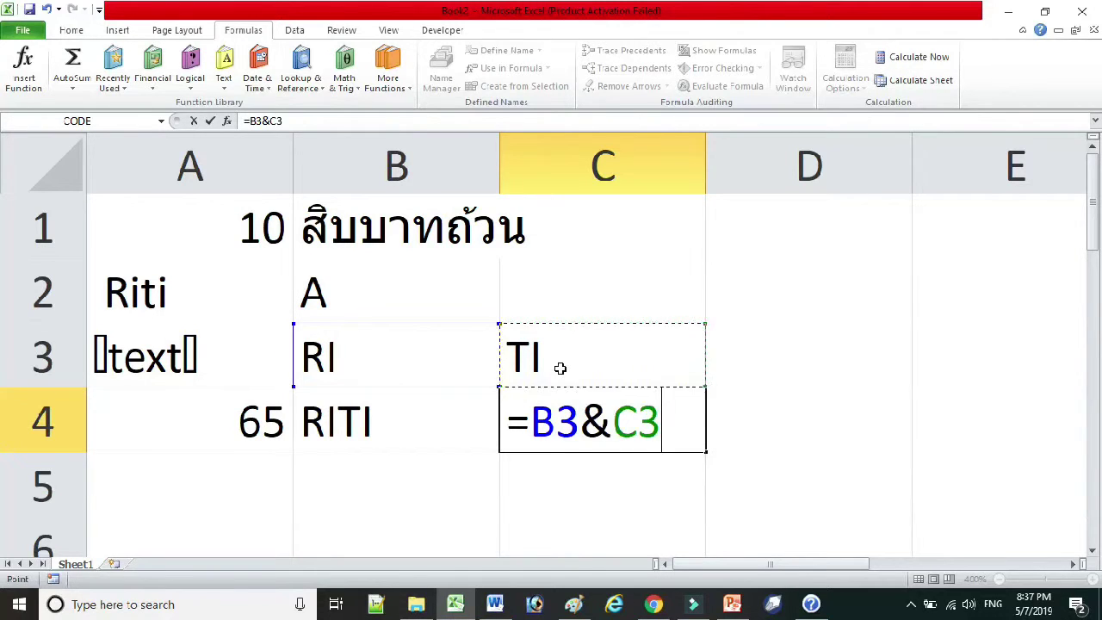
pyautogui.press('Return')
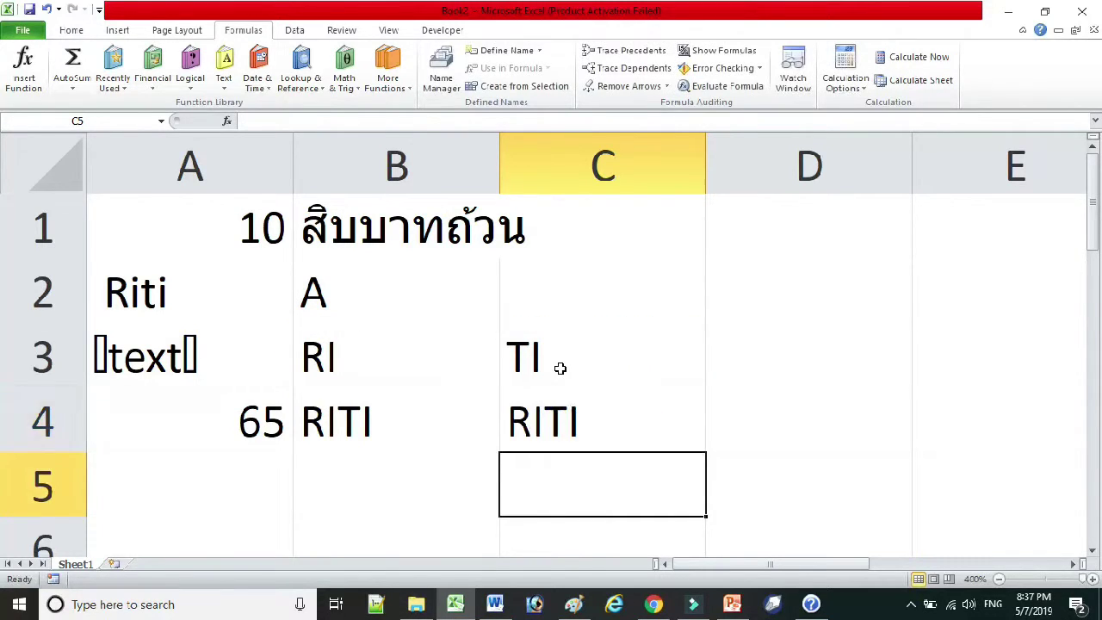
# Narrow column B by dragging the B/C border and recheck C4's formula
pyautogui.press('Up')
pyautogui.press('Up')
pyautogui.press('Left')
pyautogui.press('Right')
pyautogui.moveTo(500, 159); pyautogui.dragTo(396, 161)
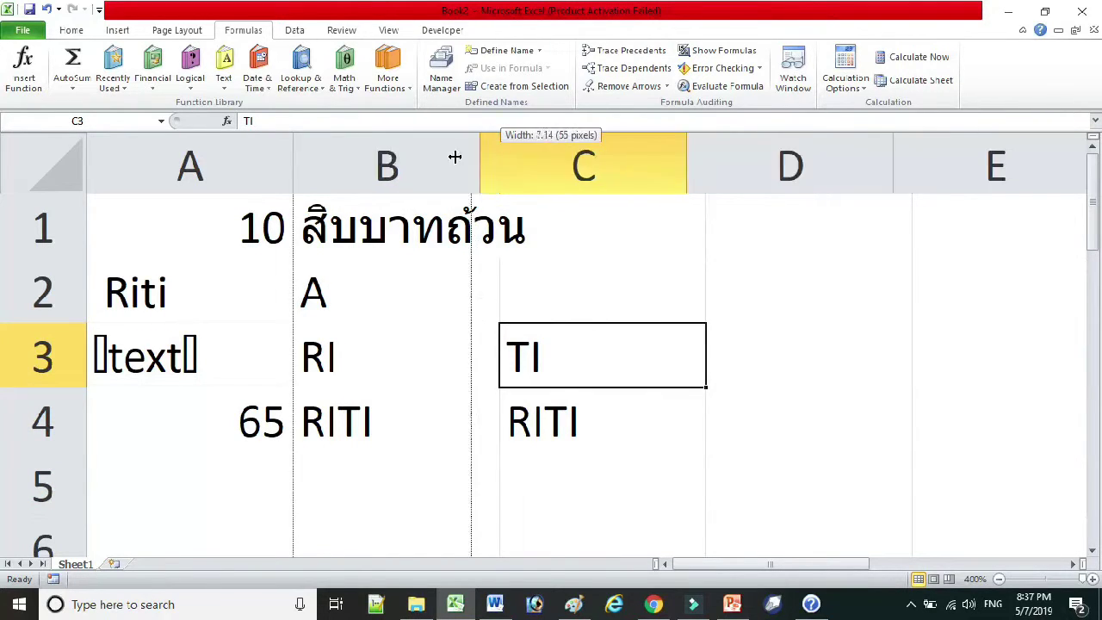
pyautogui.click(524, 418)
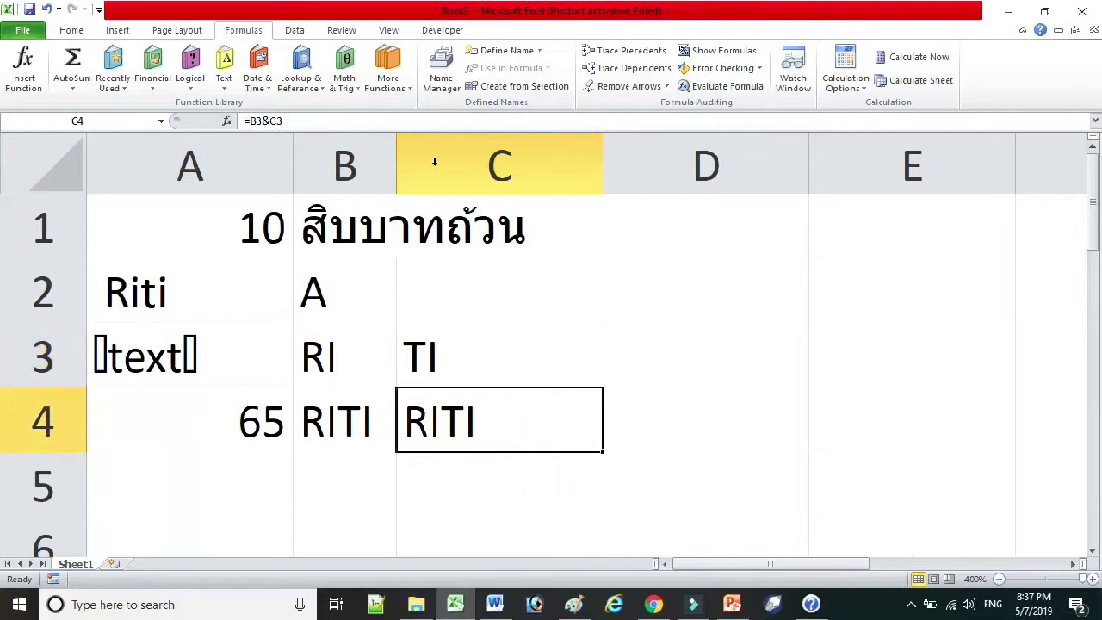
pyautogui.click(651, 434)
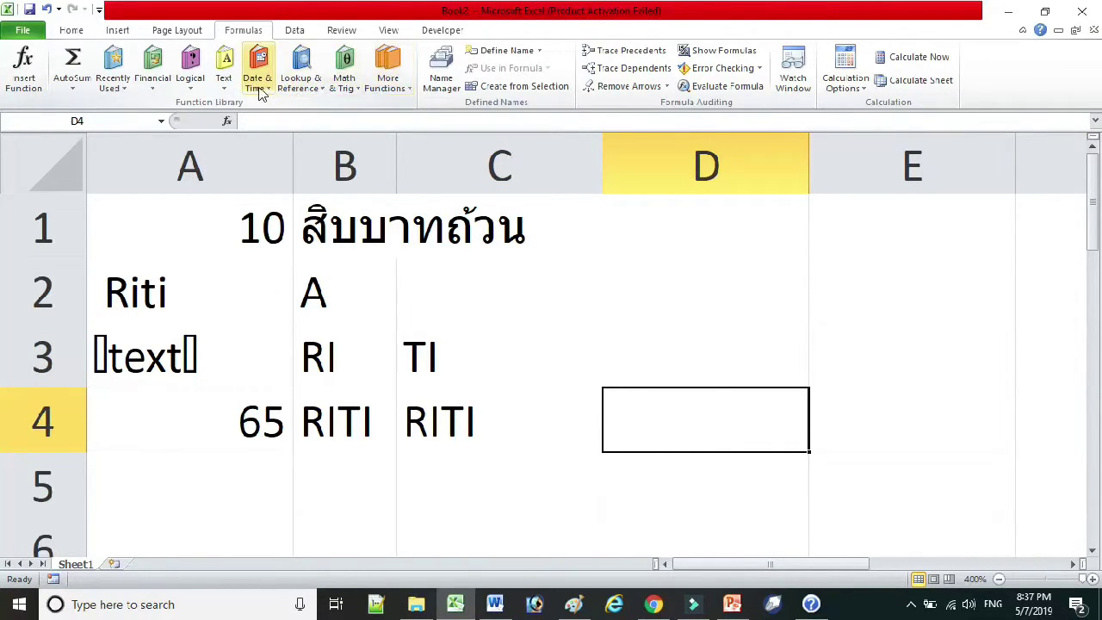
# Insert =EXACT("riti","RITI") in D4, which returns FALSE
pyautogui.click(228, 82)
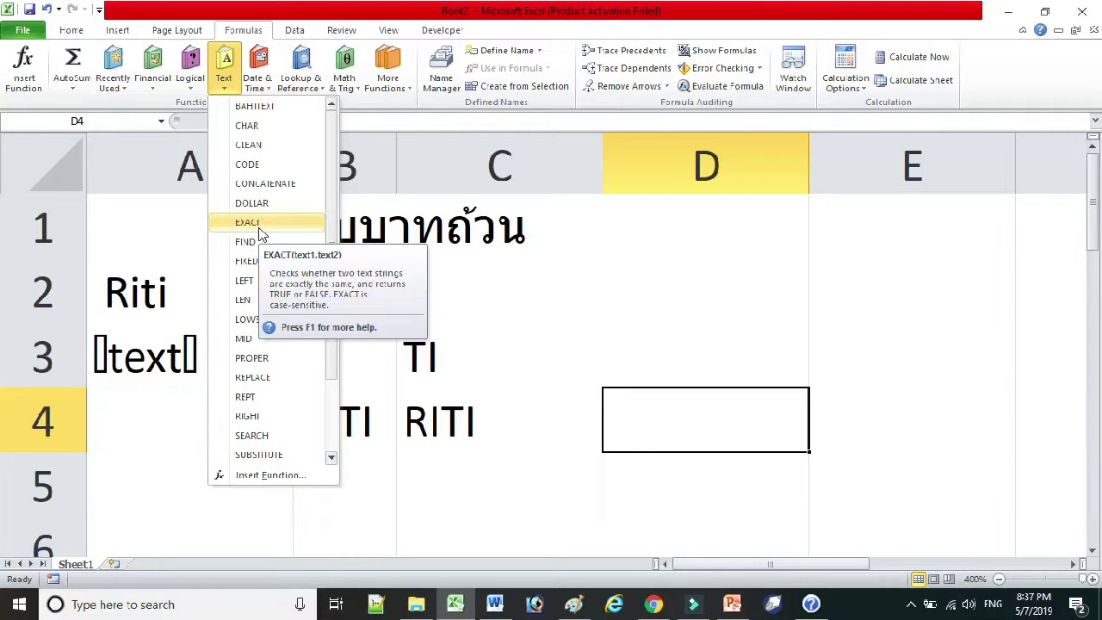
pyautogui.click(259, 228)
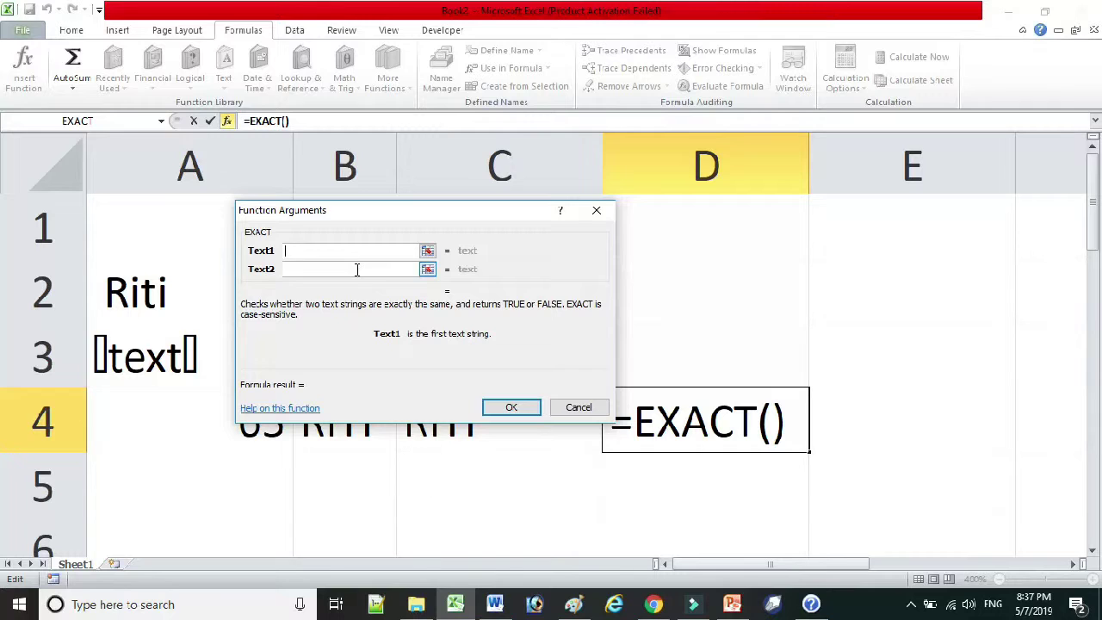
pyautogui.write('riti')
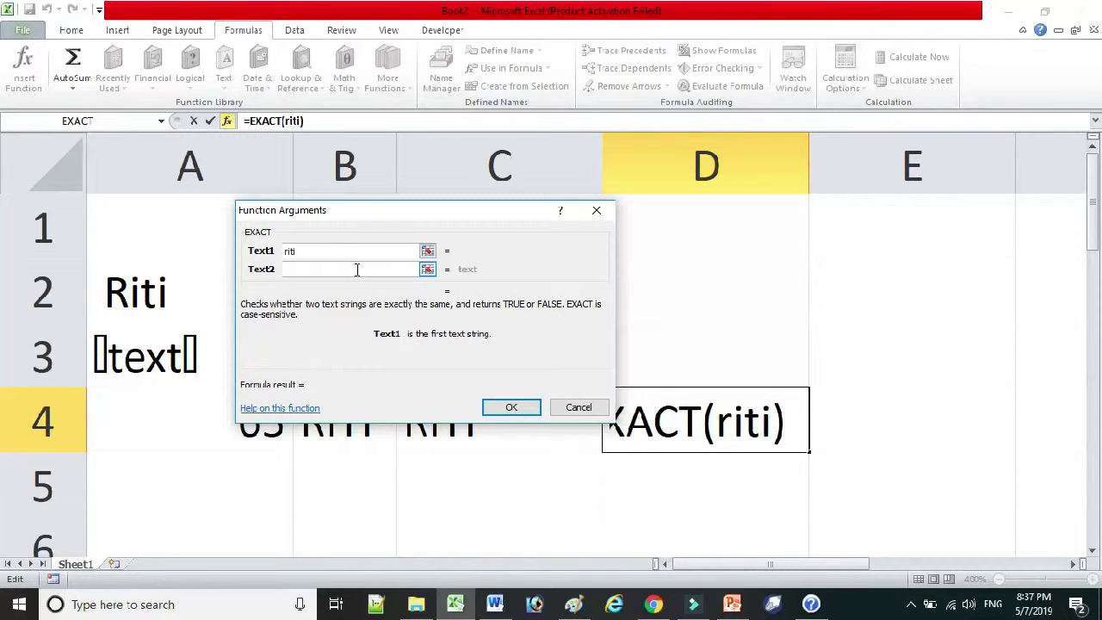
pyautogui.click(356, 269)
pyautogui.press('capslock')
pyautogui.write('RITI')
pyautogui.press('Return')
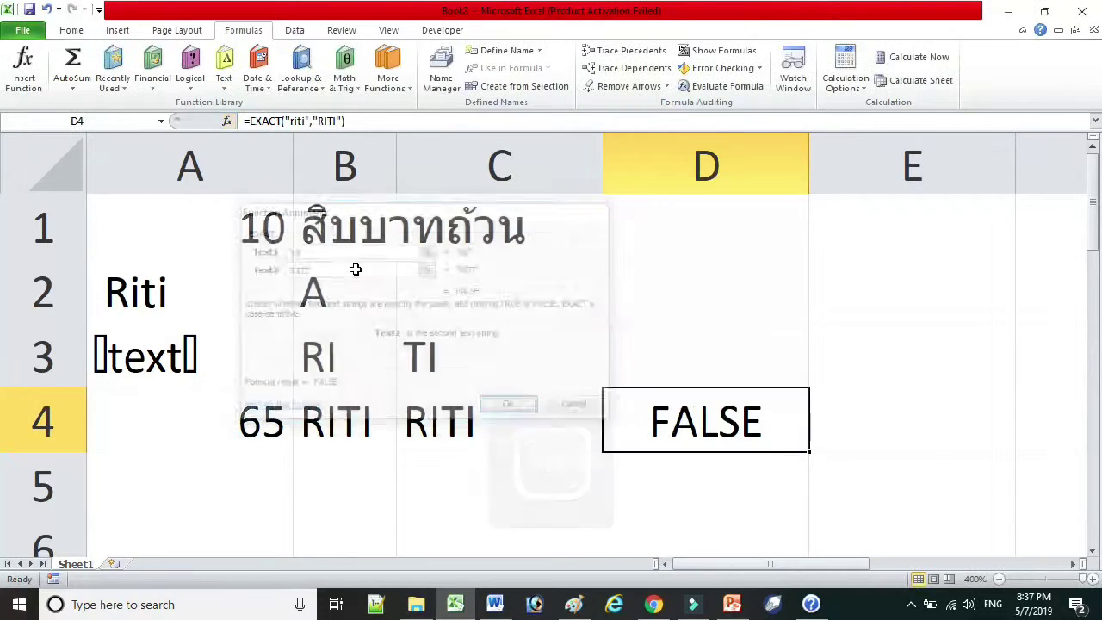
# Change D4's first EXACT argument to uppercase RITI so the comparison returns TRUE
pyautogui.doubleClick(704, 423)
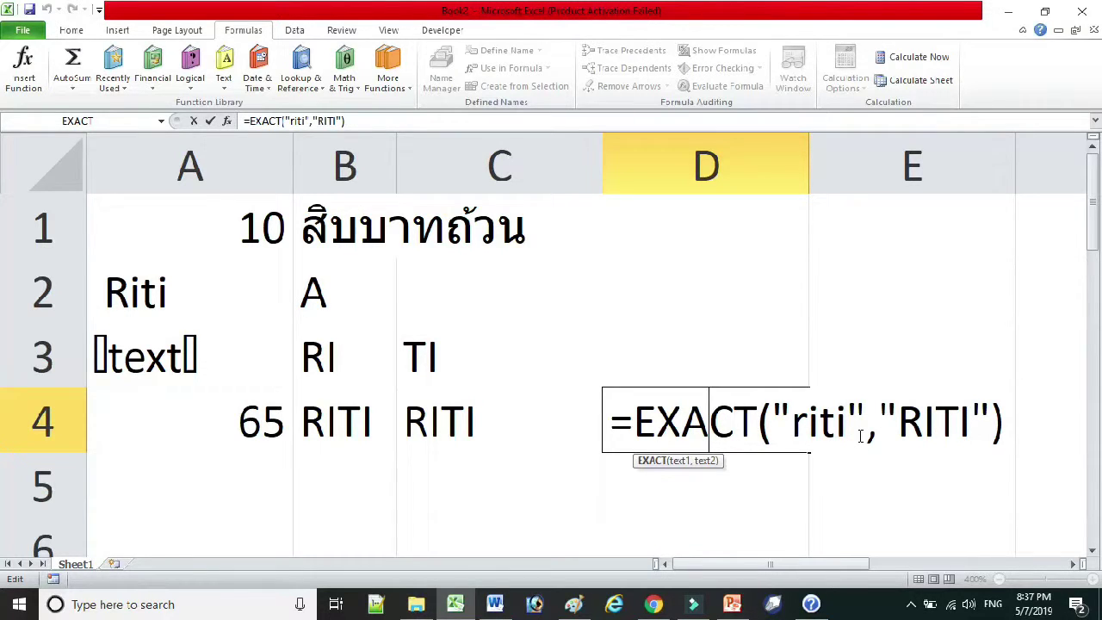
pyautogui.press('Return')
pyautogui.doubleClick(759, 422)
pyautogui.moveTo(846, 422); pyautogui.dragTo(794, 421)
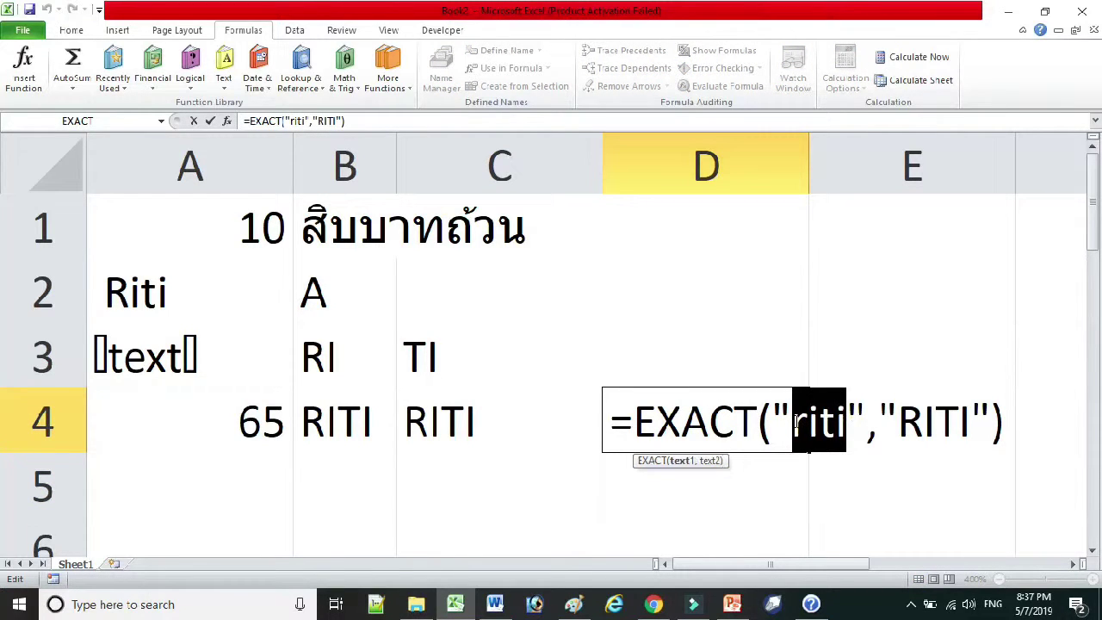
pyautogui.write('RITI')
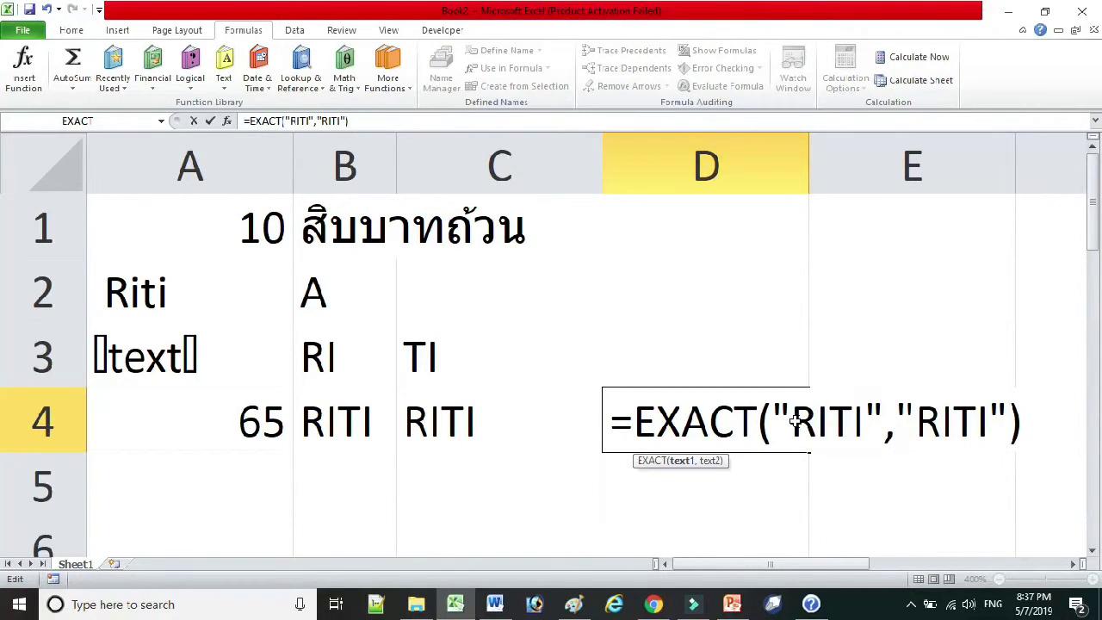
pyautogui.press('Return')
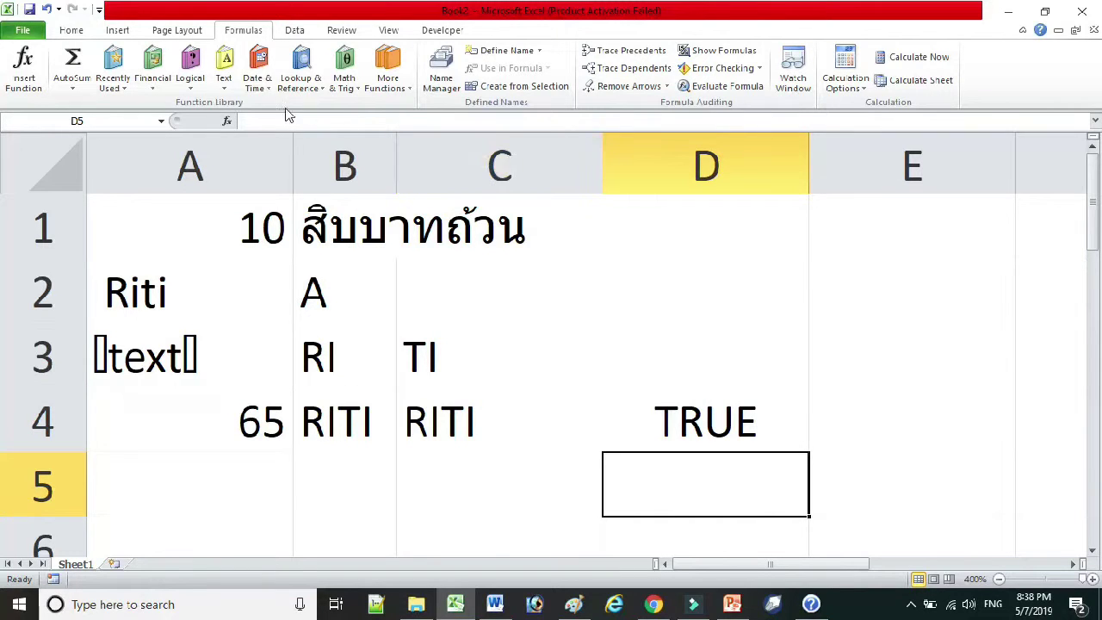
# Insert FIND in D5 with find text I, within text RAJESH IT INSTITUTE, start 1
pyautogui.click(223, 79)
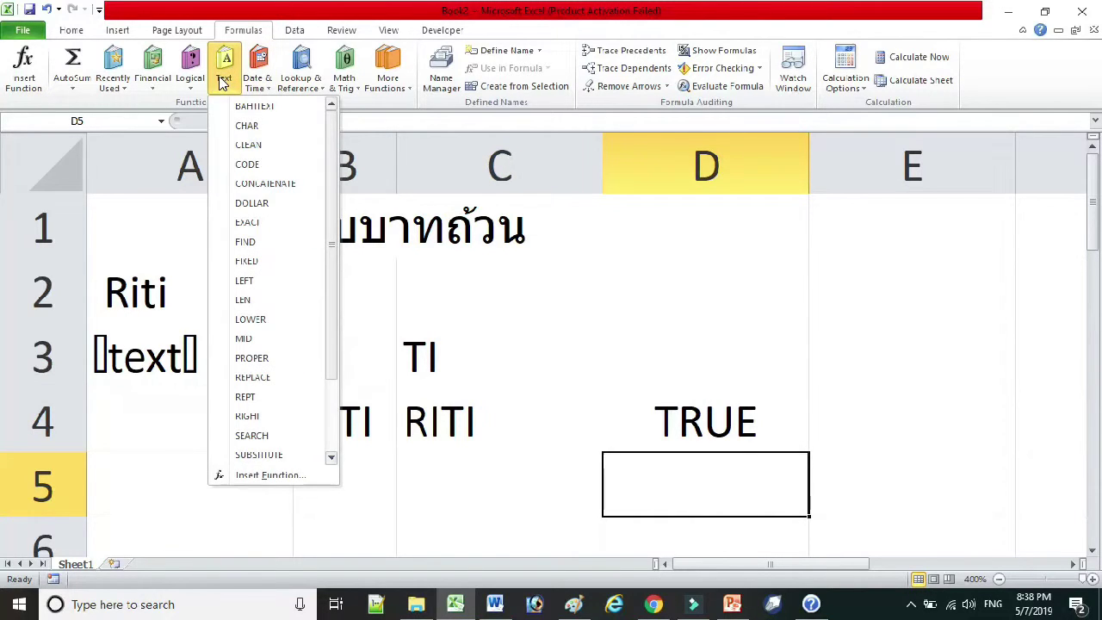
pyautogui.click(244, 242)
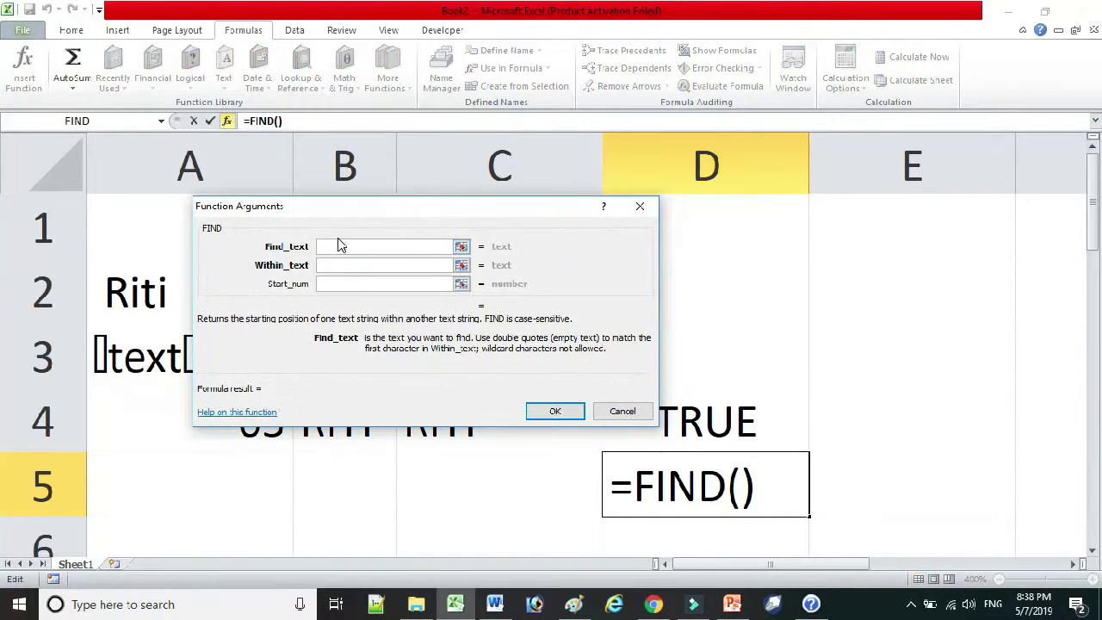
pyautogui.moveTo(372, 210); pyautogui.dragTo(580, 146)
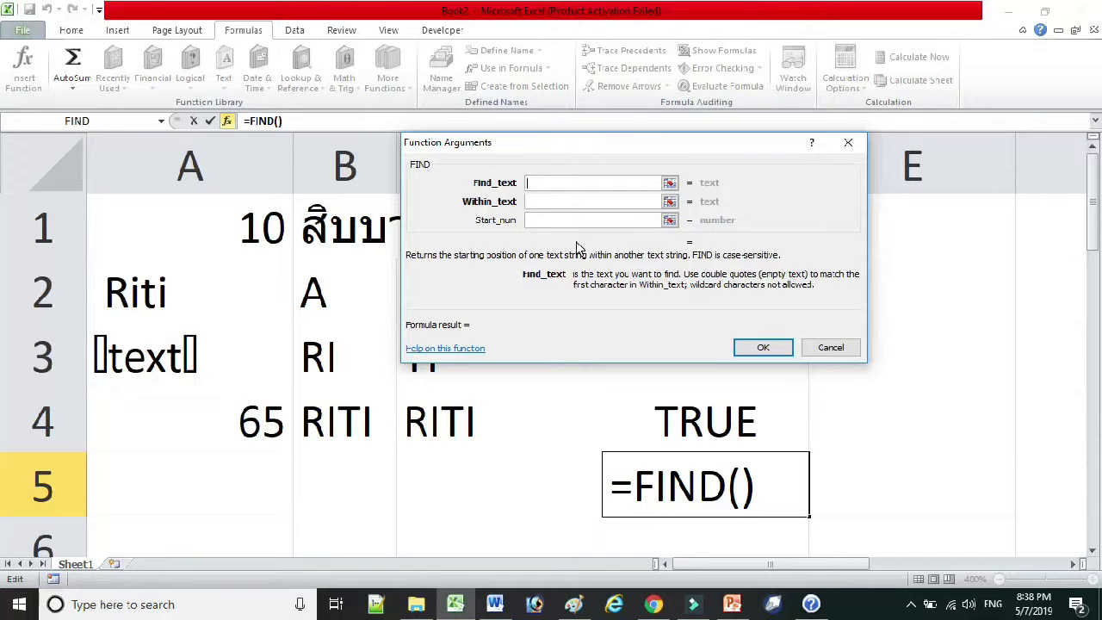
pyautogui.write('I')
pyautogui.press('Tab')
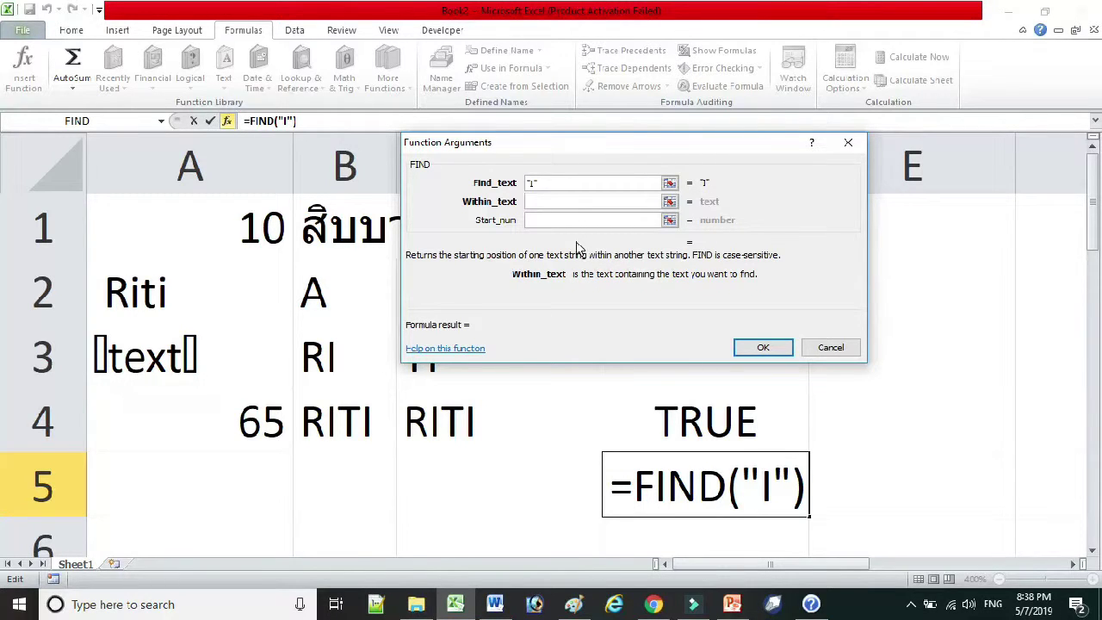
pyautogui.write('RA')
pyautogui.write('IT ')
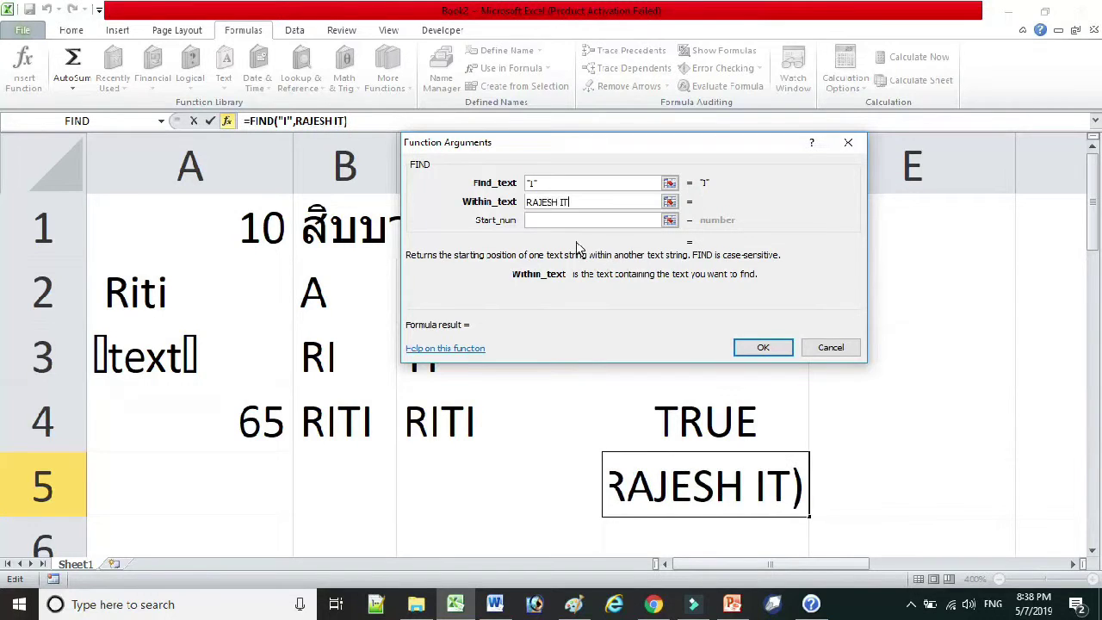
pyautogui.write('INSTITUERE')
pyautogui.press('BackSpace')
pyautogui.press('BackSpace')
pyautogui.press('BackSpace')
pyautogui.press('BackSpace')
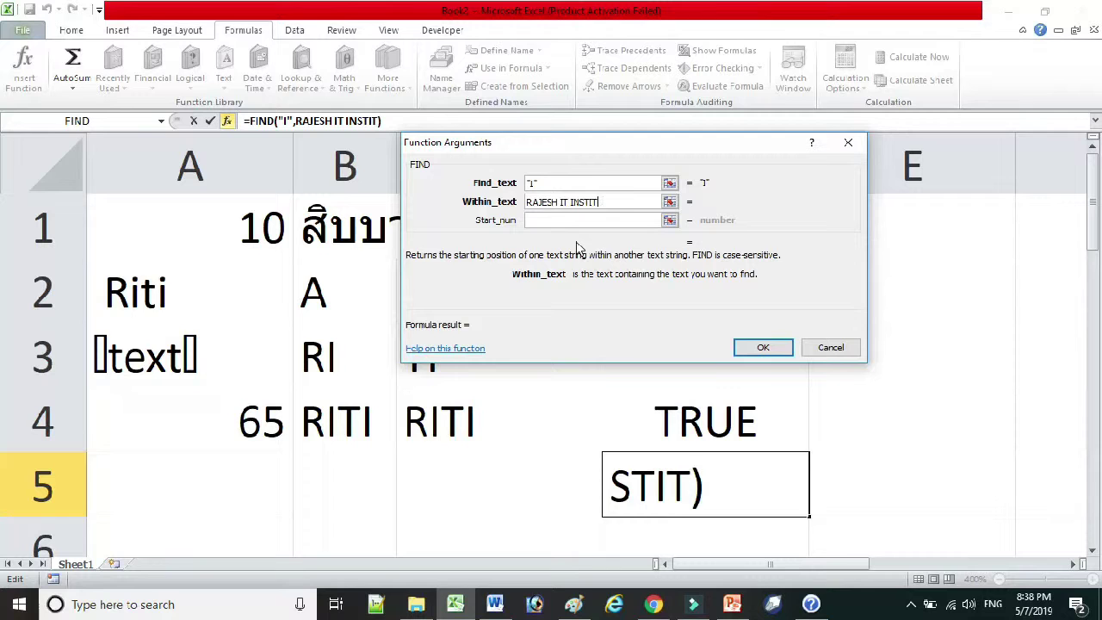
pyautogui.write('UTE')
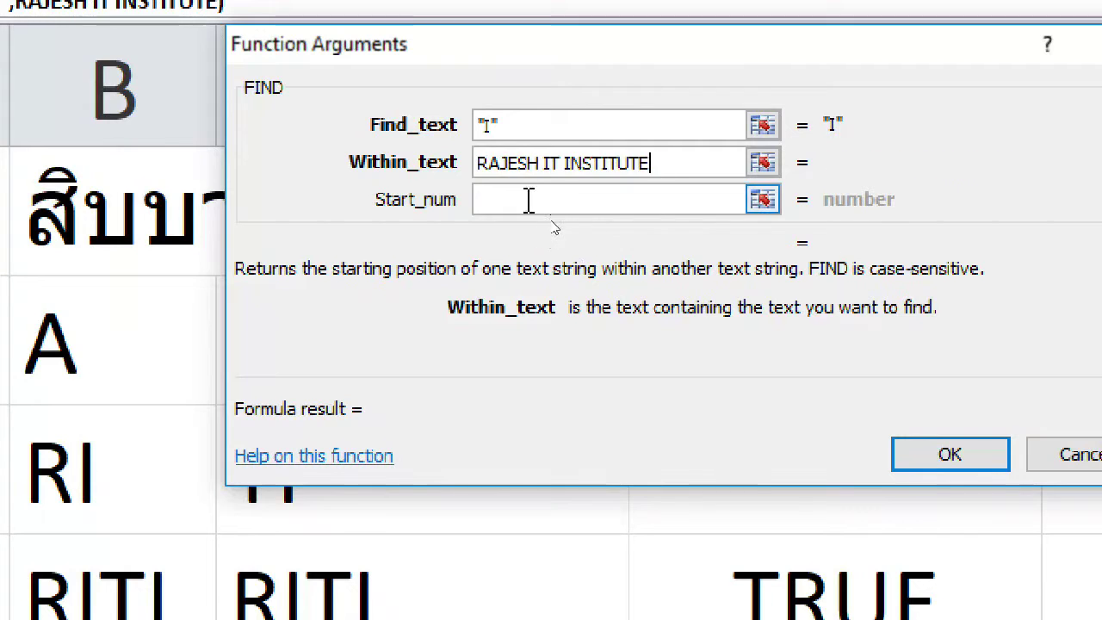
pyautogui.click(529, 199)
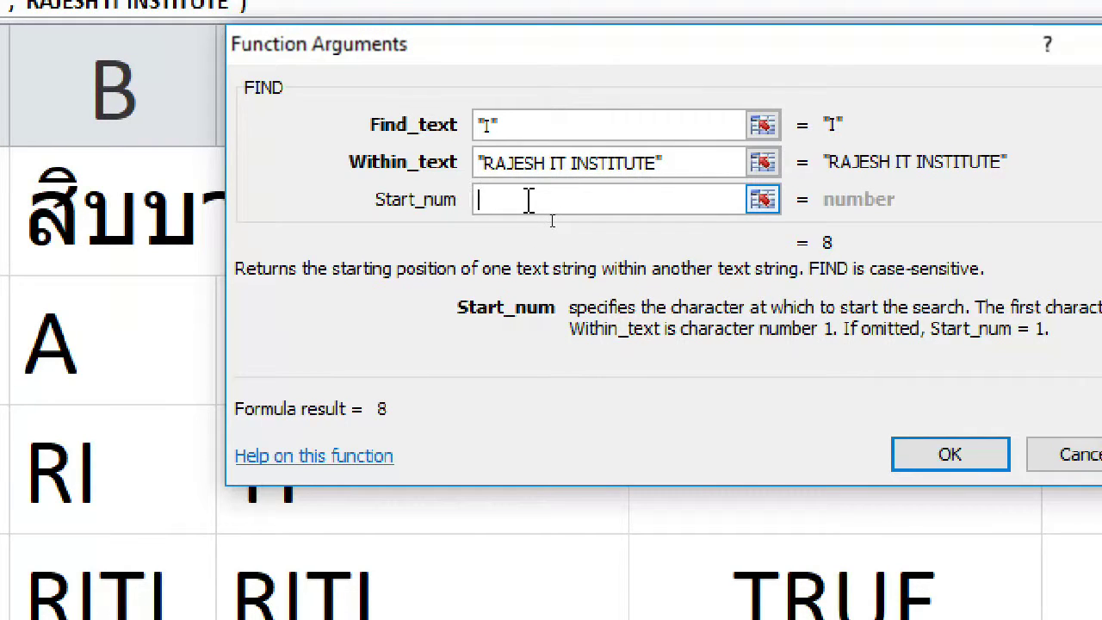
pyautogui.write('1')
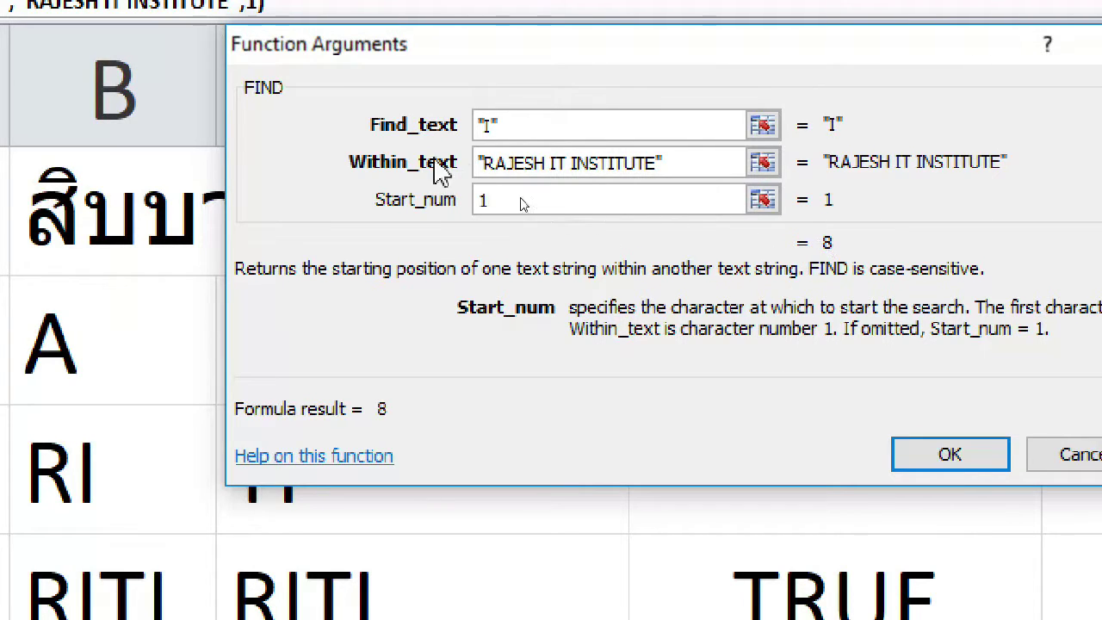
# Change FIND's search letter from I to R, A, then E and confirm, giving 4
pyautogui.click(553, 163)
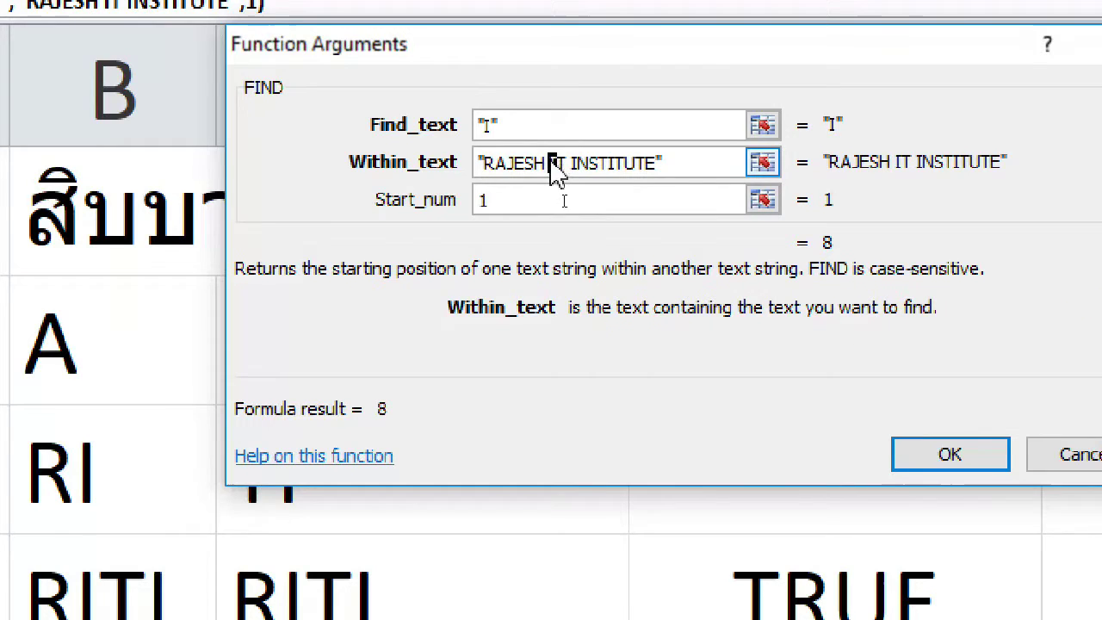
pyautogui.click(482, 125)
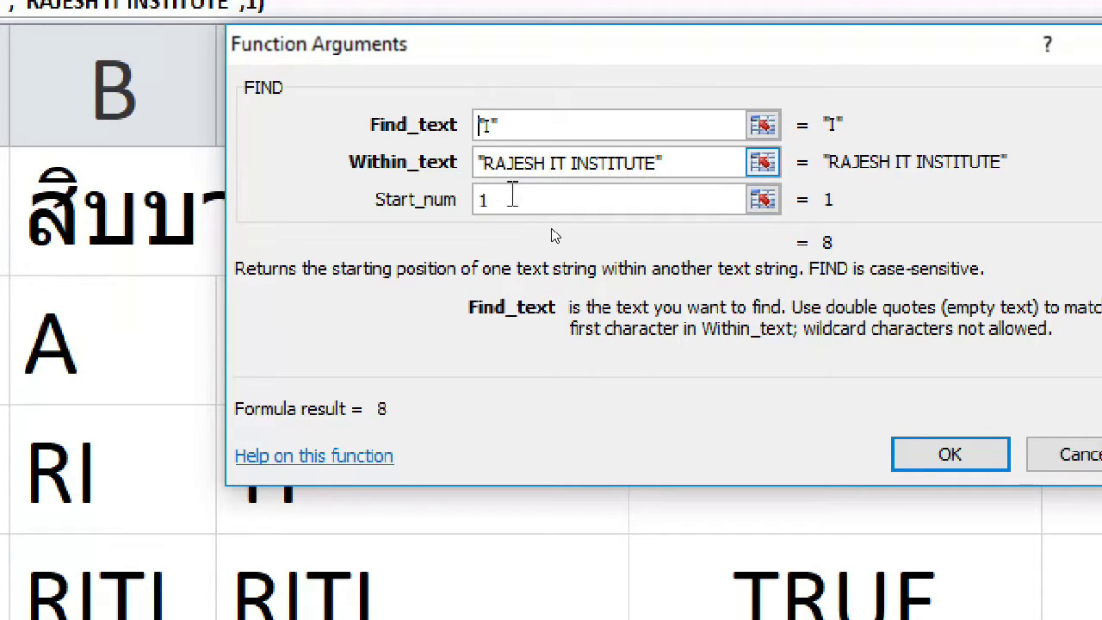
pyautogui.press('Right')
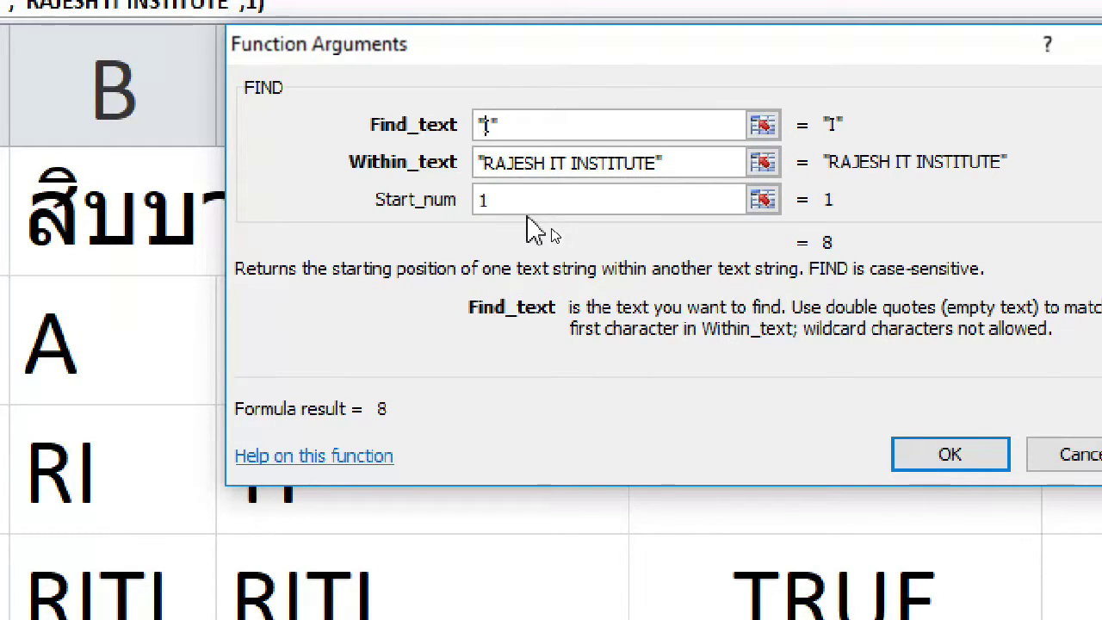
pyautogui.press('Delete')
pyautogui.write('R')
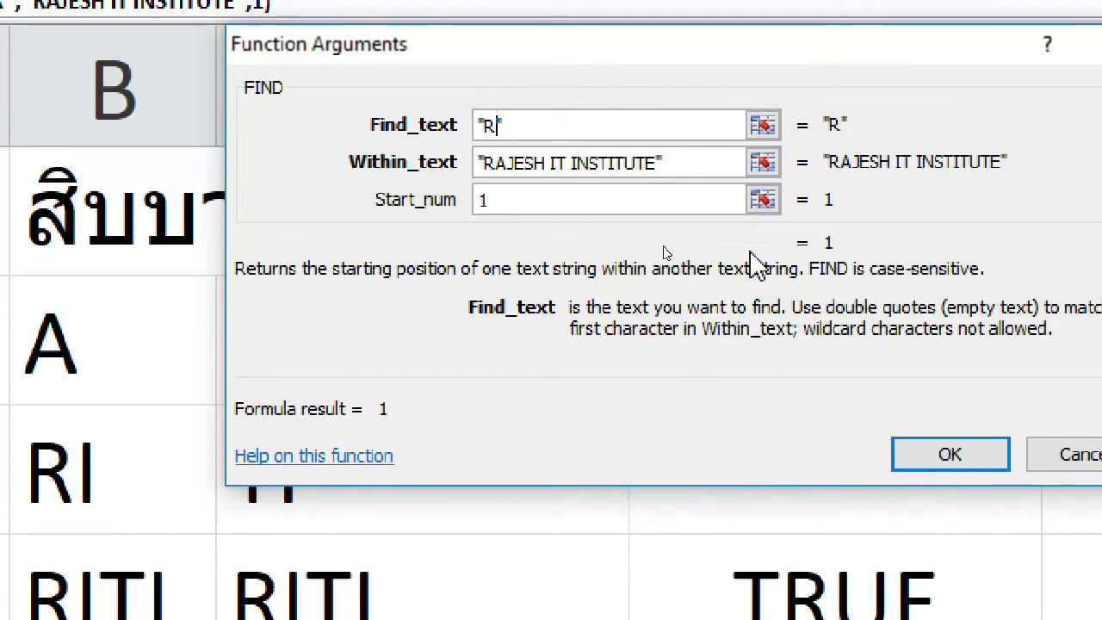
pyautogui.press('BackSpace')
pyautogui.write('A')
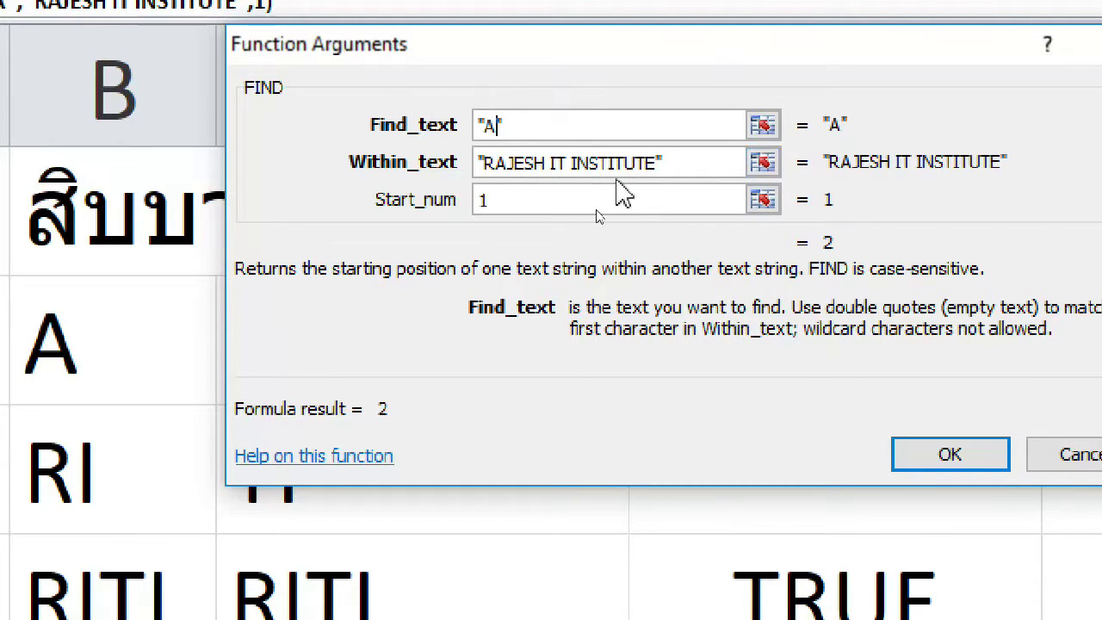
pyautogui.press('BackSpace')
pyautogui.write('E')
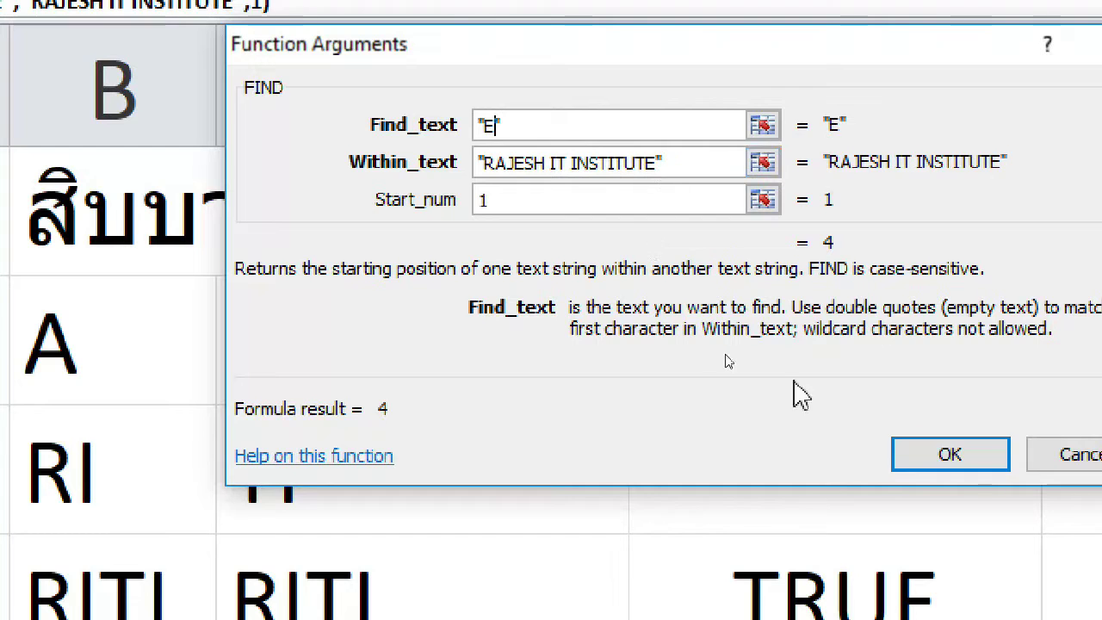
pyautogui.click(940, 462)
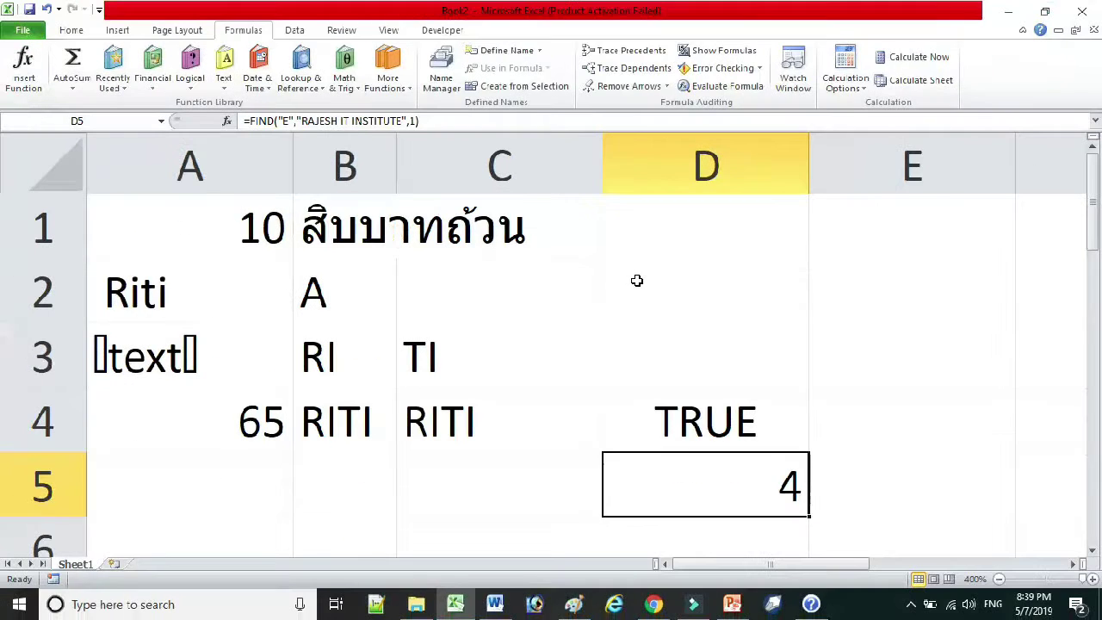
# Review D5's =FIND("E",…,1) formula and commit it, moving on to D7
pyautogui.doubleClick(681, 466)
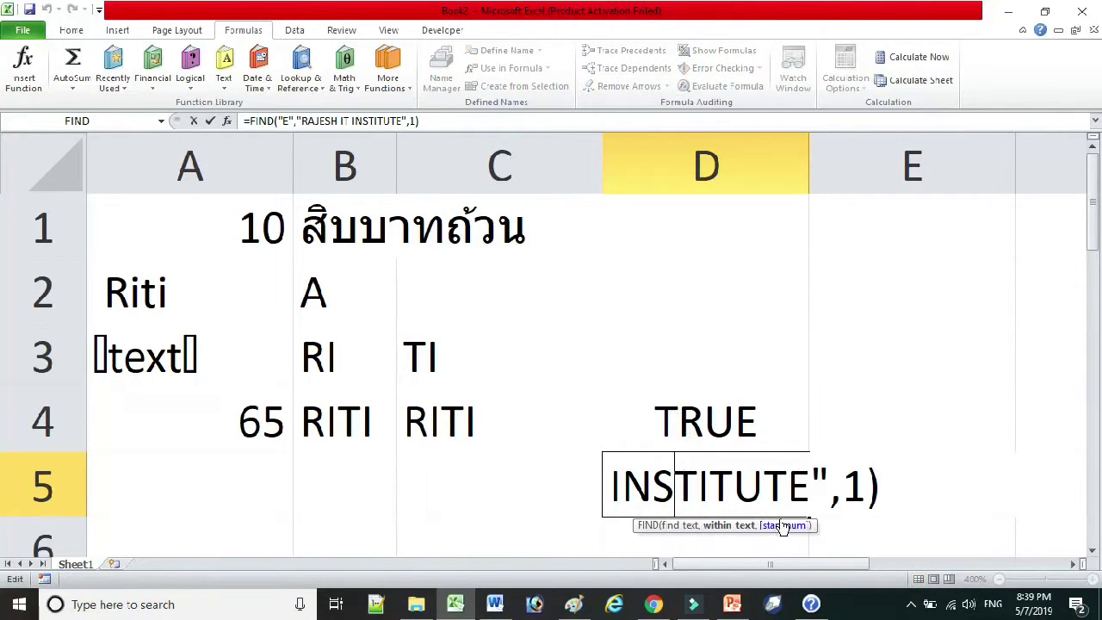
pyautogui.scroll(-2, 642, 477)
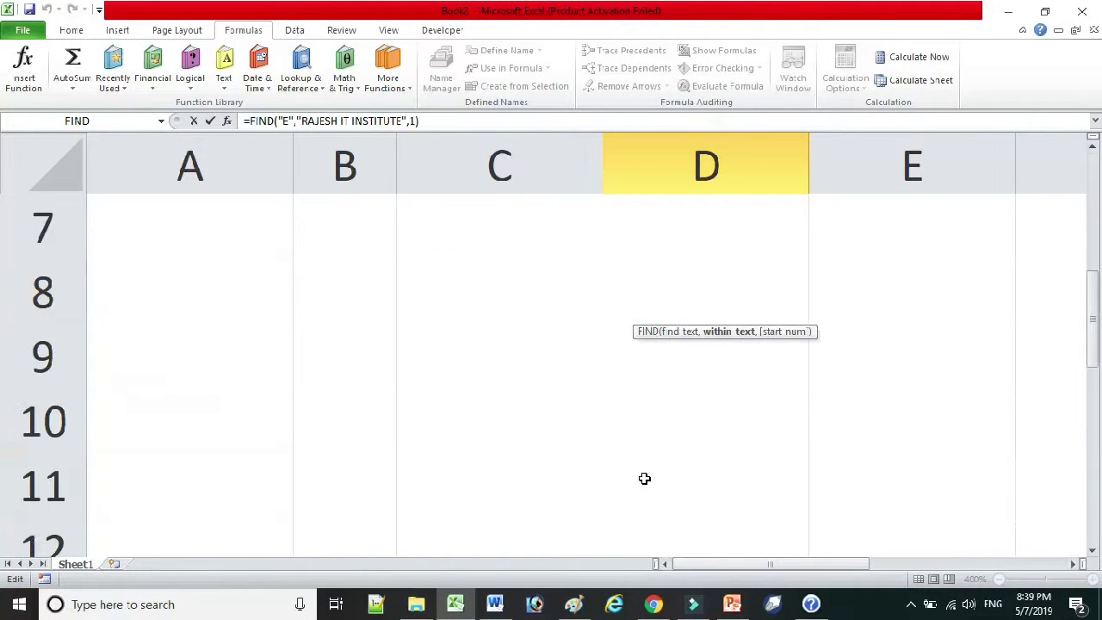
pyautogui.scroll(2, 731, 489)
pyautogui.scroll(-1, 731, 489)
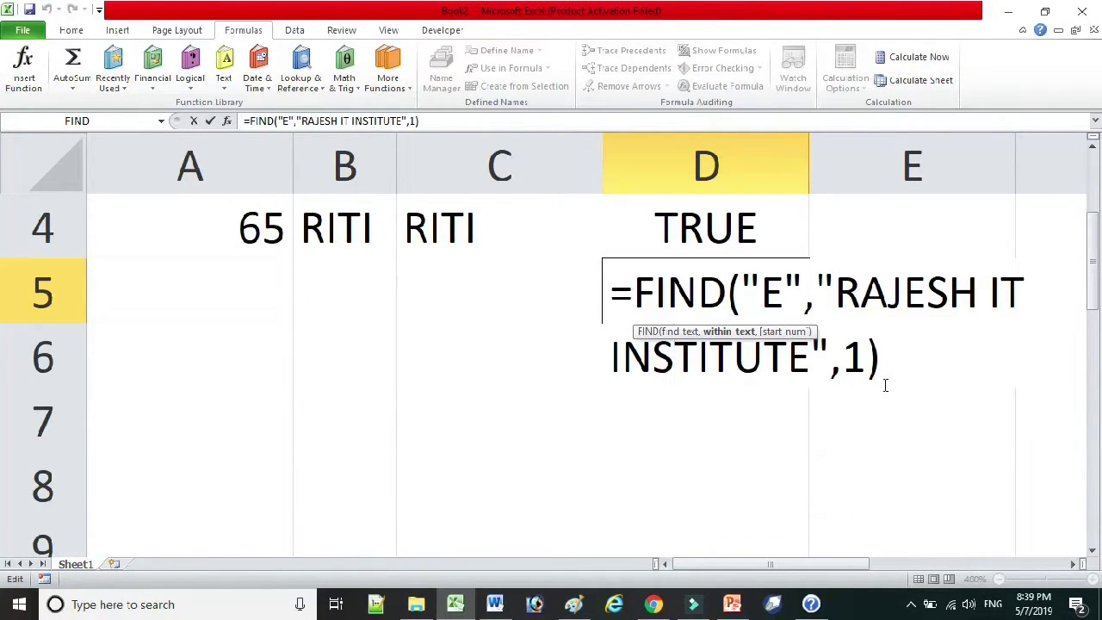
pyautogui.click(784, 297)
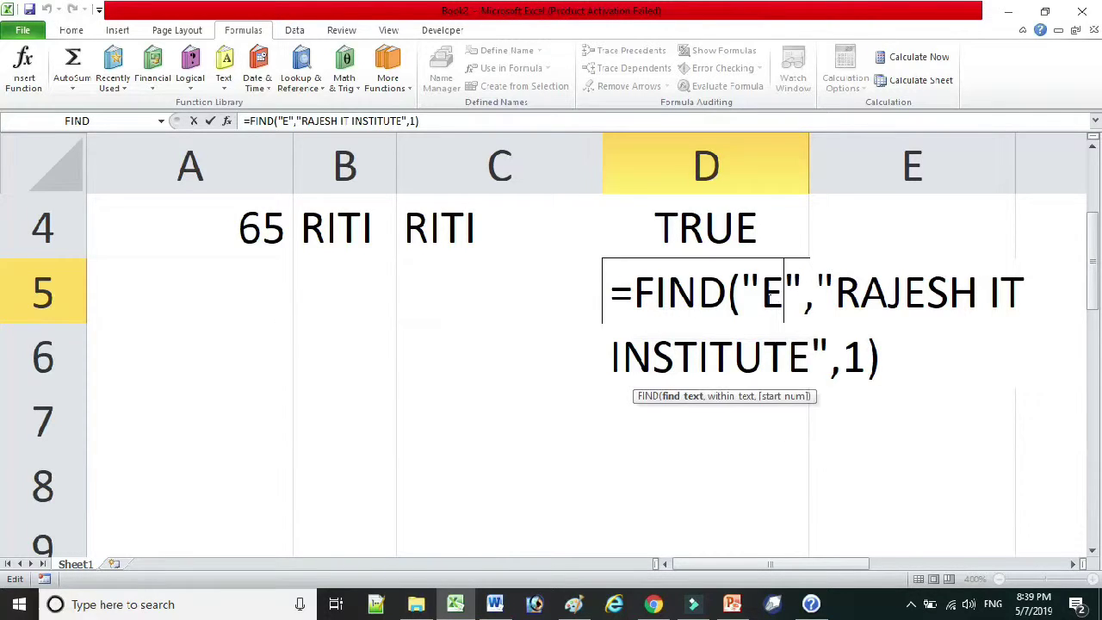
pyautogui.click(663, 431)
pyautogui.click(224, 69)
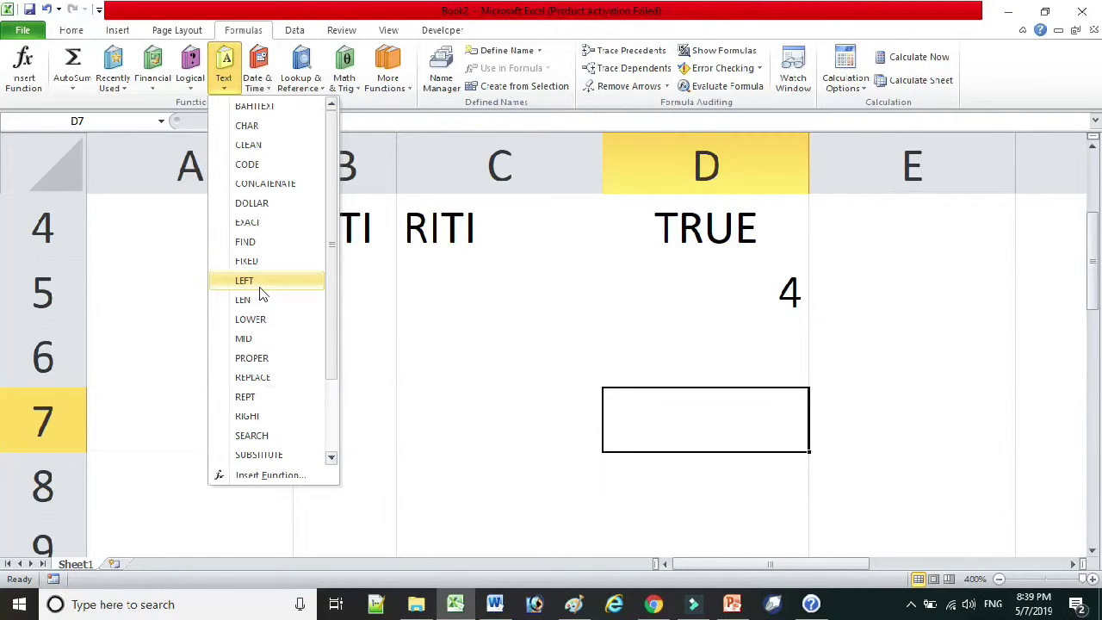
# Insert =LEFT("RITI",2) in D7, returning RI
pyautogui.click(245, 281)
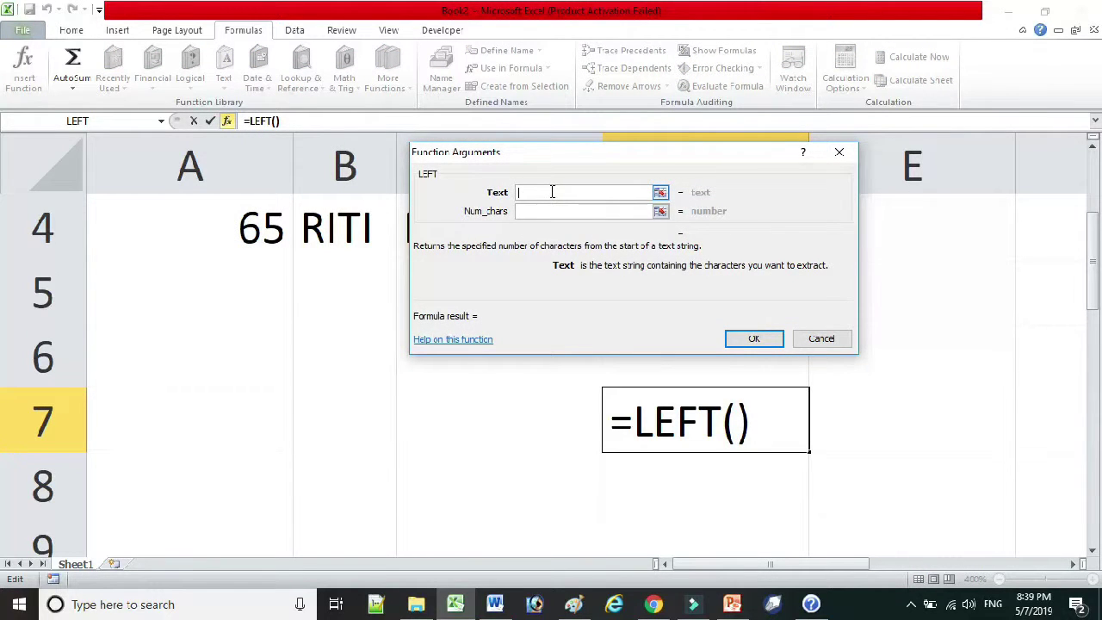
pyautogui.write('RI')
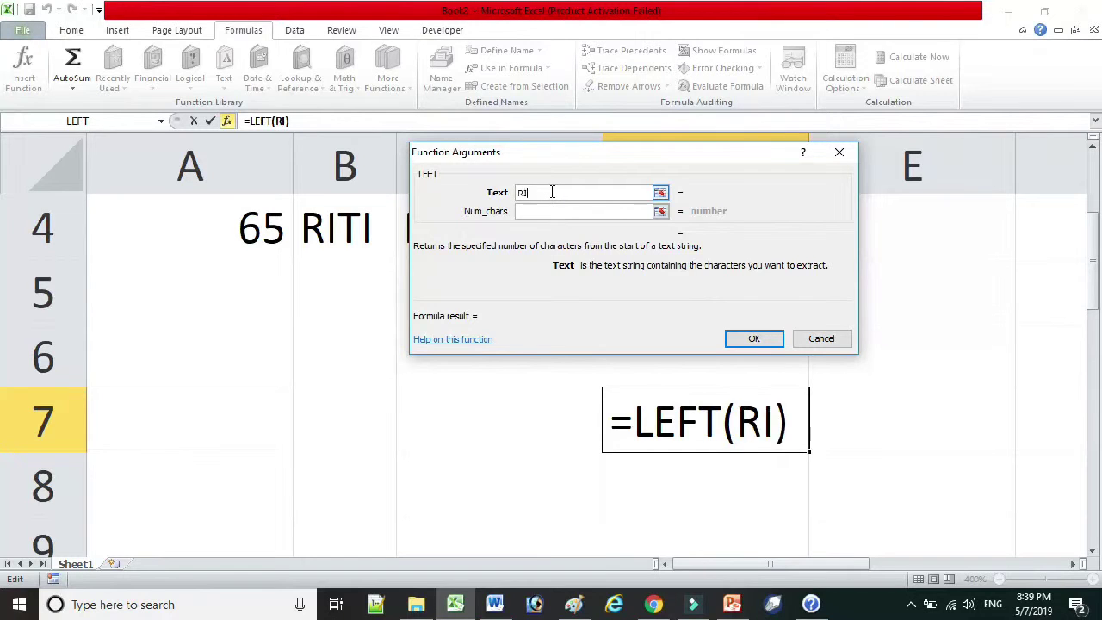
pyautogui.write('TI')
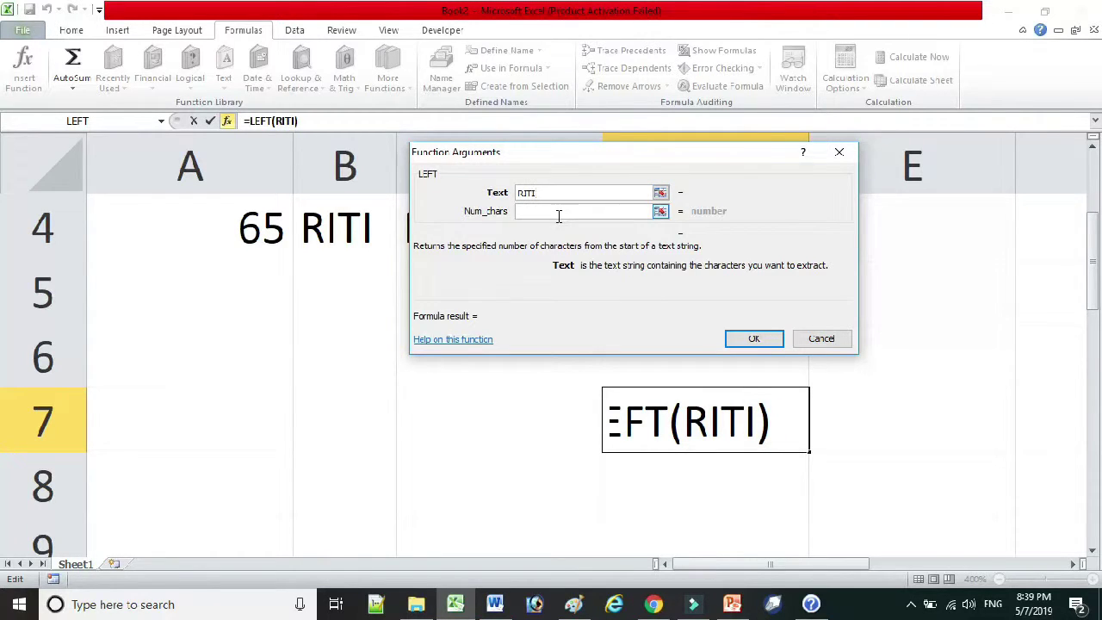
pyautogui.click(535, 210)
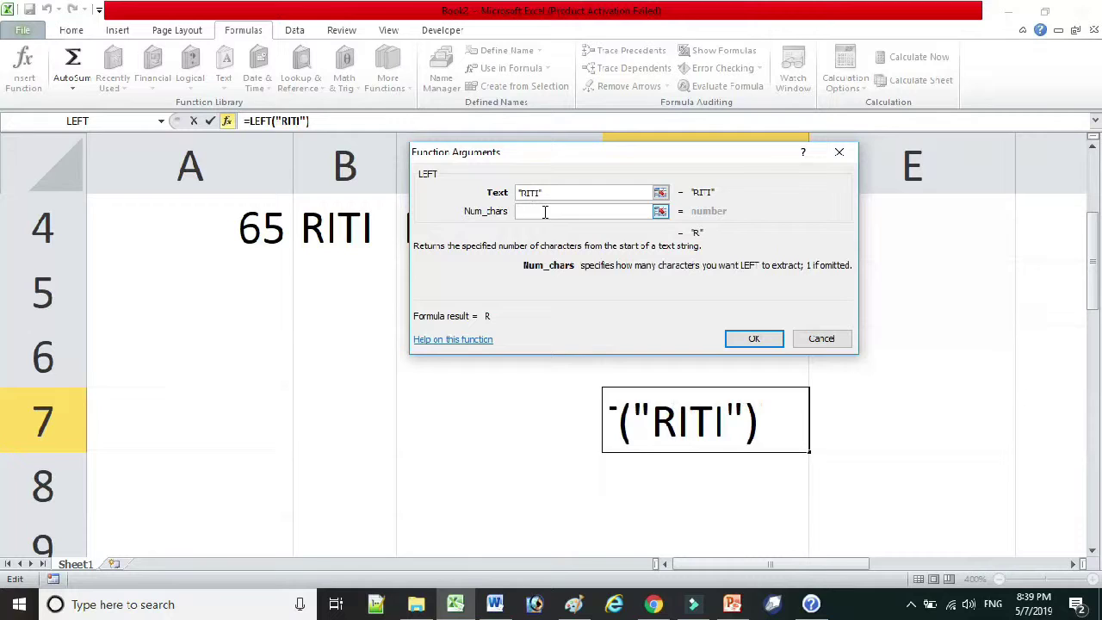
pyautogui.write('2')
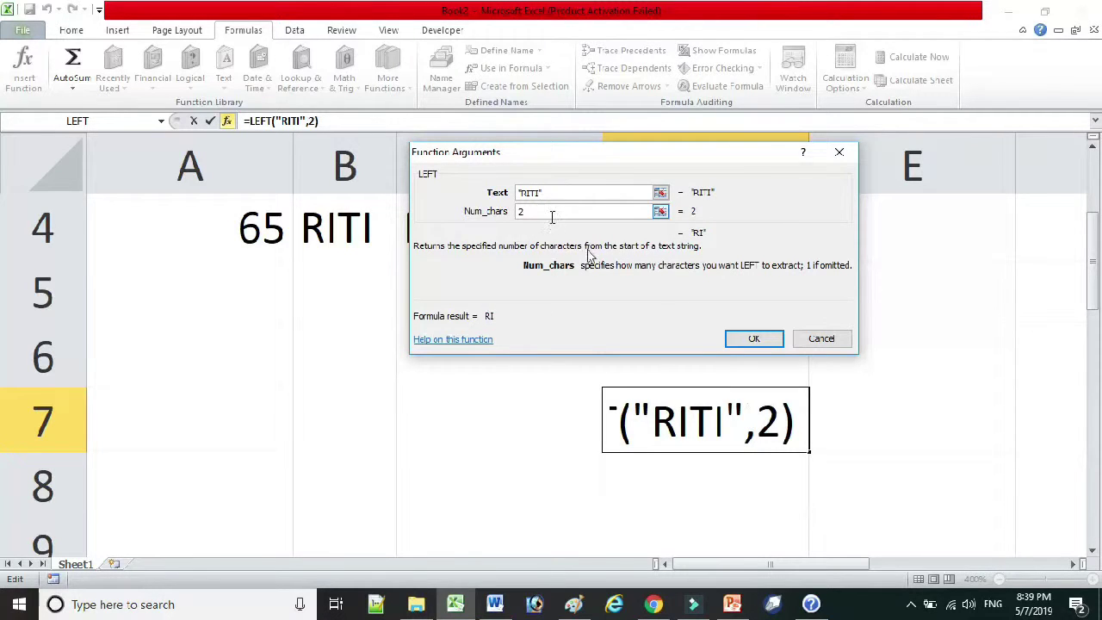
pyautogui.click(743, 339)
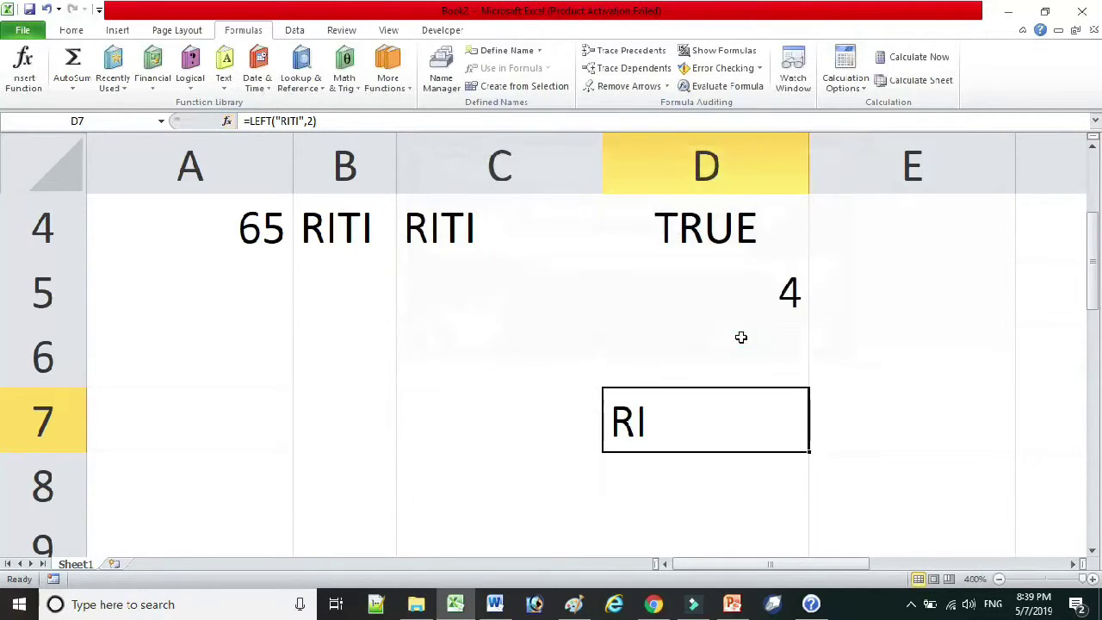
# Change the LEFT character count in D7 to 3 so it shows RIT
pyautogui.doubleClick(663, 423)
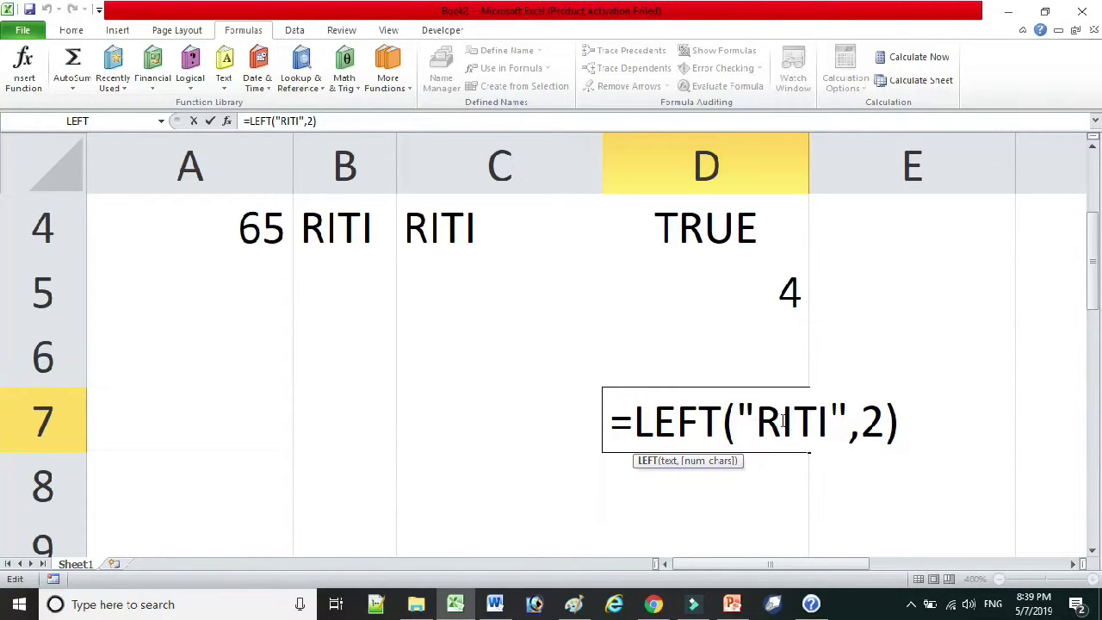
pyautogui.press('Return')
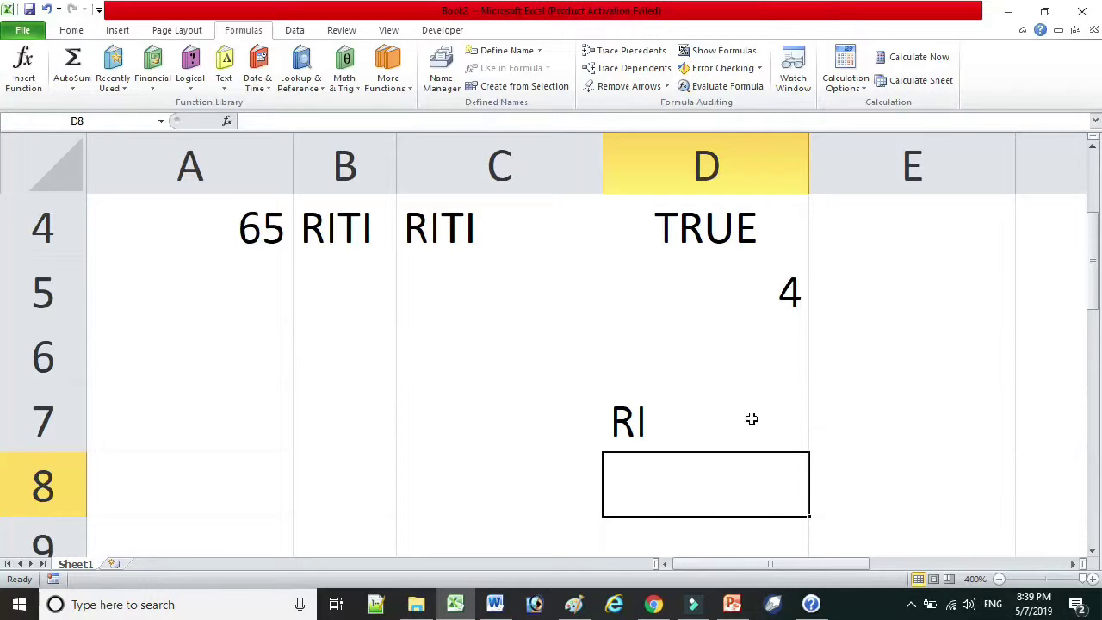
pyautogui.doubleClick(661, 418)
pyautogui.doubleClick(872, 421)
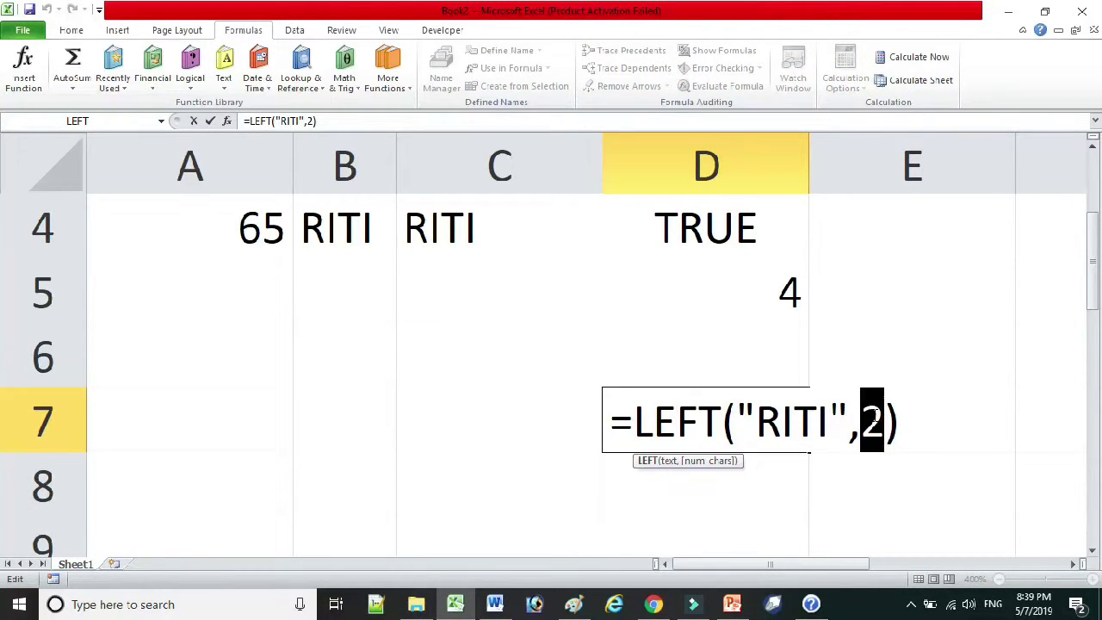
pyautogui.write('3')
pyautogui.press('Return')
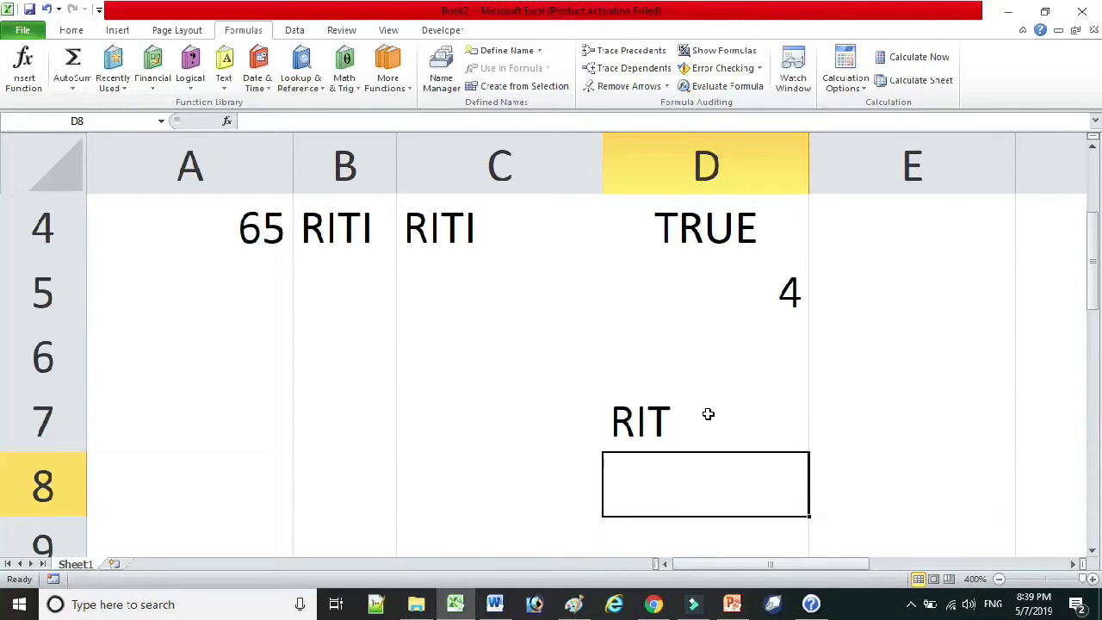
pyautogui.click(708, 414)
pyautogui.click(504, 357)
pyautogui.click(499, 265)
# Insert =LEN(B4) in C5 from the Text functions list, returning 4 for RITI
pyautogui.click(224, 75)
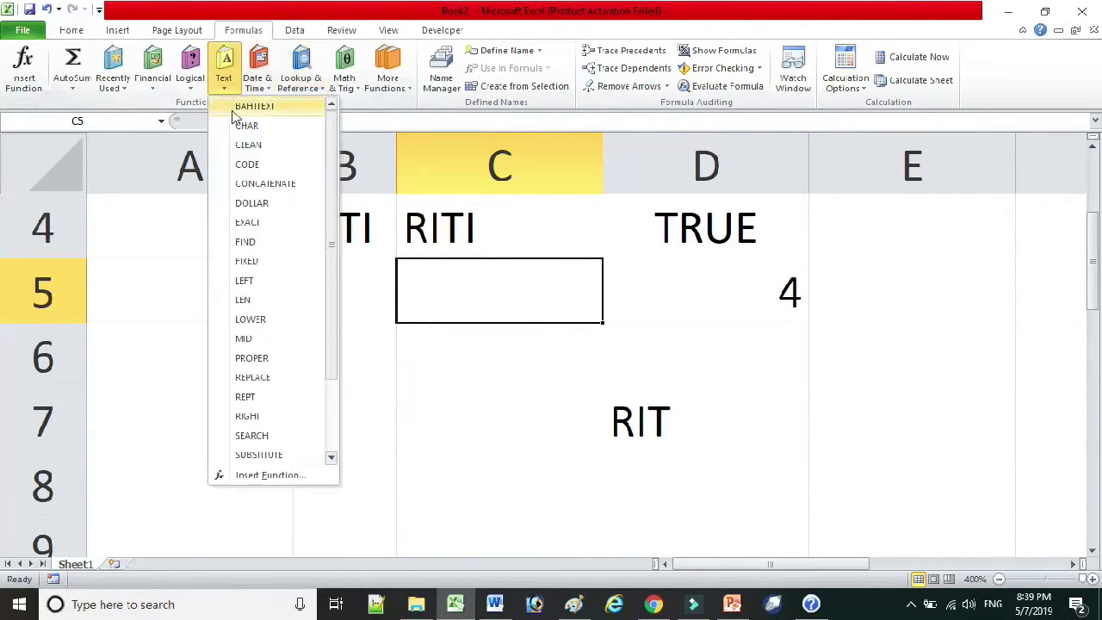
pyautogui.click(249, 300)
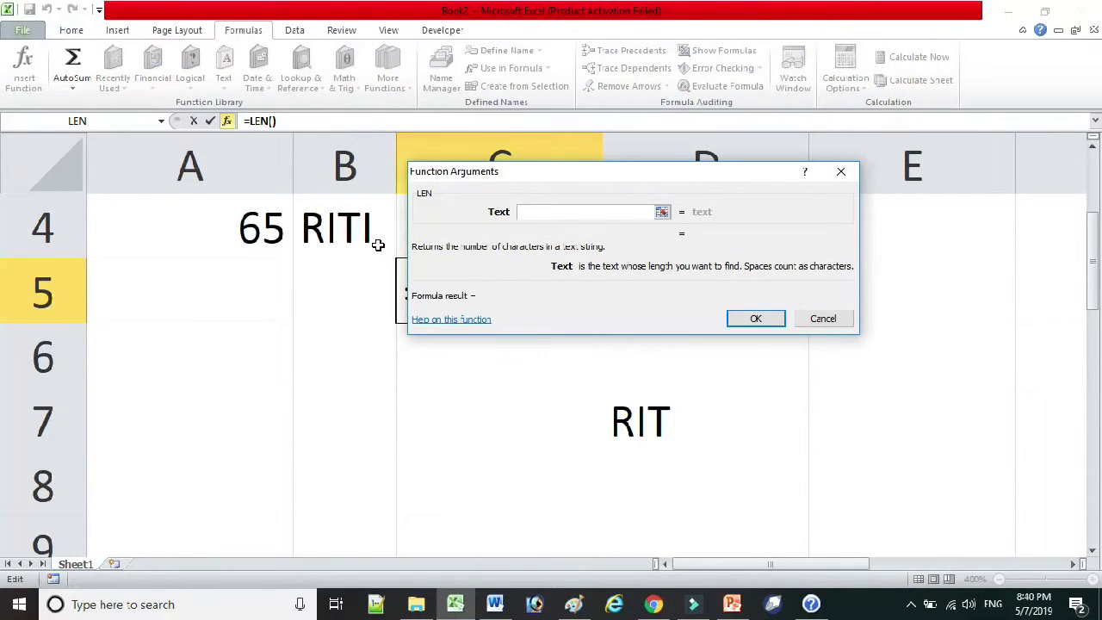
pyautogui.click(340, 230)
pyautogui.click(755, 321)
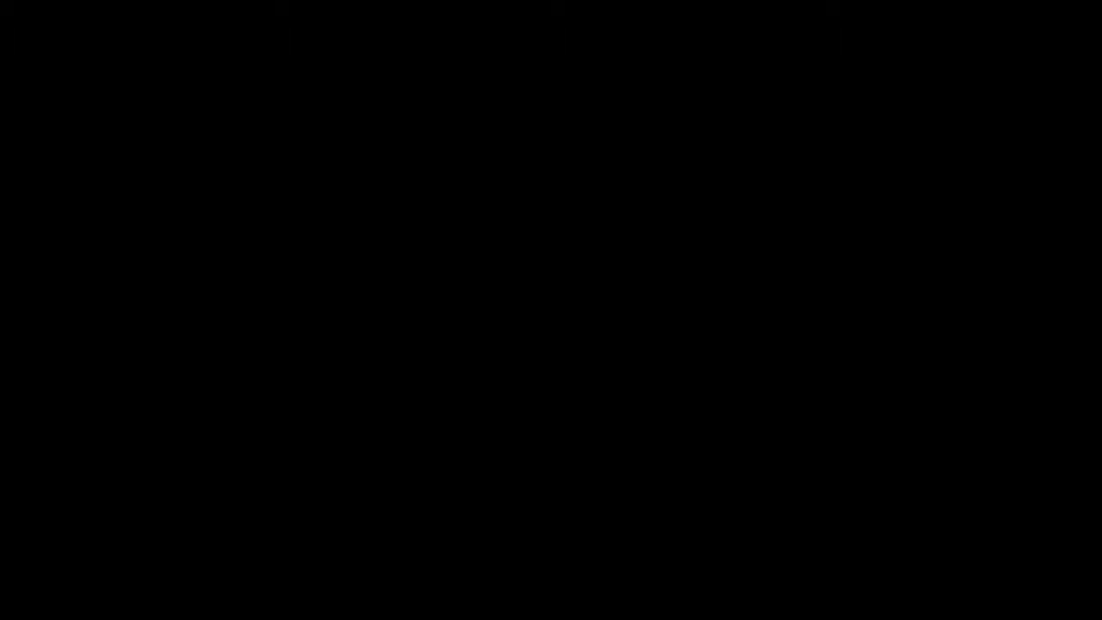
# Scroll the r-iti.com page down to the welcome paragraph and select part of it
pyautogui.scroll(-2, 475, 338)
pyautogui.scroll(-3, 475, 339)
pyautogui.scroll(-2, 475, 339)
pyautogui.scroll(-5, 475, 338)
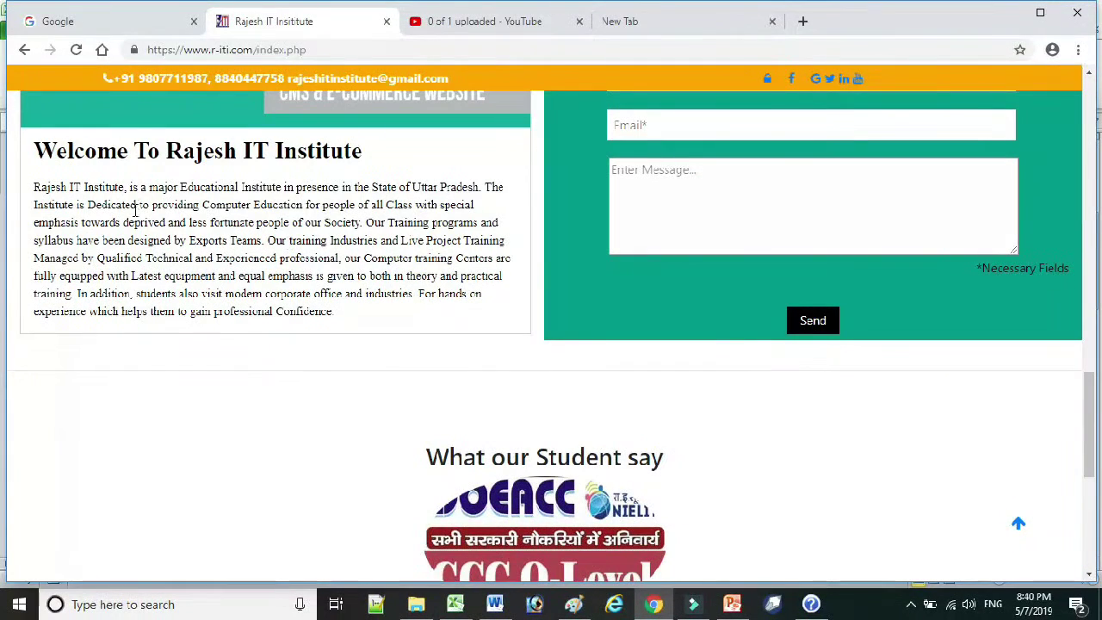
pyautogui.moveTo(131, 204); pyautogui.dragTo(216, 243)
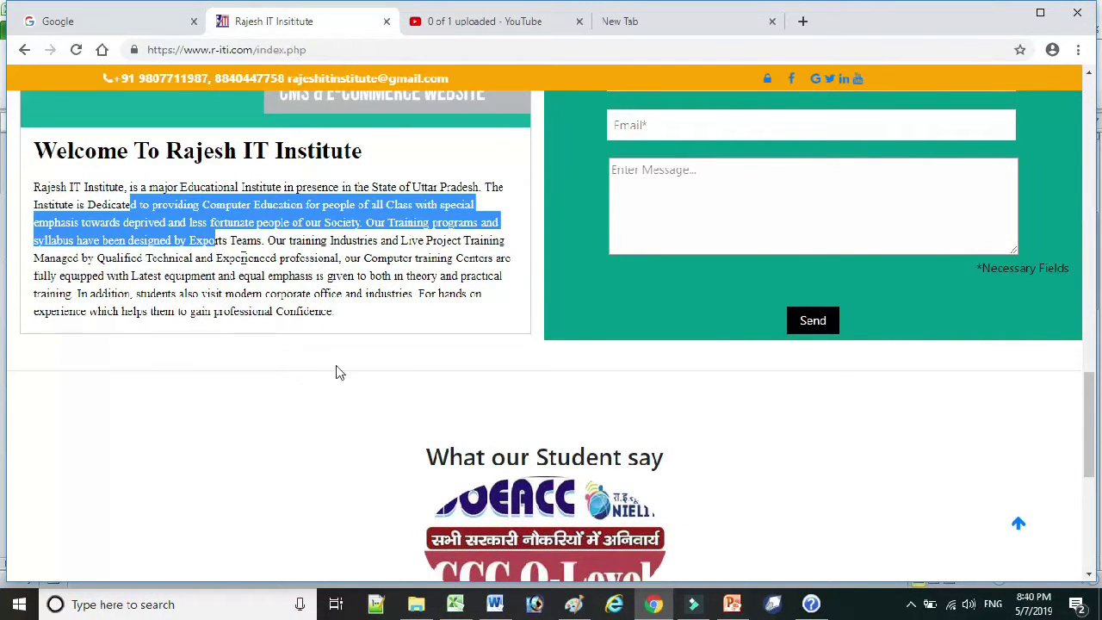
# Paste the copied welcome text into cell A6 of the Excel workbook
pyautogui.click(454, 604)
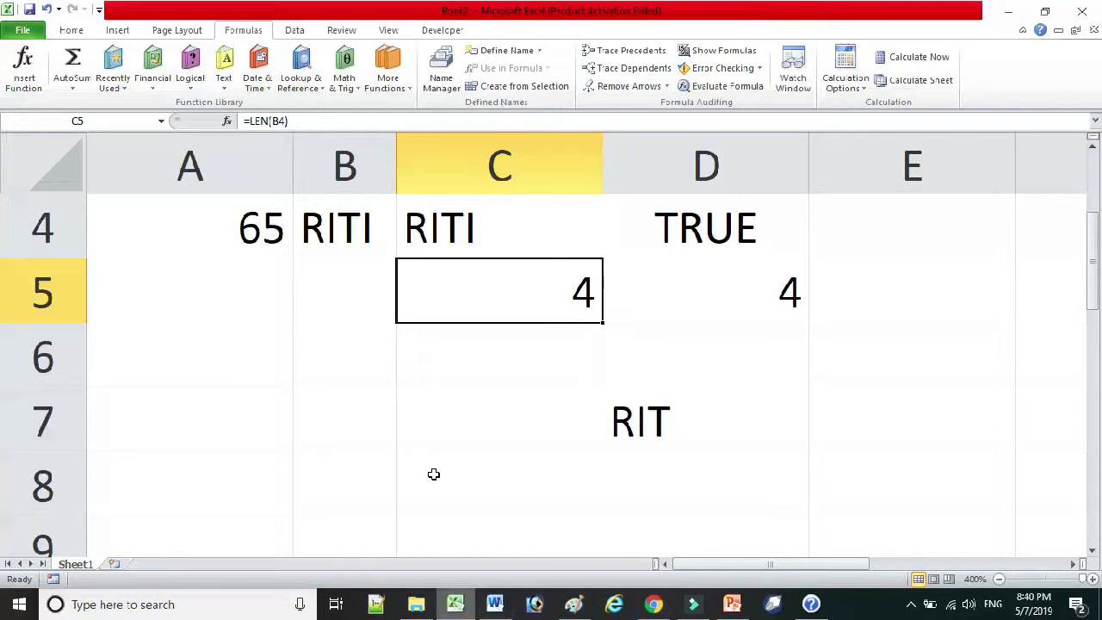
pyautogui.click(201, 351)
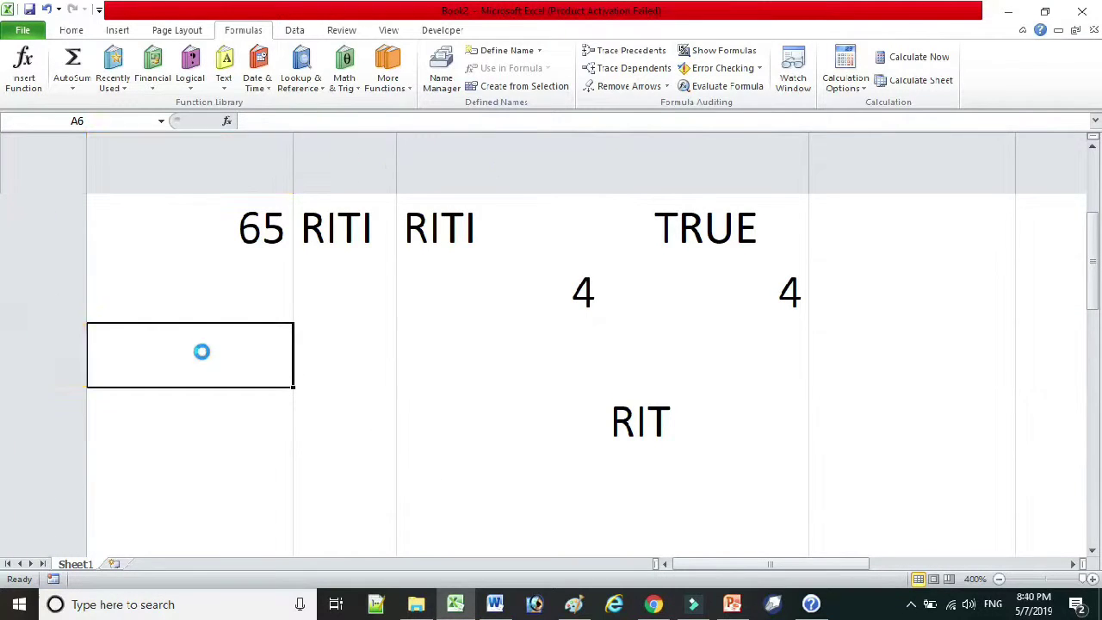
pyautogui.hotkey('ctrl', 'v')
# Change C5's formula to =LEN(A6), which now counts 200 characters
pyautogui.click(524, 298)
pyautogui.doubleClick(524, 298)
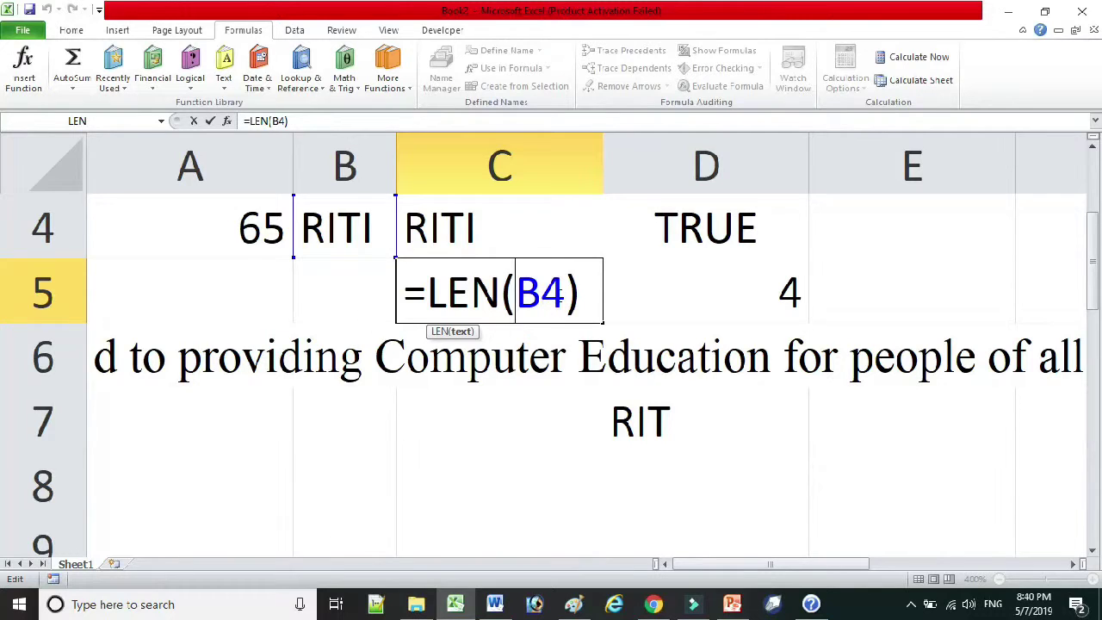
pyautogui.moveTo(565, 293); pyautogui.dragTo(515, 292)
pyautogui.press('BackSpace')
pyautogui.click(271, 353)
pyautogui.press('Return')
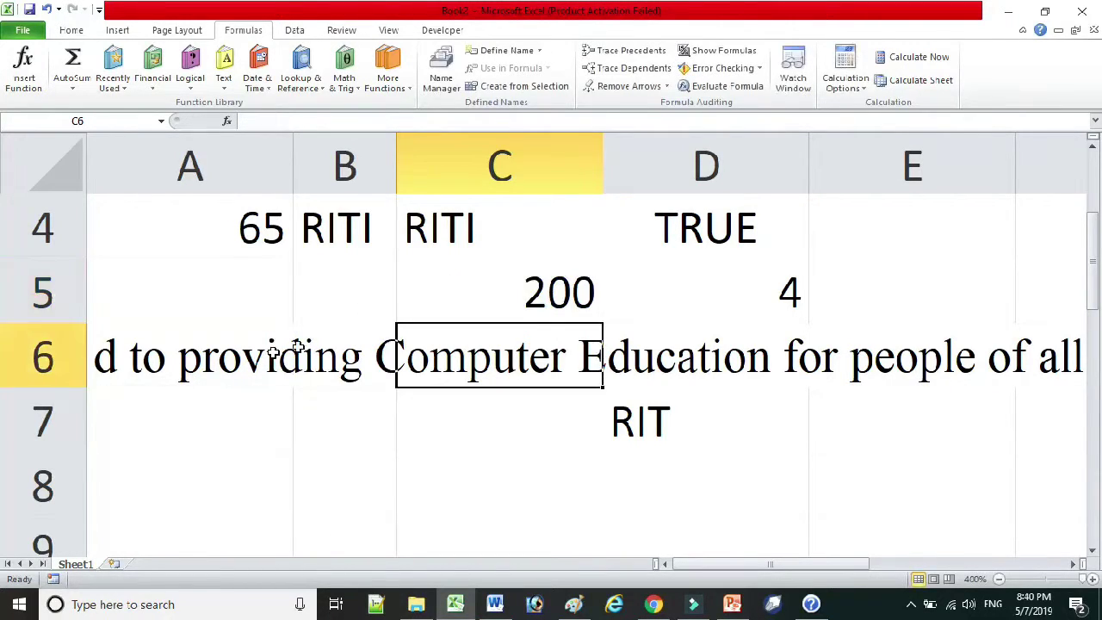
pyautogui.click(506, 294)
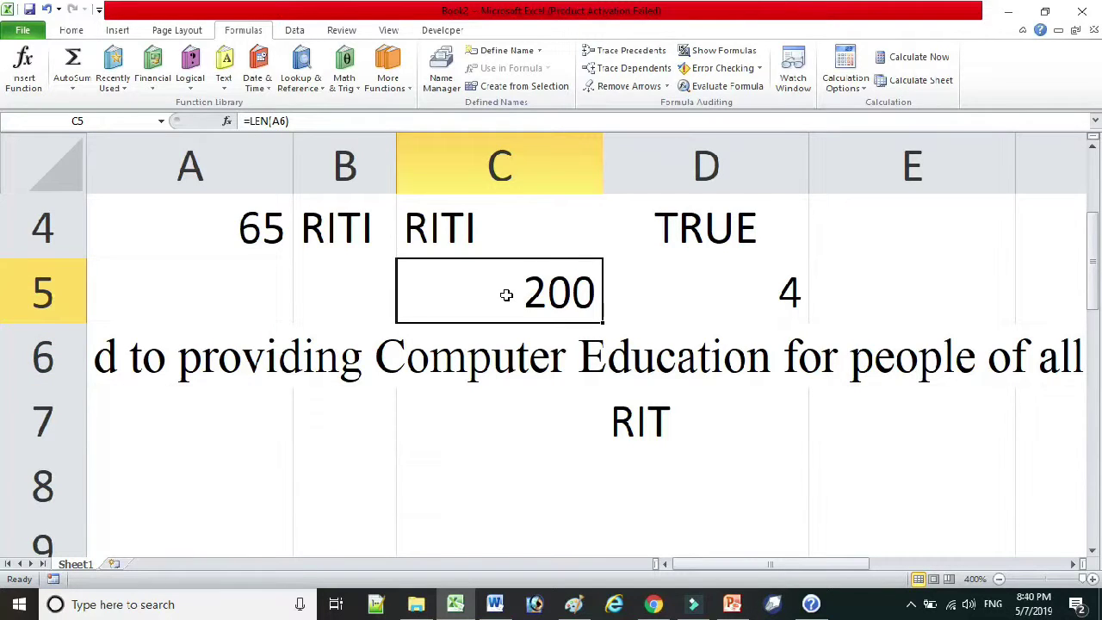
pyautogui.click(224, 82)
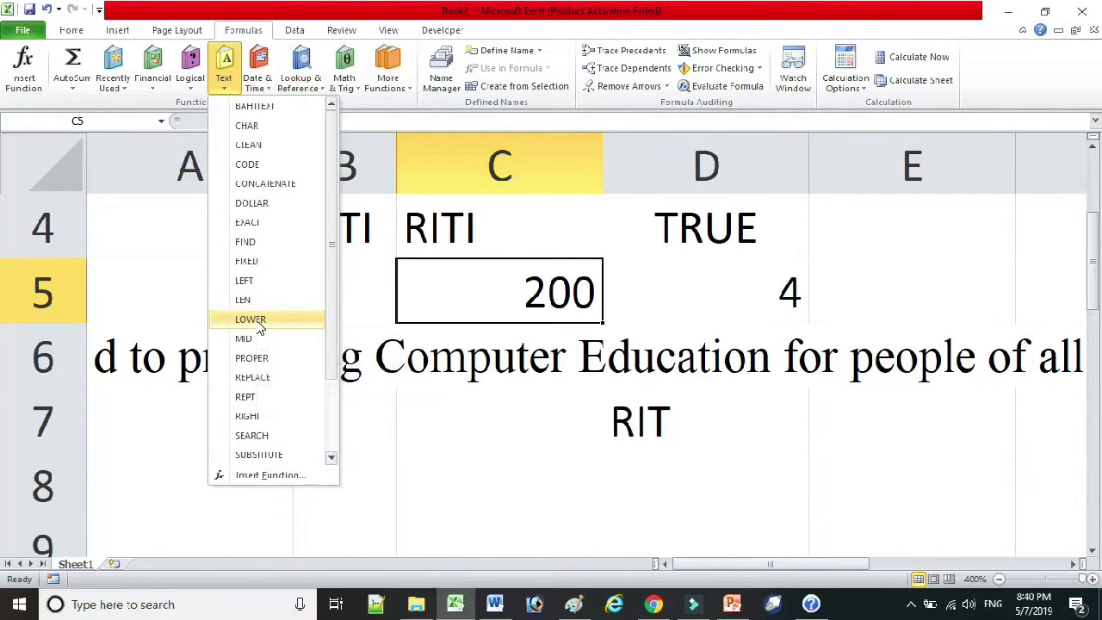
# Enter =LOWER(A6) in A7 to show the pasted paragraph in lowercase
pyautogui.click(184, 406)
pyautogui.click(179, 401)
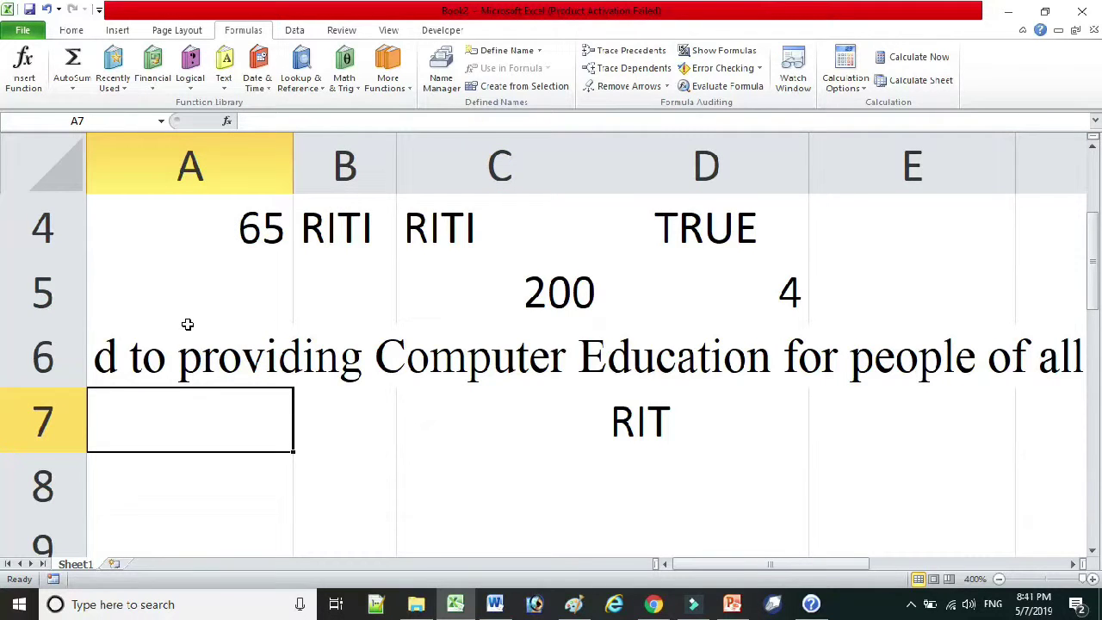
pyautogui.write('=LOO')
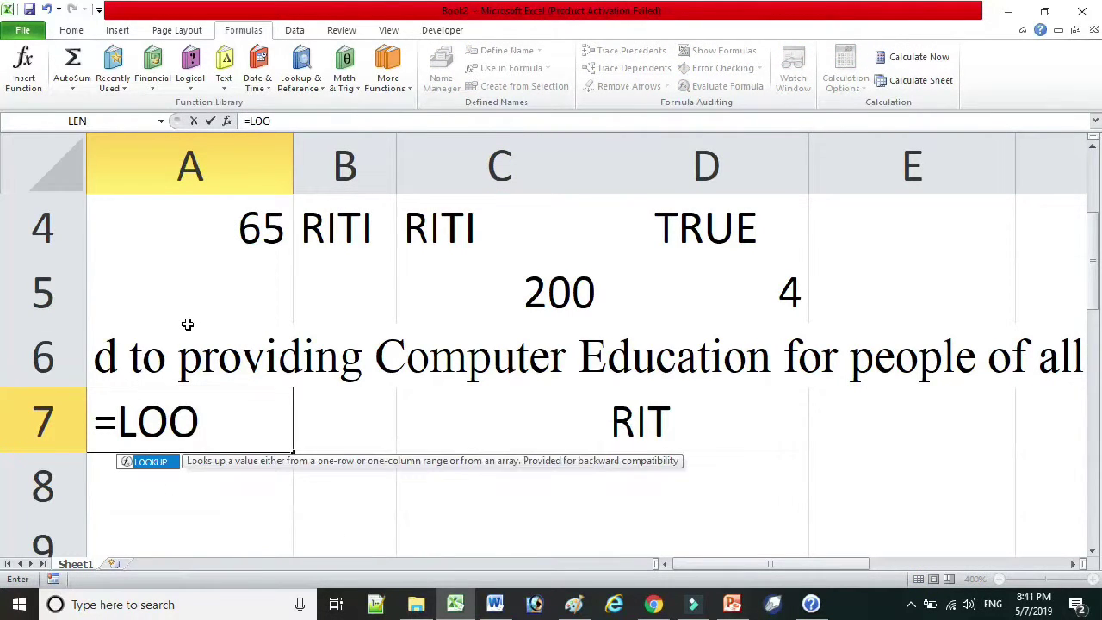
pyautogui.press('BackSpace')
pyautogui.write('W')
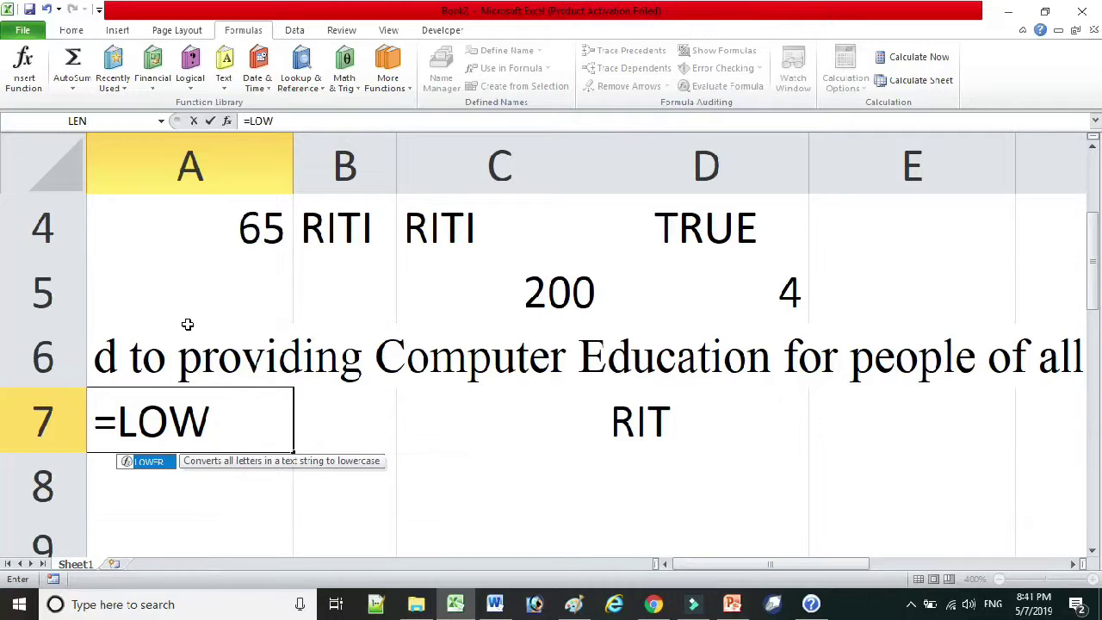
pyautogui.write('ER(')
pyautogui.click(189, 327)
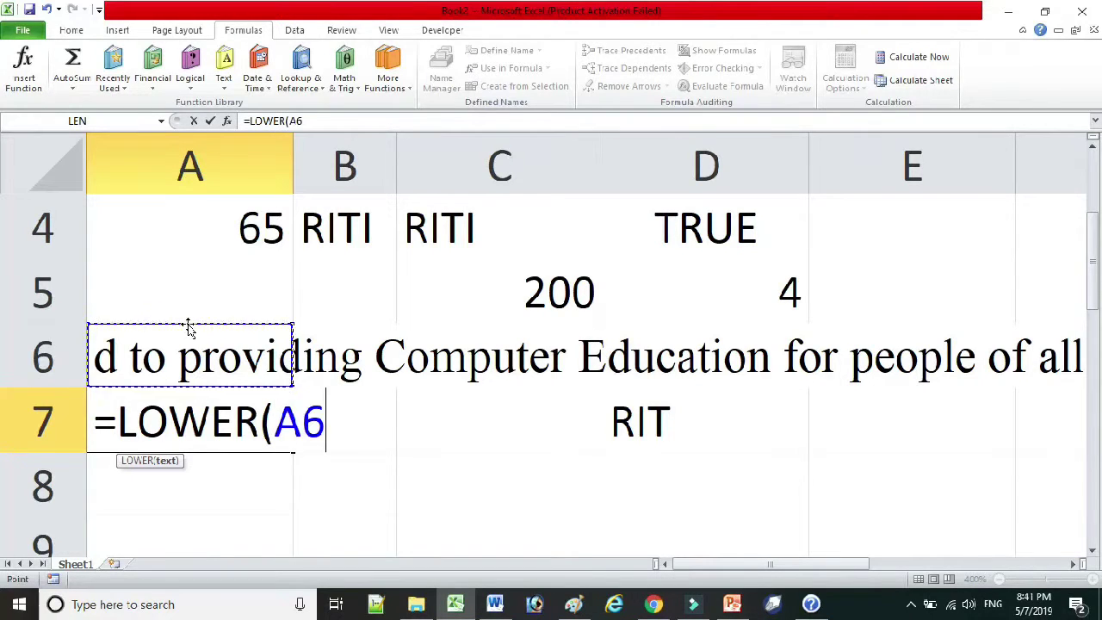
pyautogui.press('Return')
pyautogui.click(179, 405)
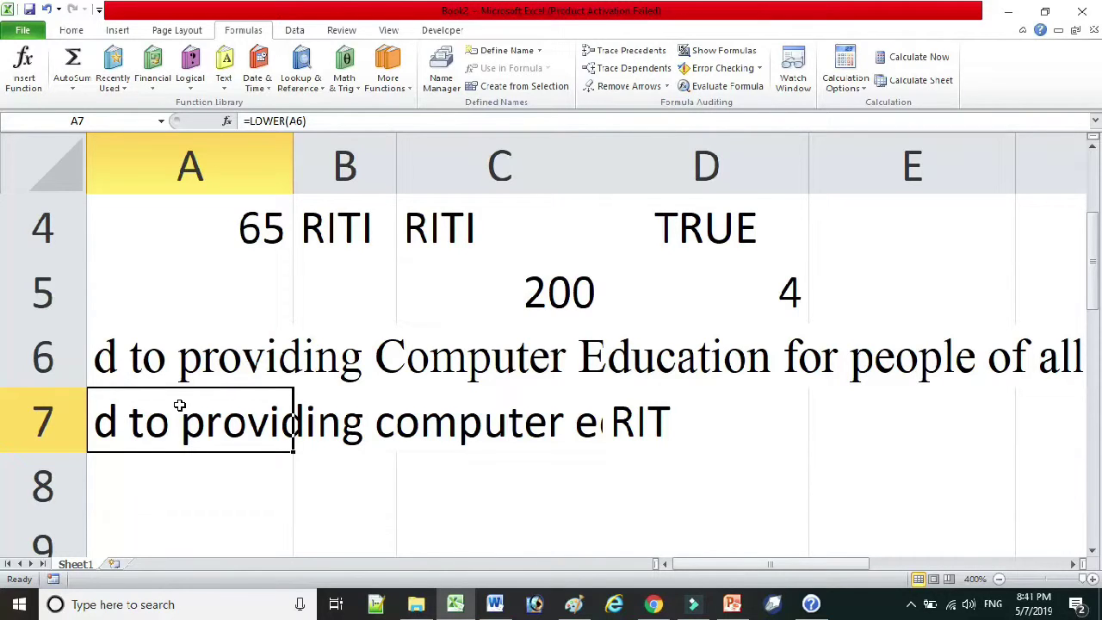
pyautogui.doubleClick(179, 404)
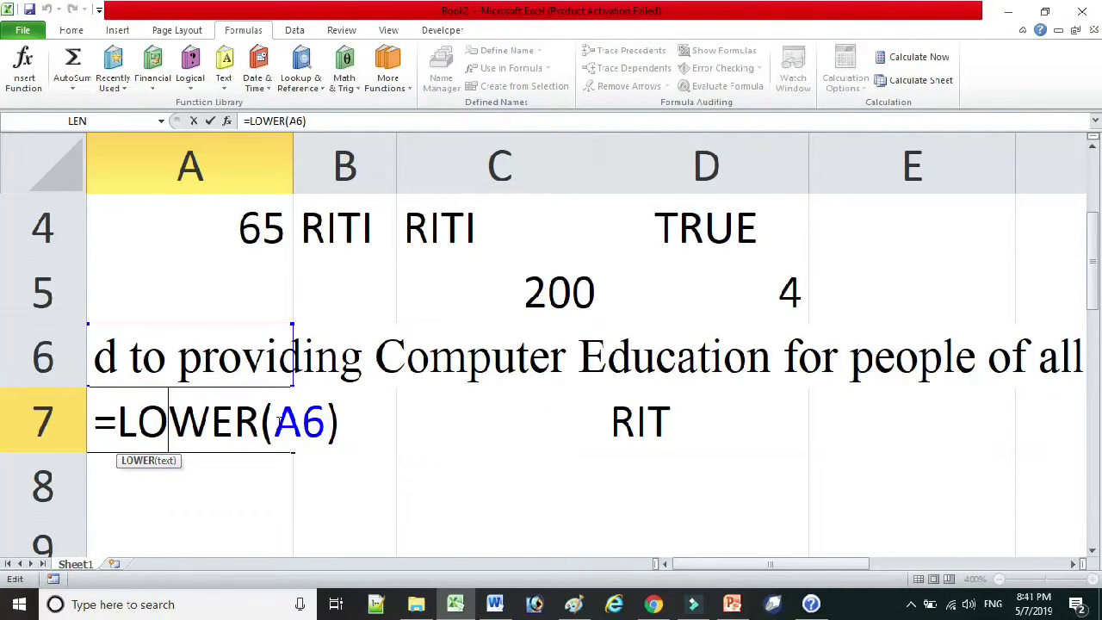
pyautogui.press('Return')
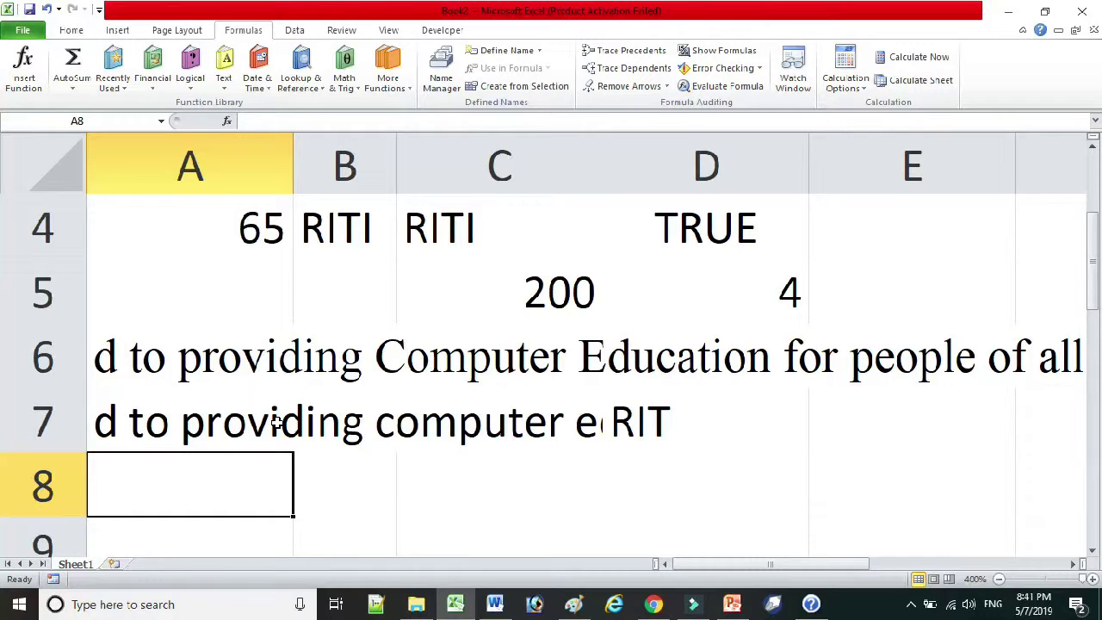
# Replace A7's formula with =UPPER(A6), showing the paragraph in capital letters
pyautogui.click(277, 420)
pyautogui.write('=UP')
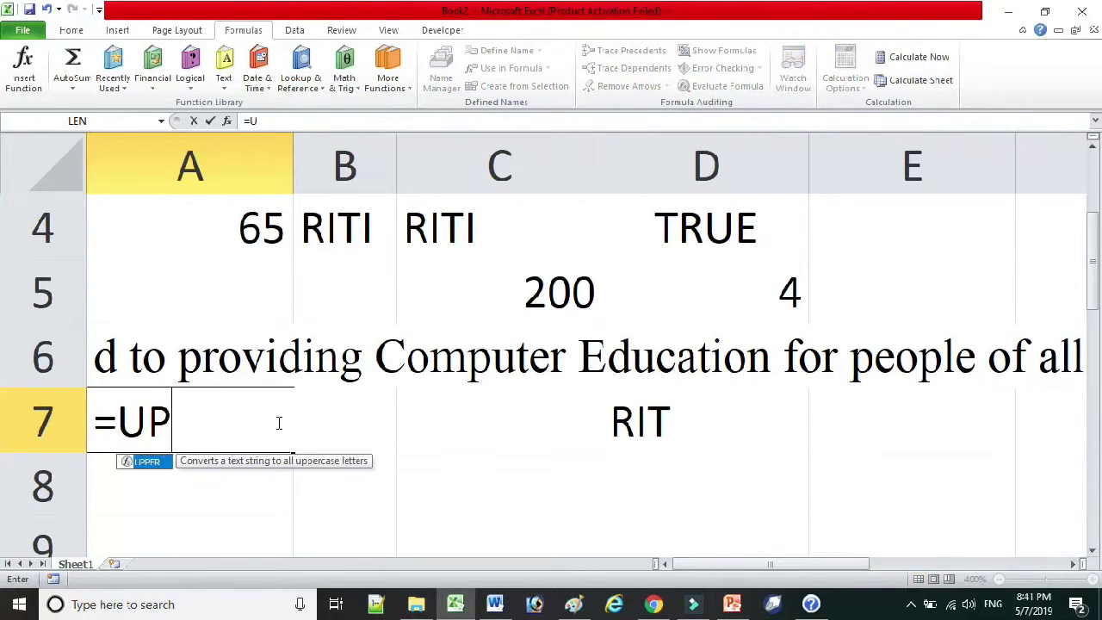
pyautogui.write('PER(')
pyautogui.press('Up')
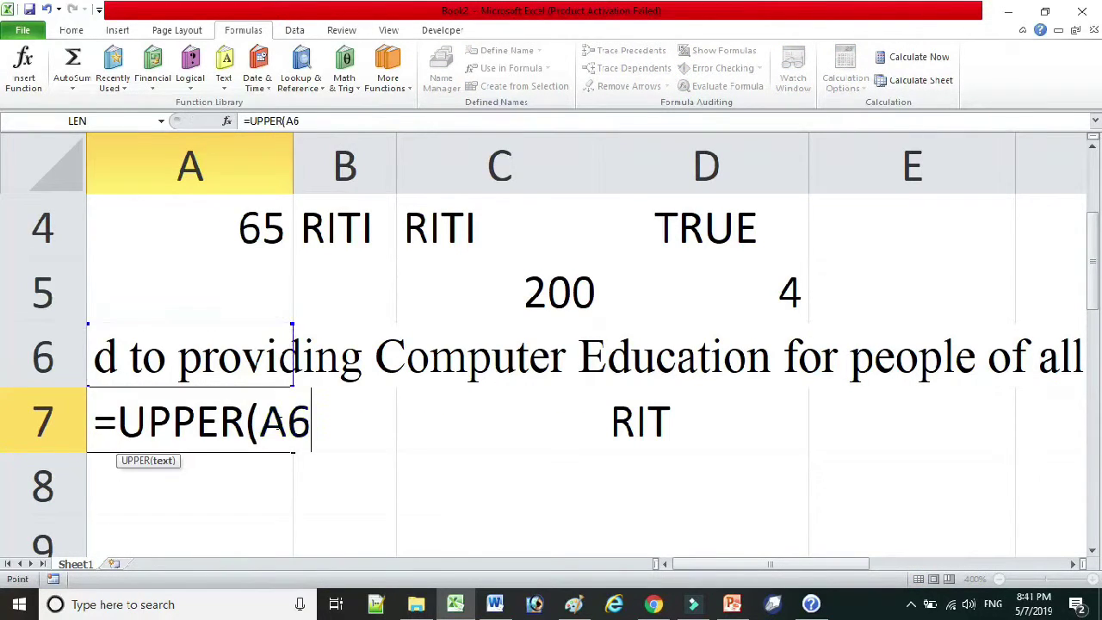
pyautogui.press('Return')
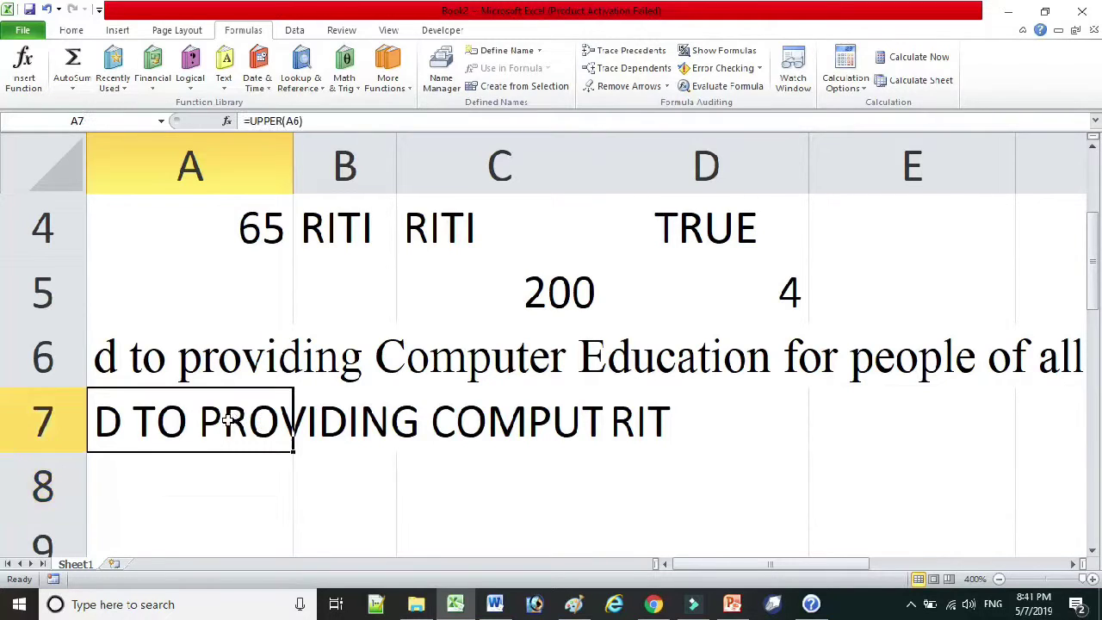
pyautogui.doubleClick(230, 420)
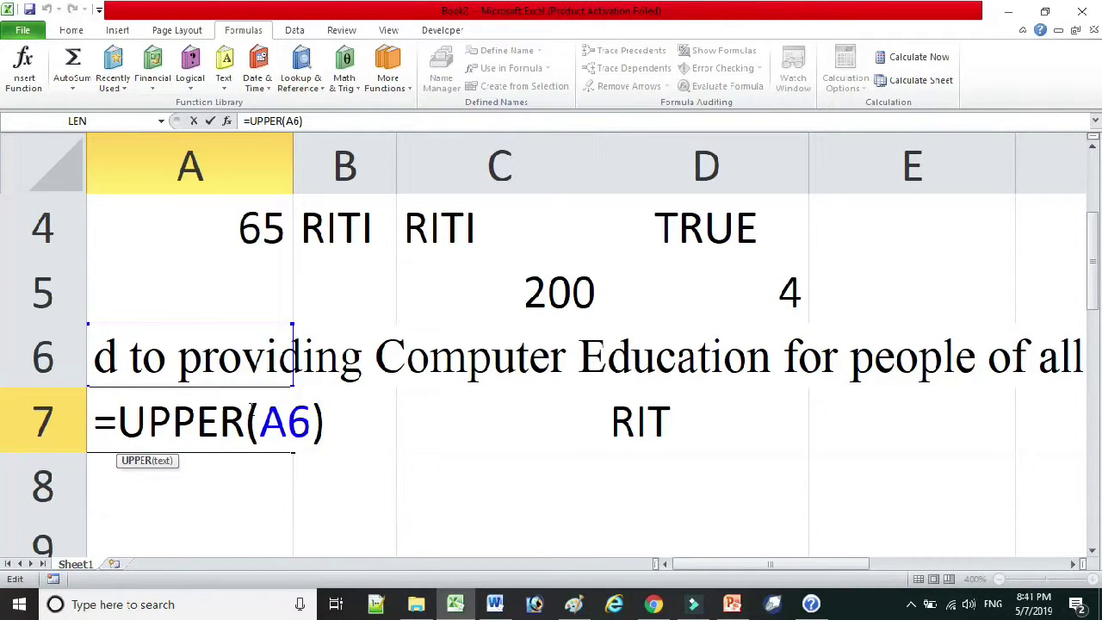
pyautogui.press('Return')
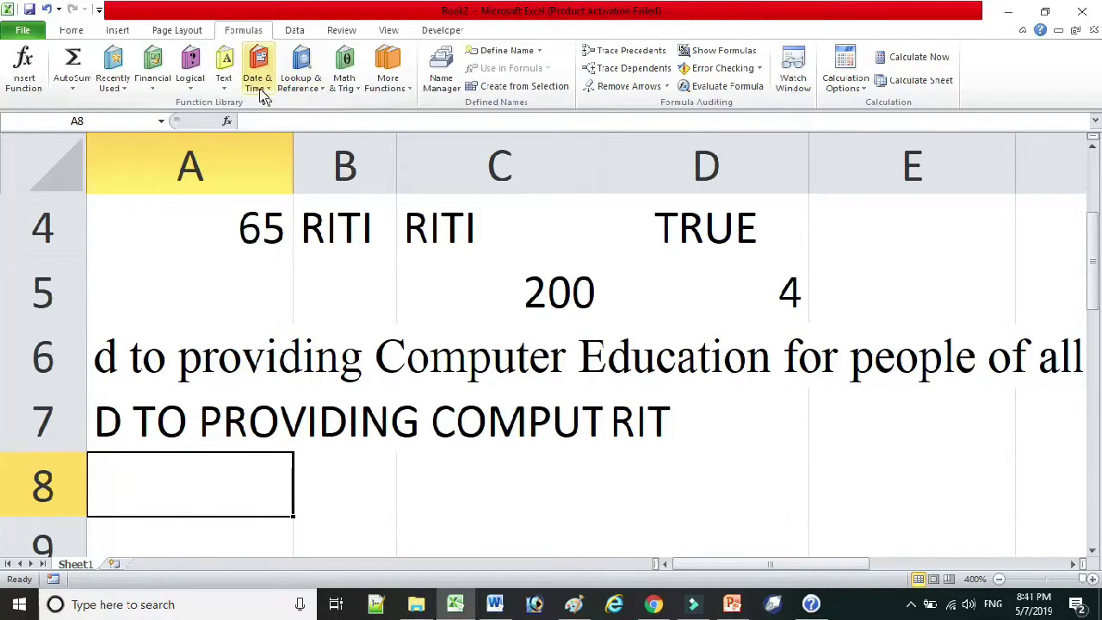
# Insert =MID("RAJESH IT INSTITUTE",2,3) in A8, returning AJE
pyautogui.click(223, 76)
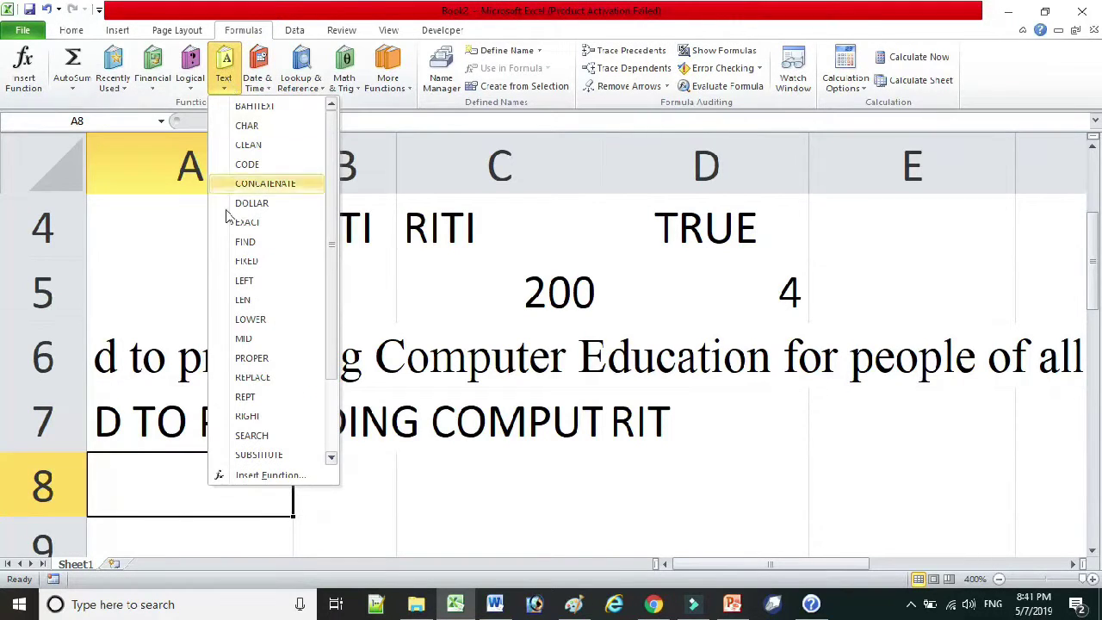
pyautogui.click(265, 340)
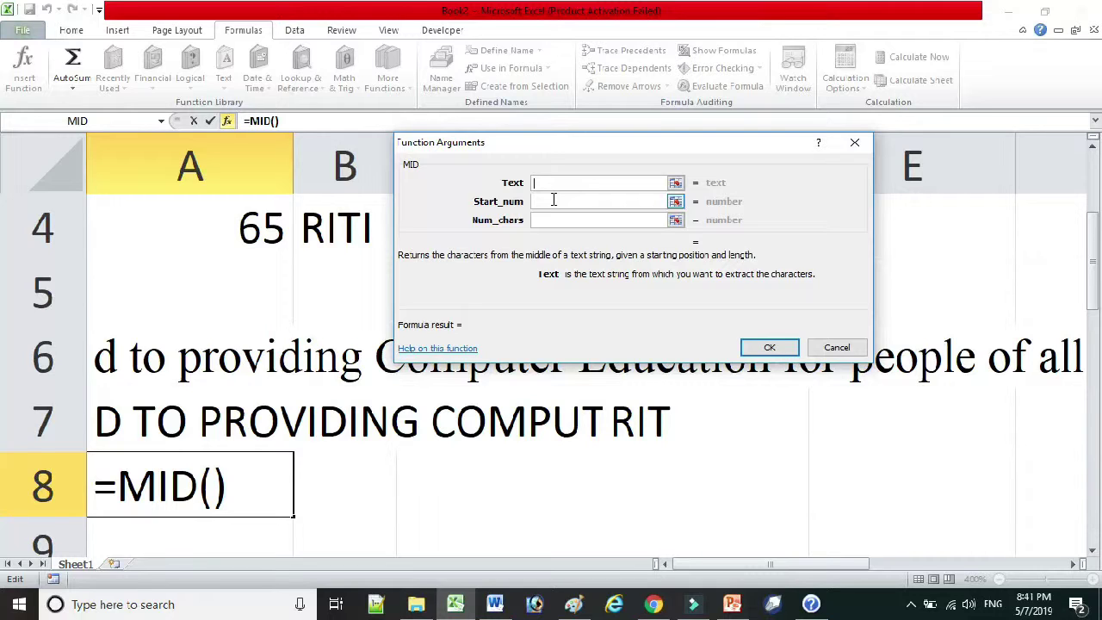
pyautogui.write('R')
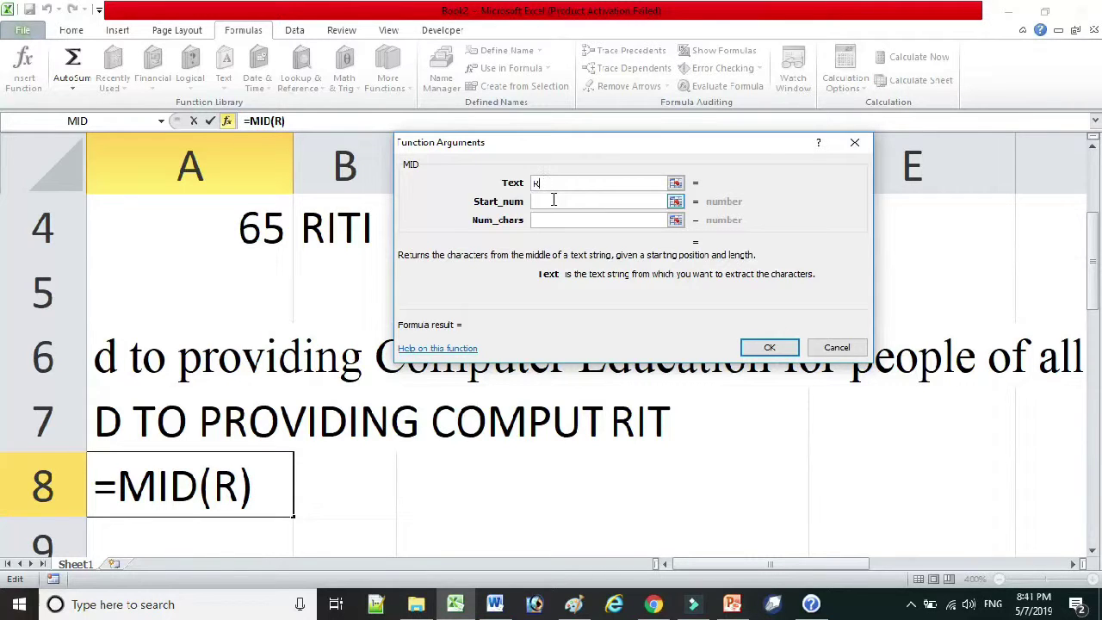
pyautogui.press('BackSpace')
pyautogui.write('RAJESH IT INSTITUTE')
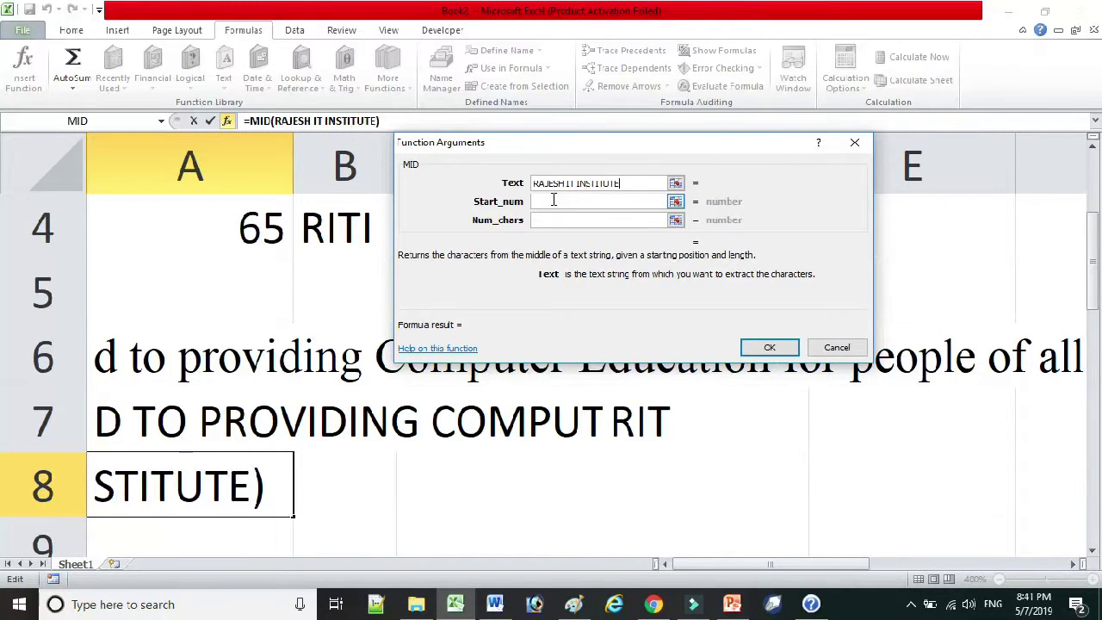
pyautogui.click(554, 200)
pyautogui.write('2')
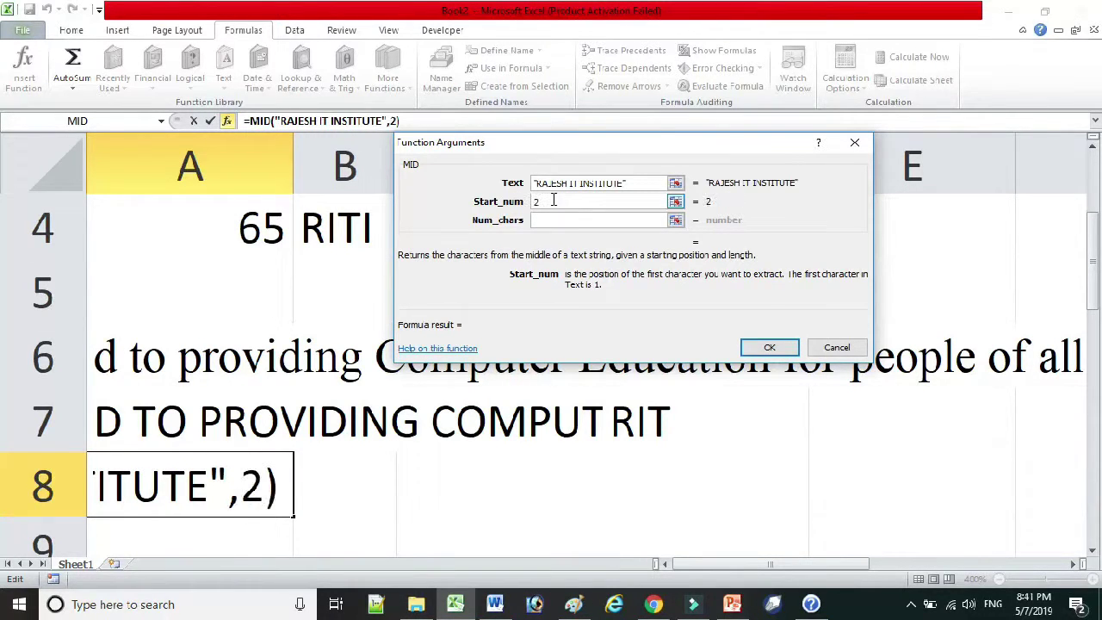
pyautogui.press('Tab')
pyautogui.write('3')
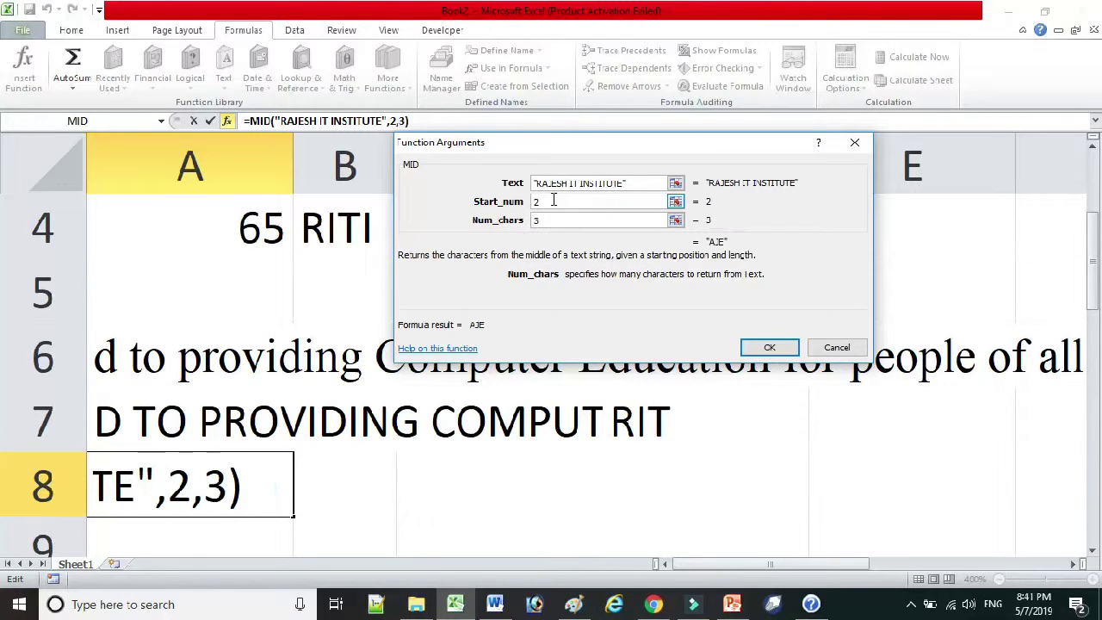
pyautogui.click(769, 347)
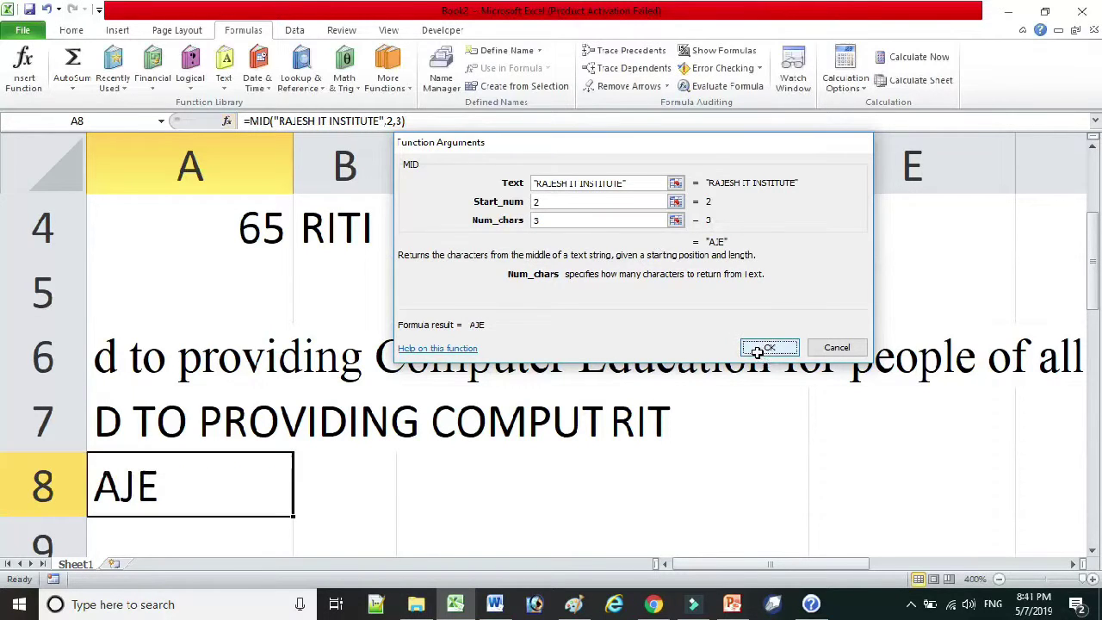
# Review A8's MID formula, highlighting the three characters it extracts
pyautogui.doubleClick(199, 485)
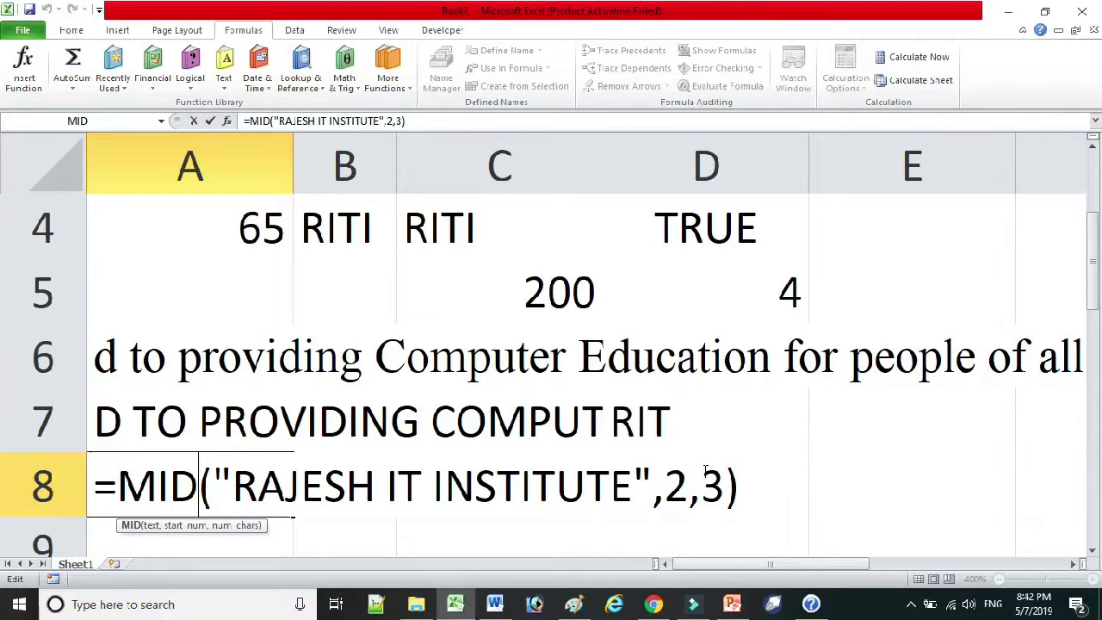
pyautogui.moveTo(258, 486); pyautogui.dragTo(324, 486)
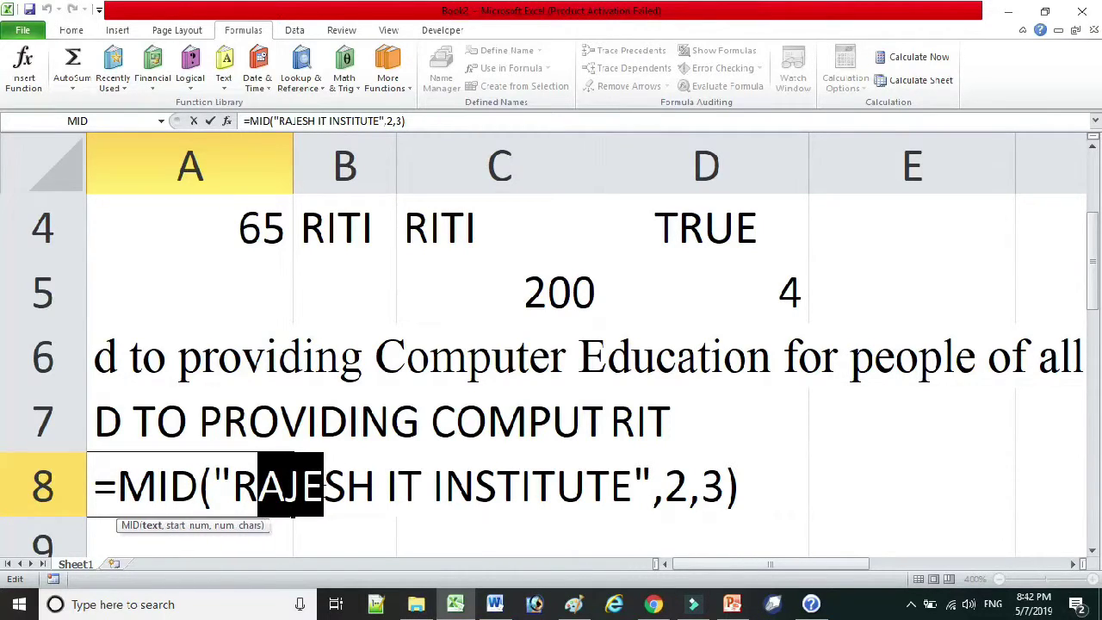
pyautogui.press('Return')
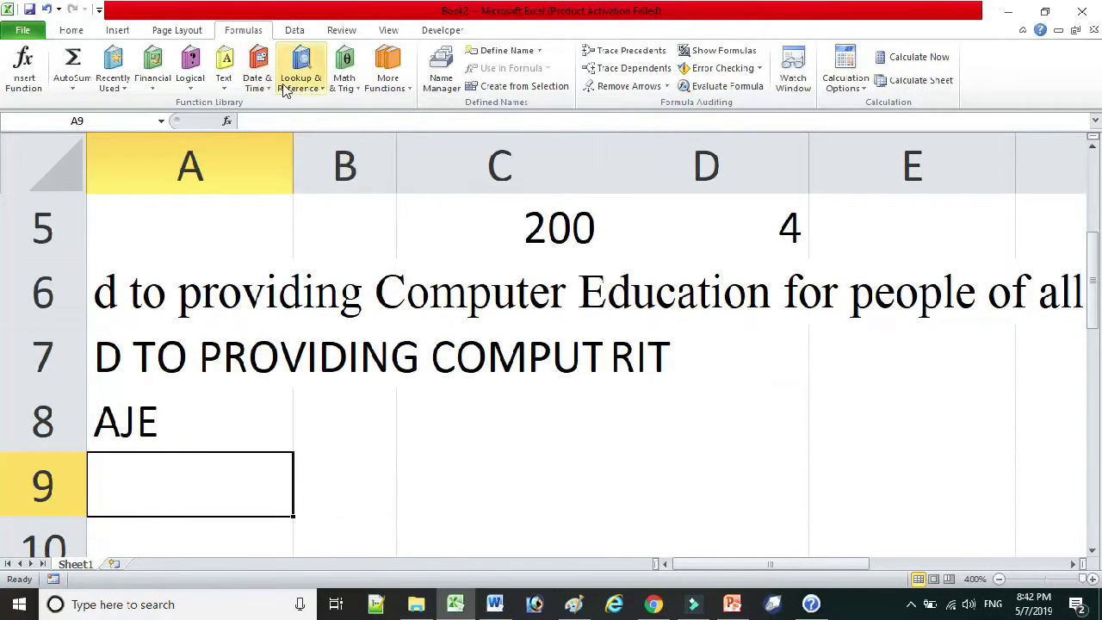
# Enter =PROPER(A6) in A9 to title-case the row 6 sentence
pyautogui.click(224, 76)
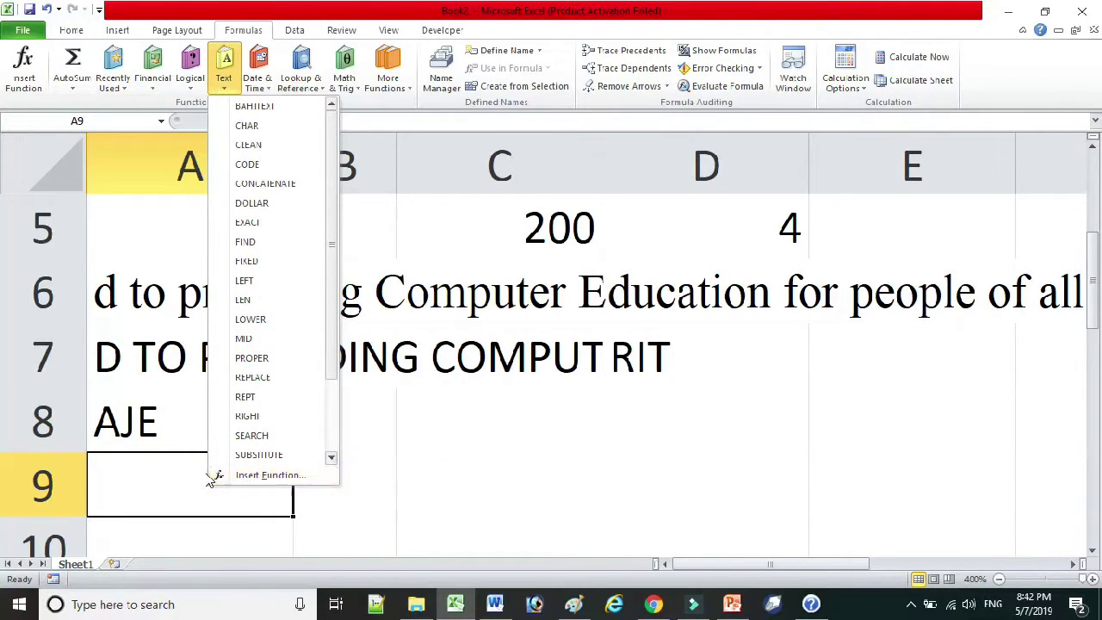
pyautogui.click(167, 479)
pyautogui.write('=')
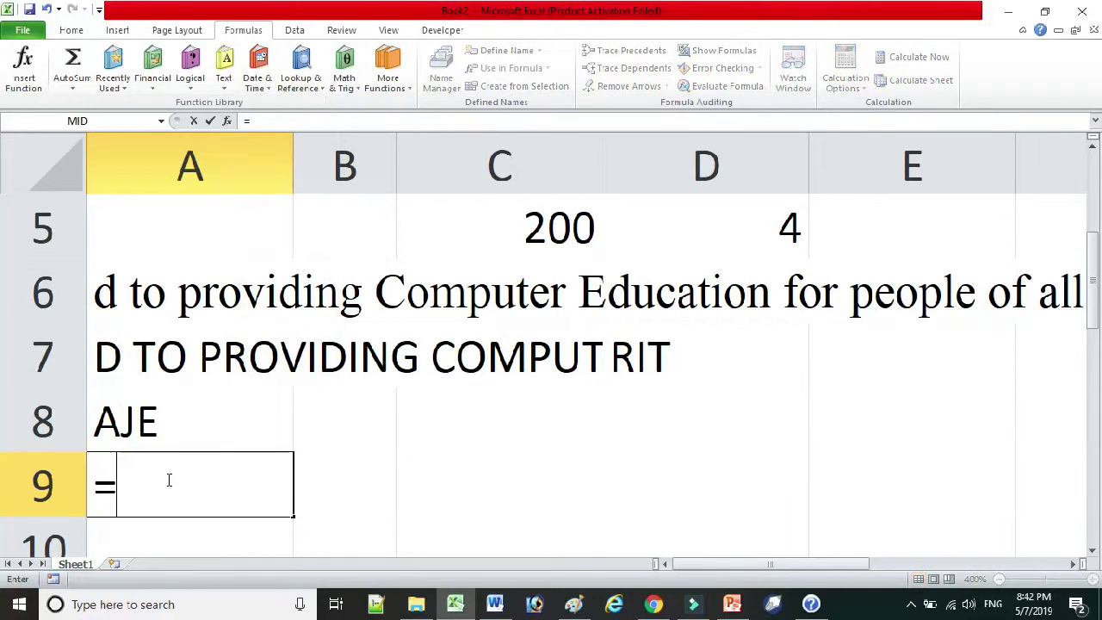
pyautogui.write('PRO')
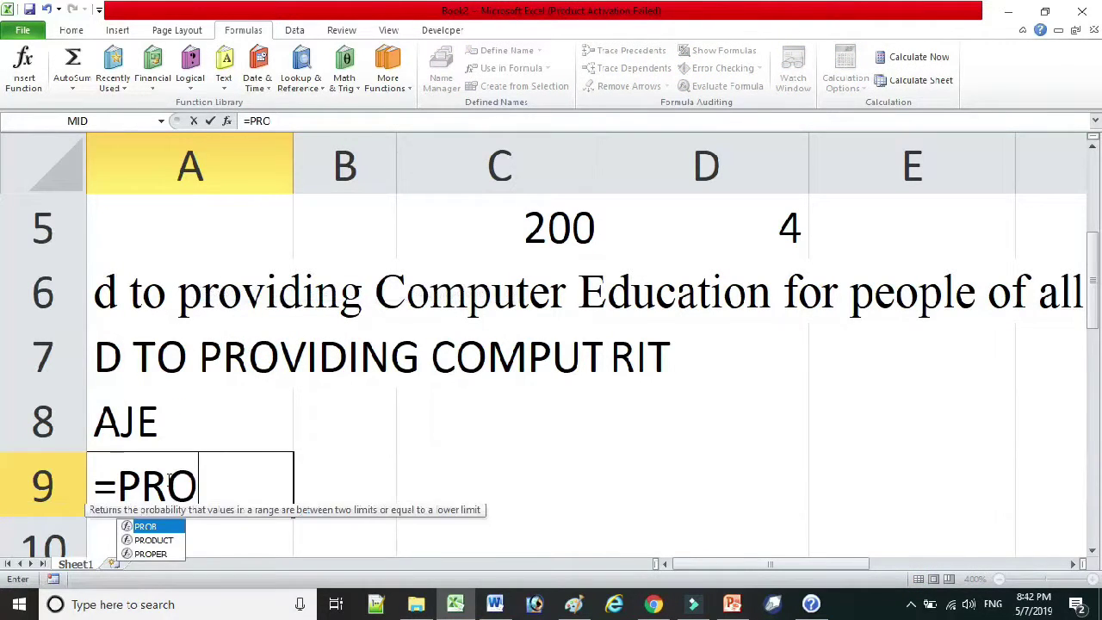
pyautogui.write('PER(')
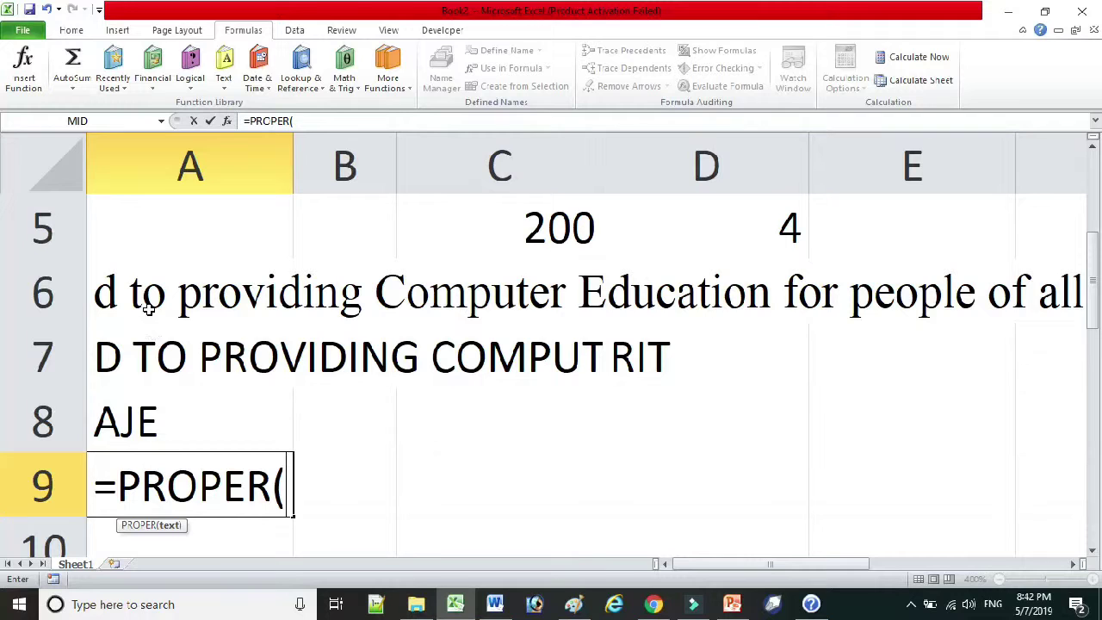
pyautogui.click(148, 306)
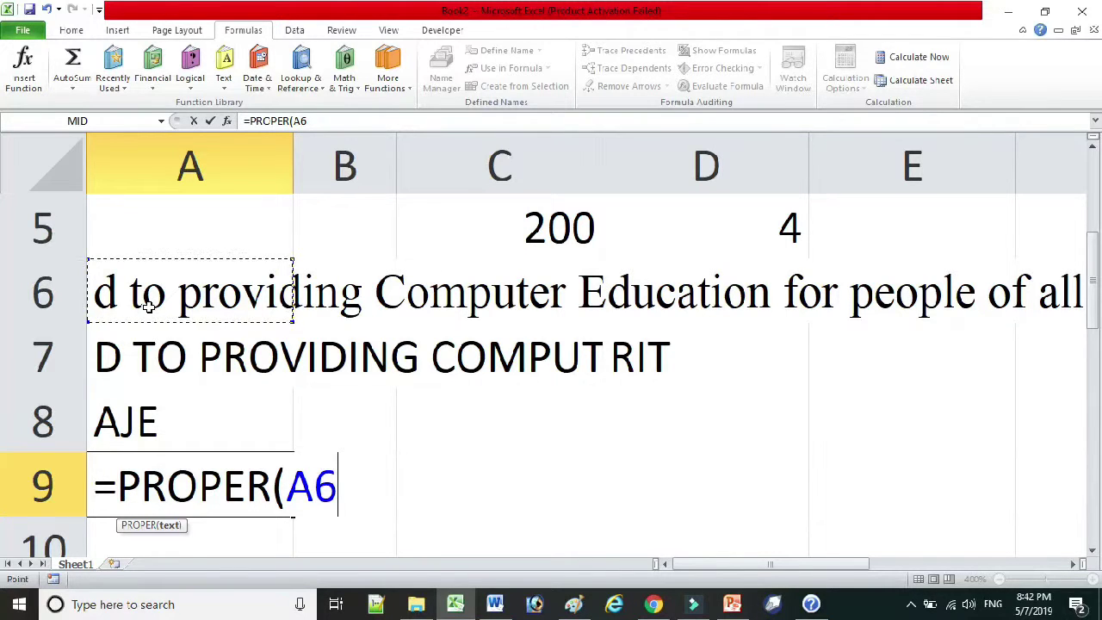
pyautogui.press('Return')
pyautogui.click(215, 422)
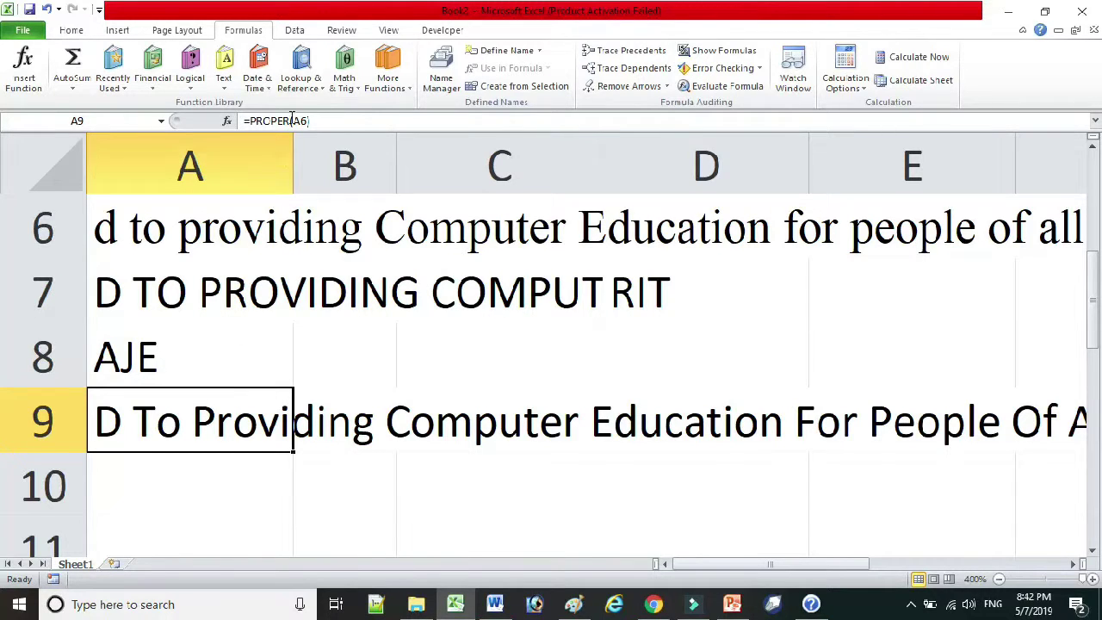
pyautogui.click(224, 82)
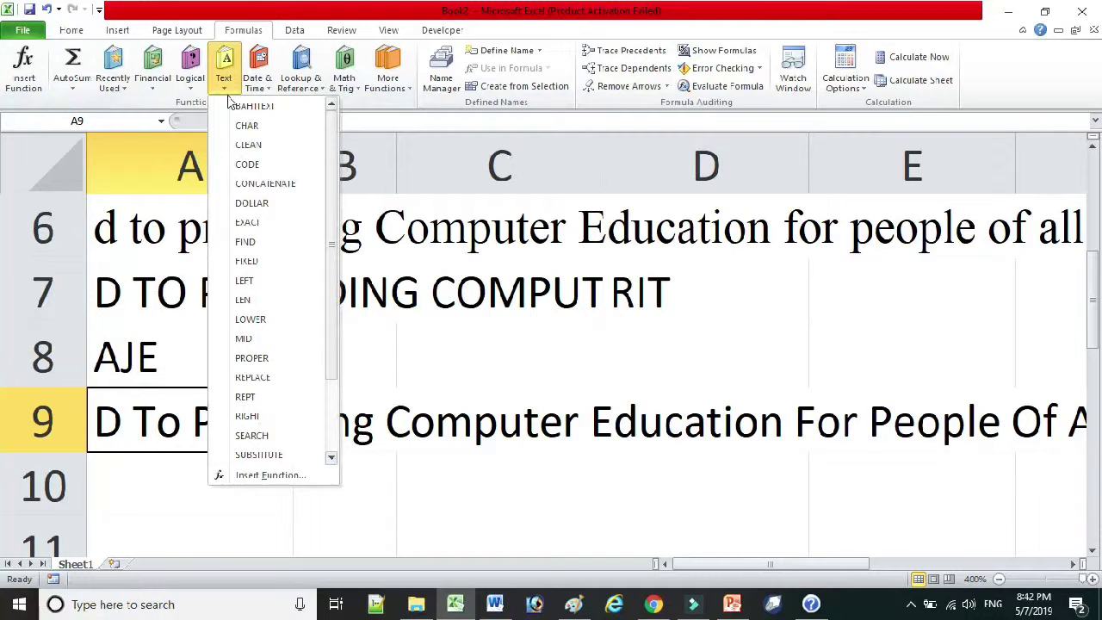
# Add REPLACE with Old_text "R COMPUTER", Start_num 1, Num_chars 1, New_text "RITI" to A9's formula
pyautogui.scroll(-1, 272, 361)
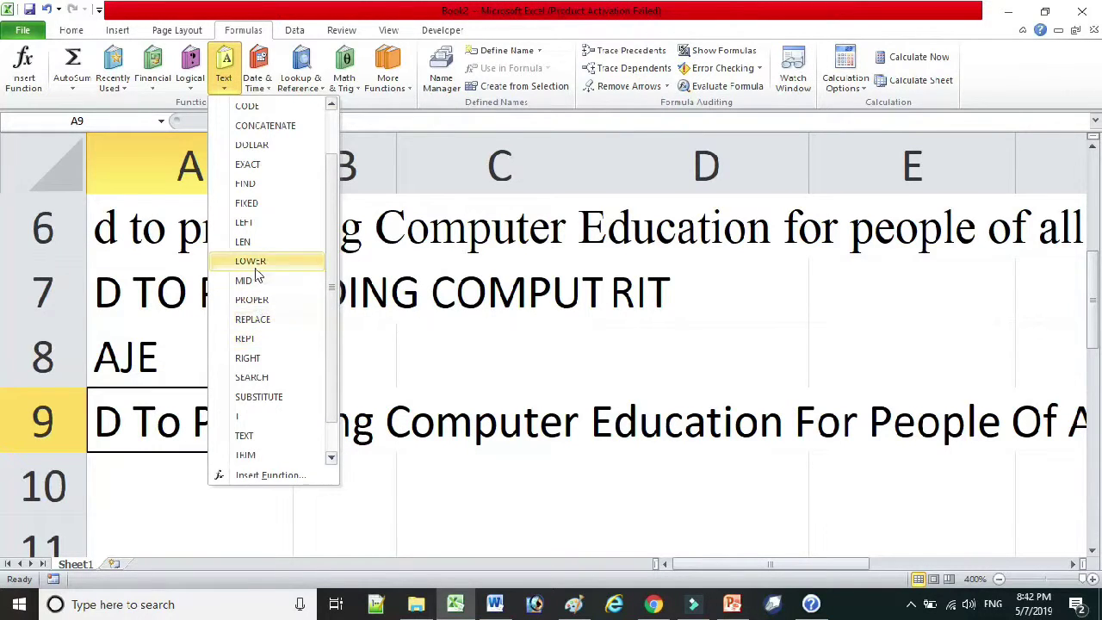
pyautogui.scroll(-1, 264, 338)
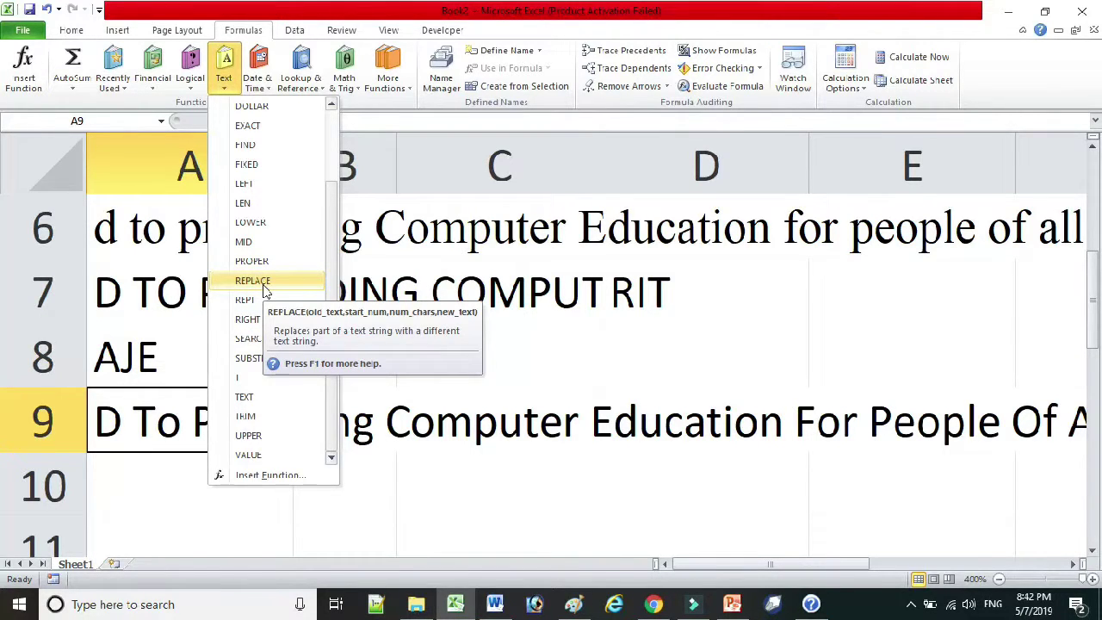
pyautogui.click(254, 280)
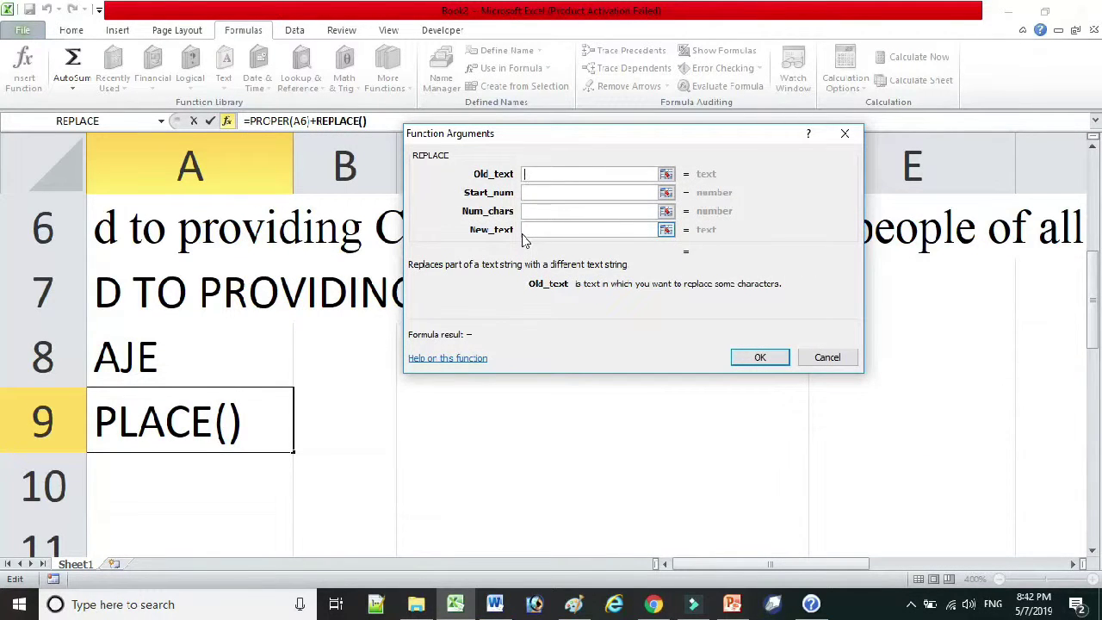
pyautogui.write('R')
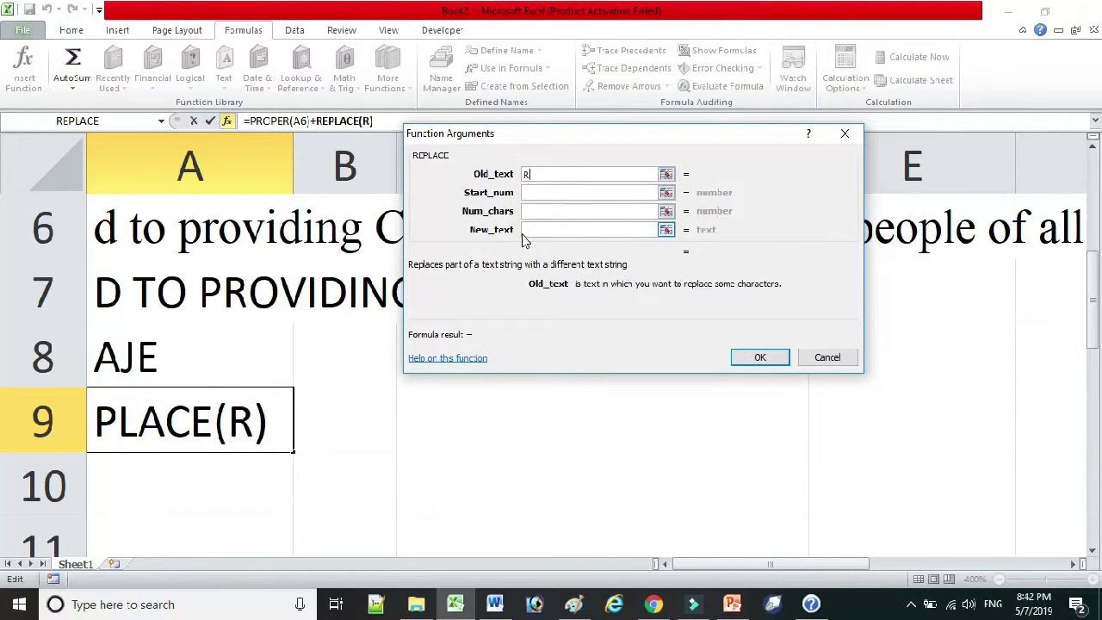
pyautogui.write(' COMPUTER')
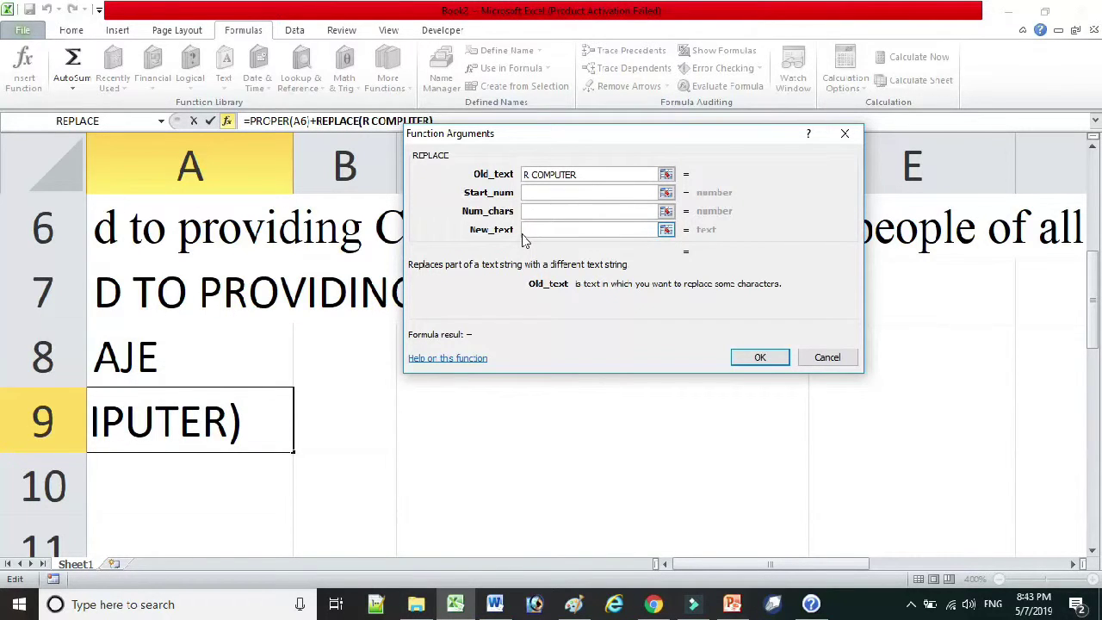
pyautogui.click(547, 193)
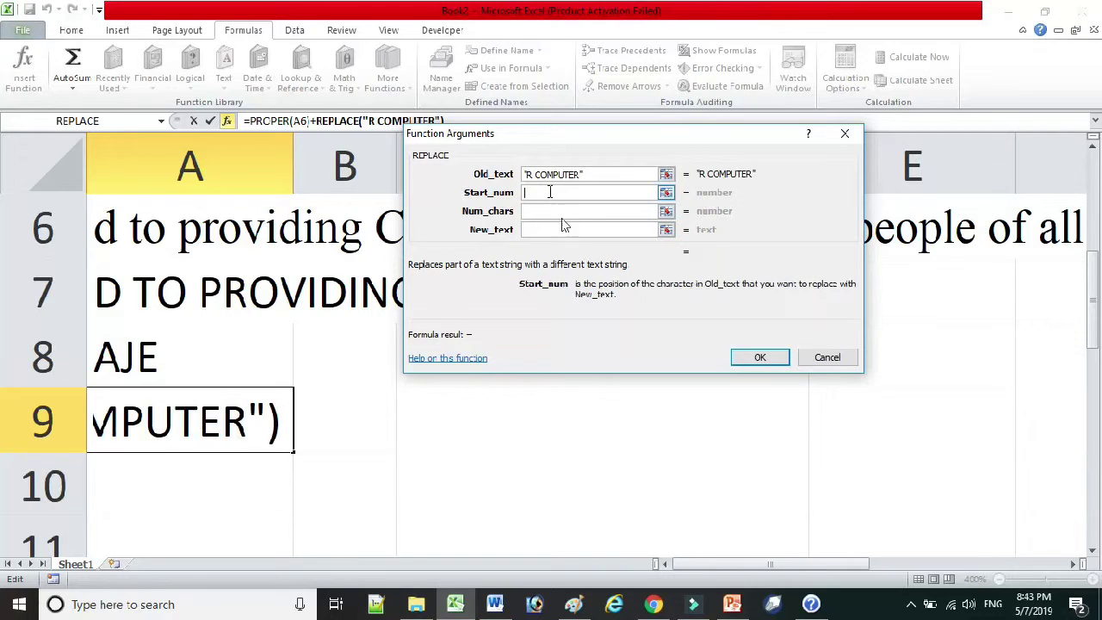
pyautogui.write('1')
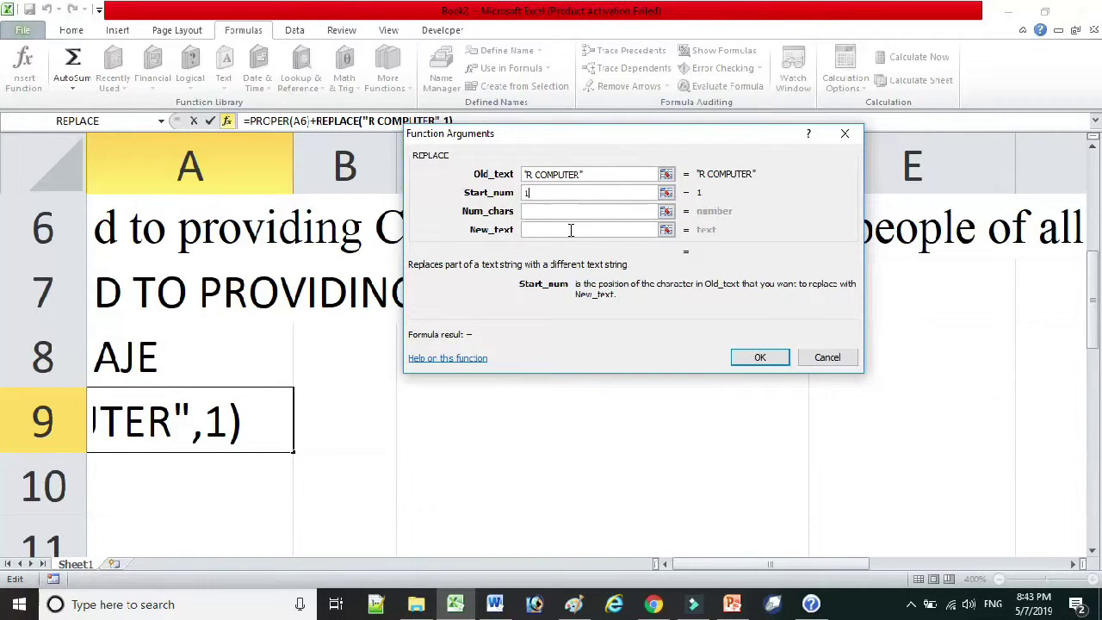
pyautogui.press('Tab')
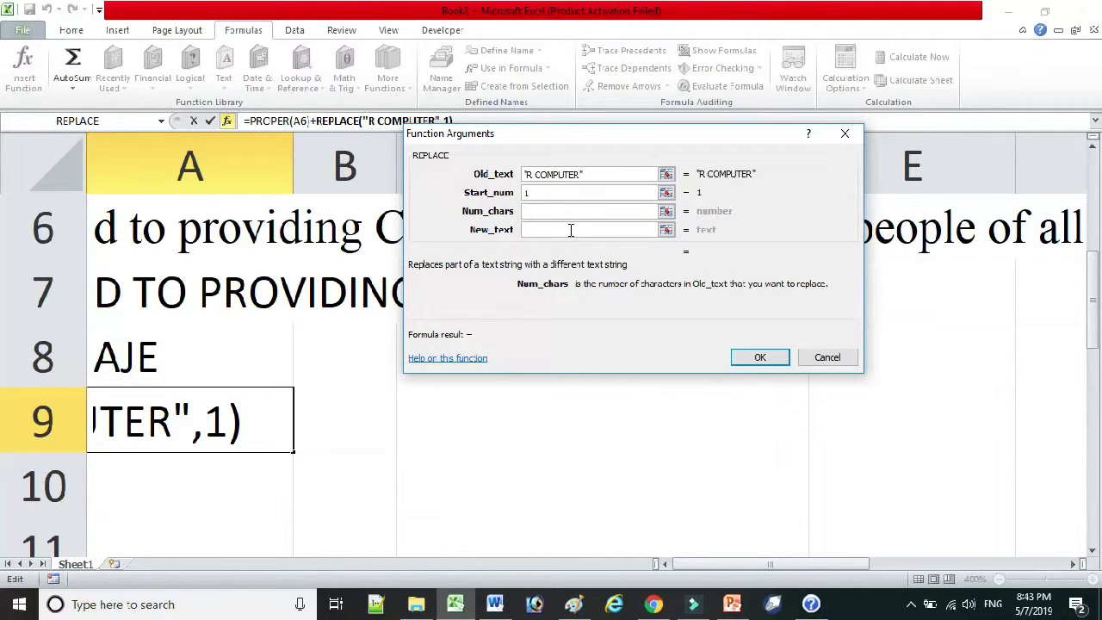
pyautogui.write('1')
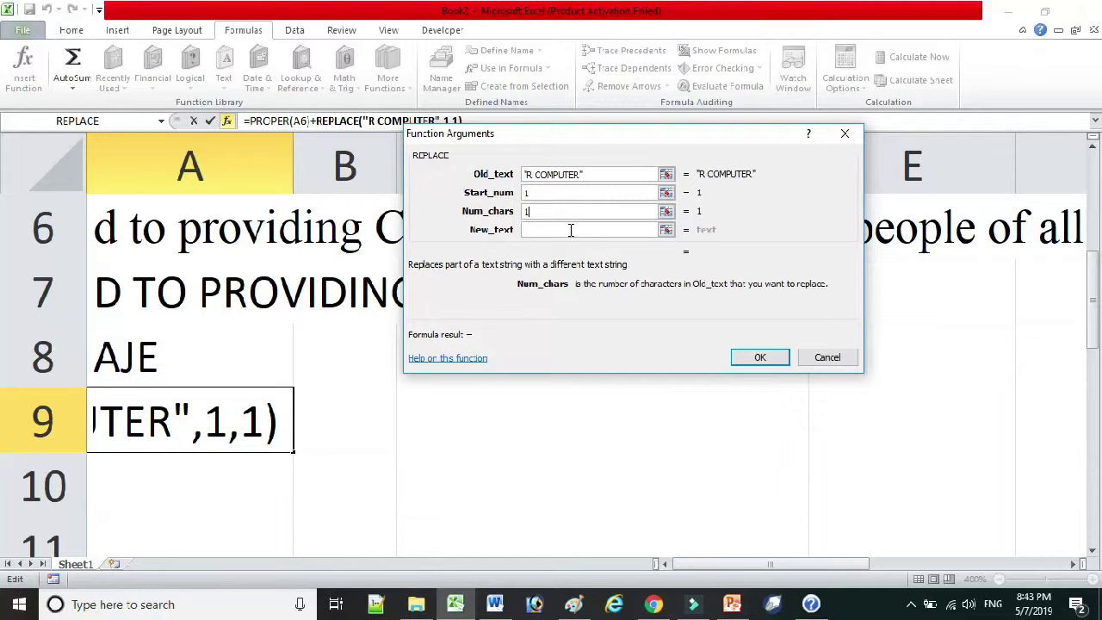
pyautogui.click(570, 230)
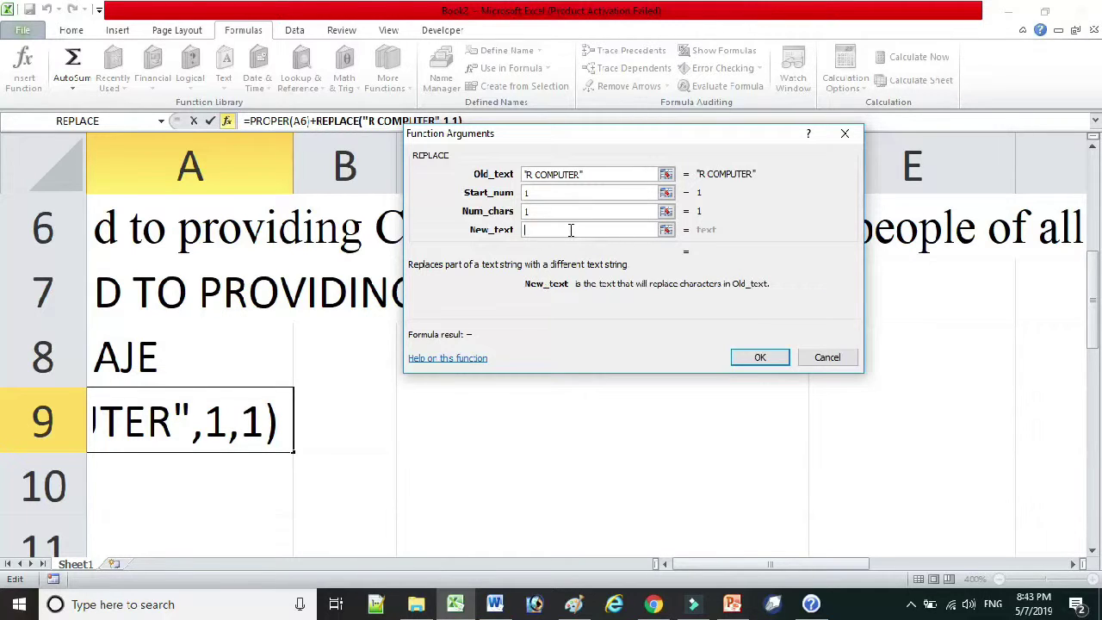
pyautogui.write('RITI')
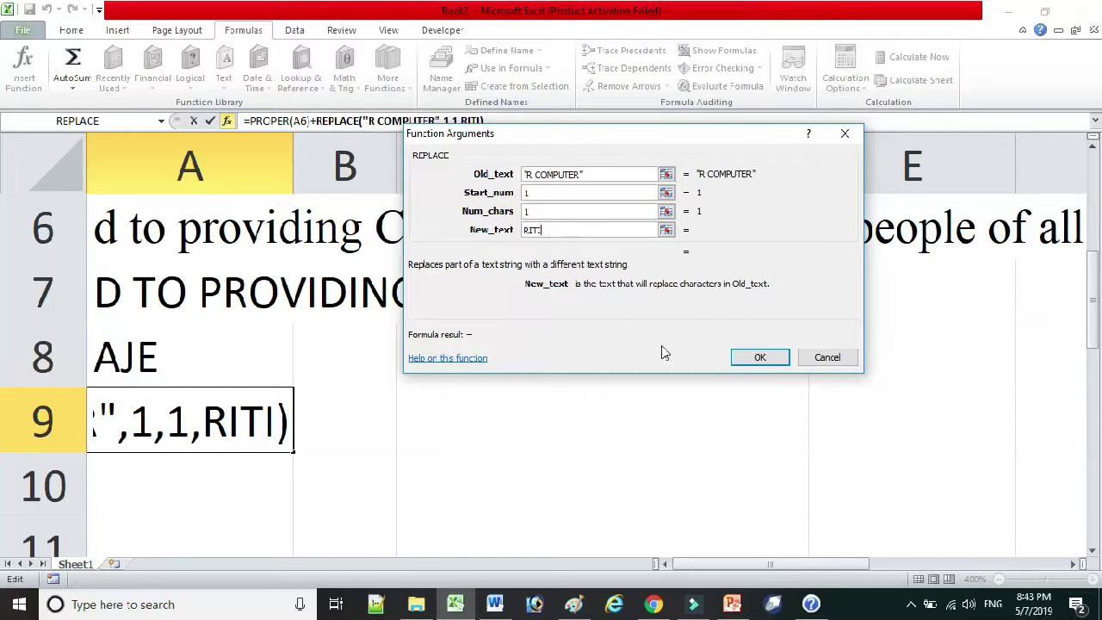
pyautogui.click(750, 364)
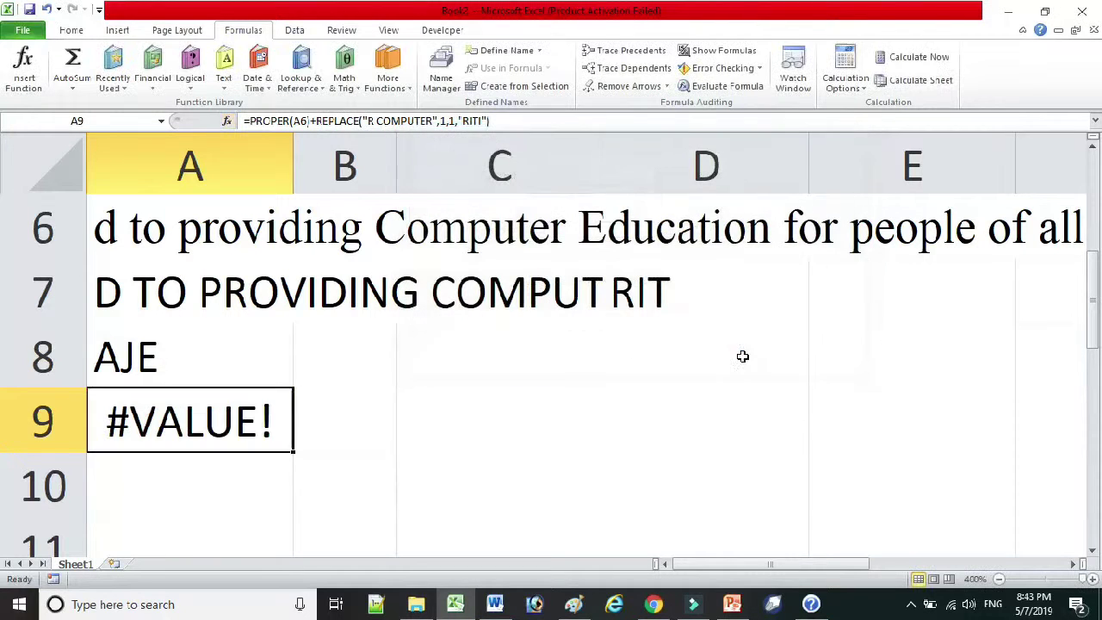
# Delete PROPER(A6)+ from A9's formula, leaving =REPLACE("R COMPUTER",1,1,"RITI")
pyautogui.doubleClick(227, 430)
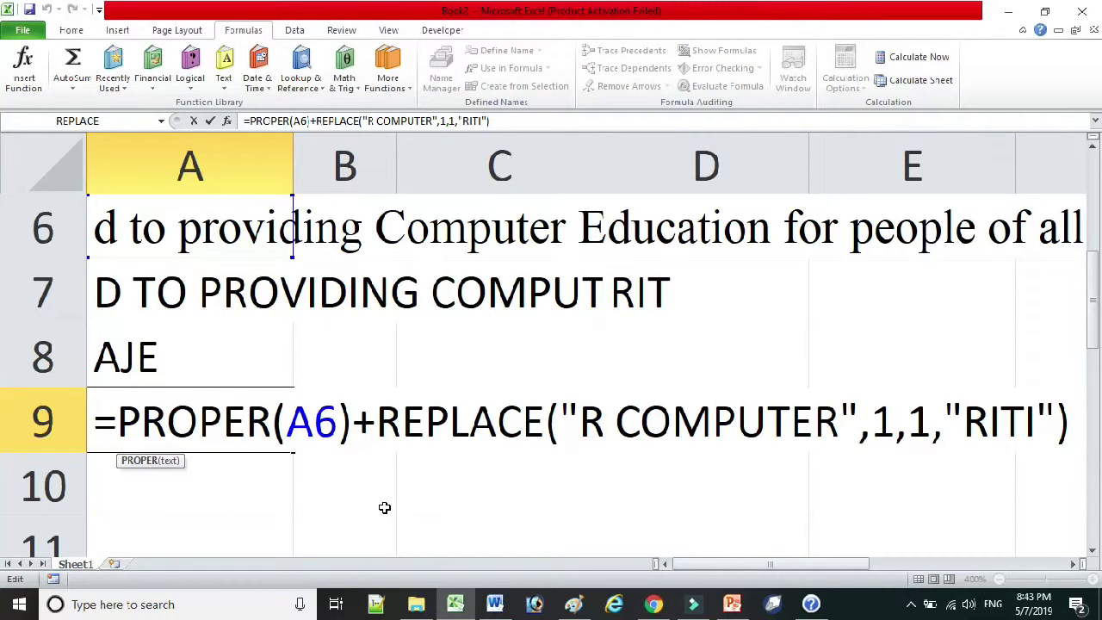
pyautogui.press('Escape')
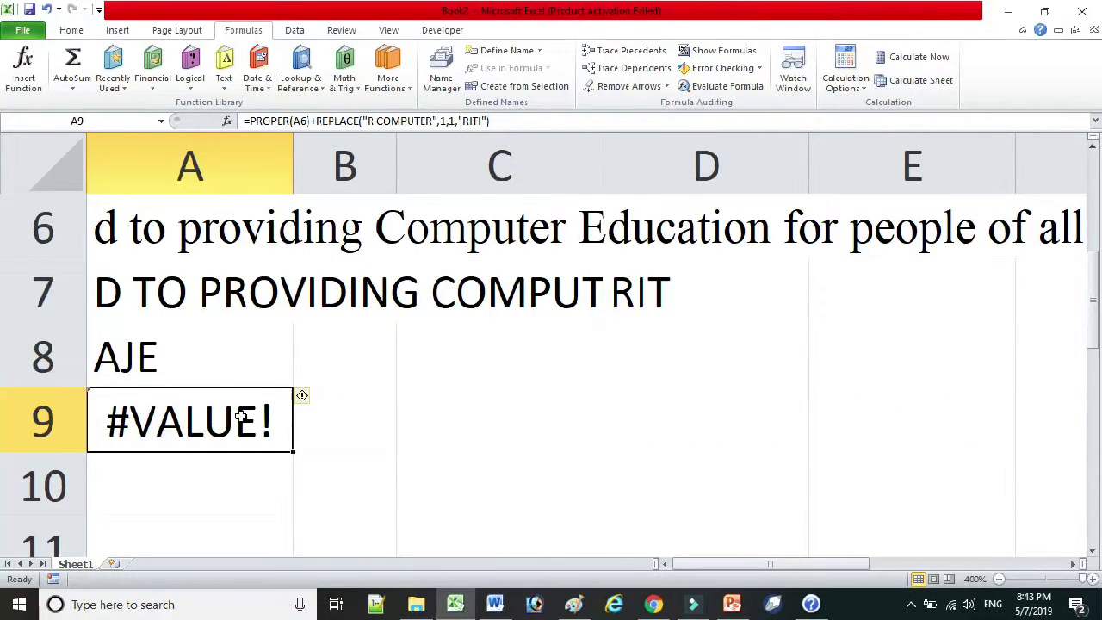
pyautogui.doubleClick(244, 418)
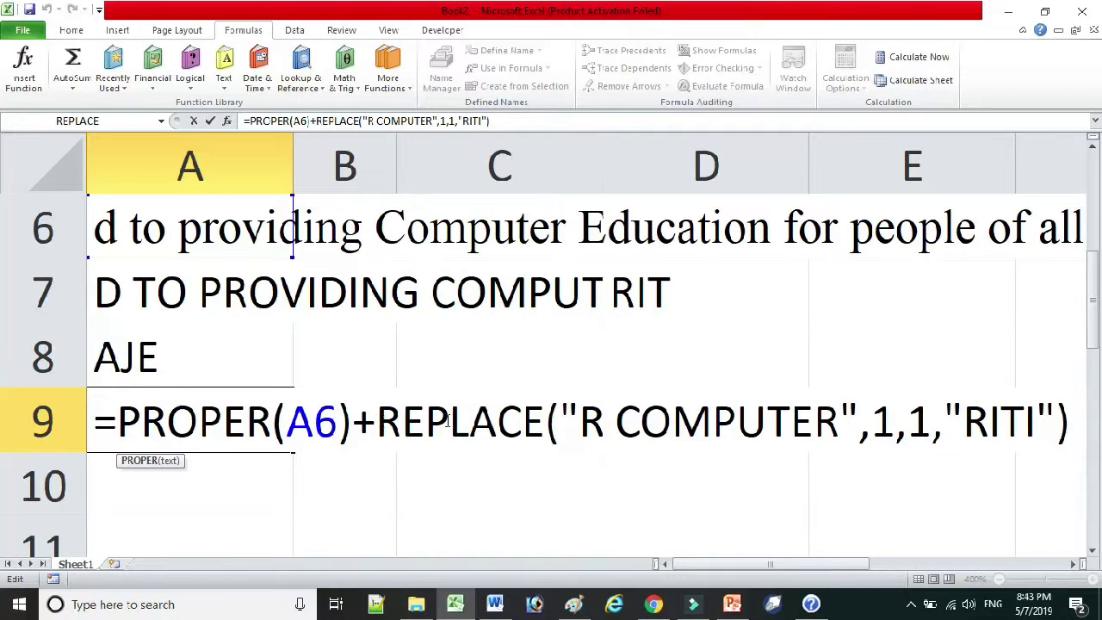
pyautogui.moveTo(387, 422)
pyautogui.mouseDown()
pyautogui.moveTo(840, 422)
pyautogui.moveTo(117, 422)
pyautogui.mouseUp()
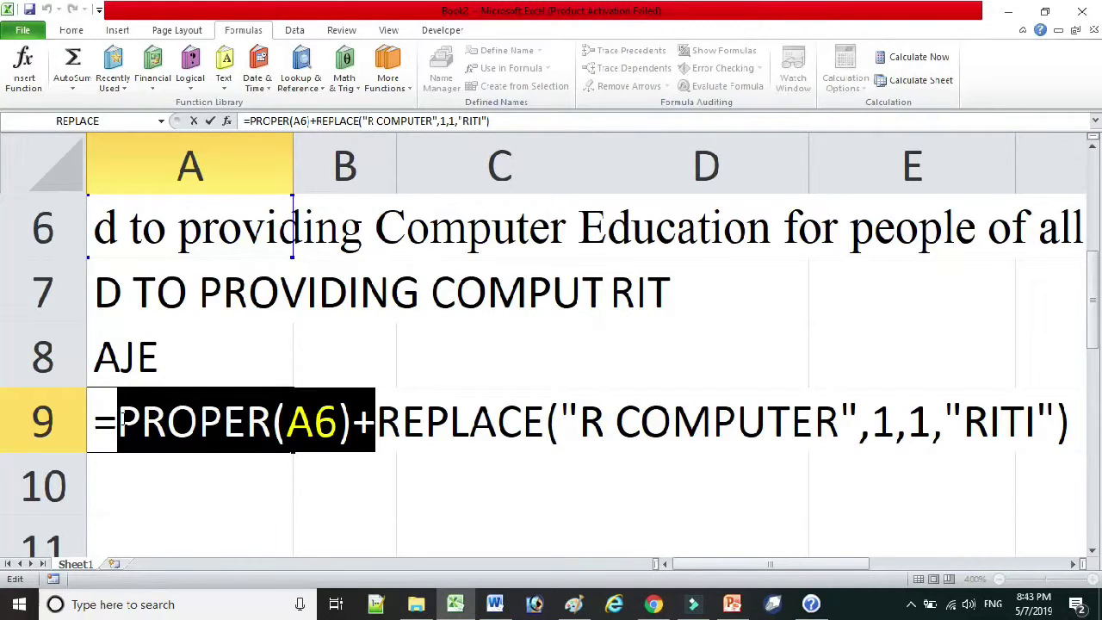
pyautogui.press('Delete')
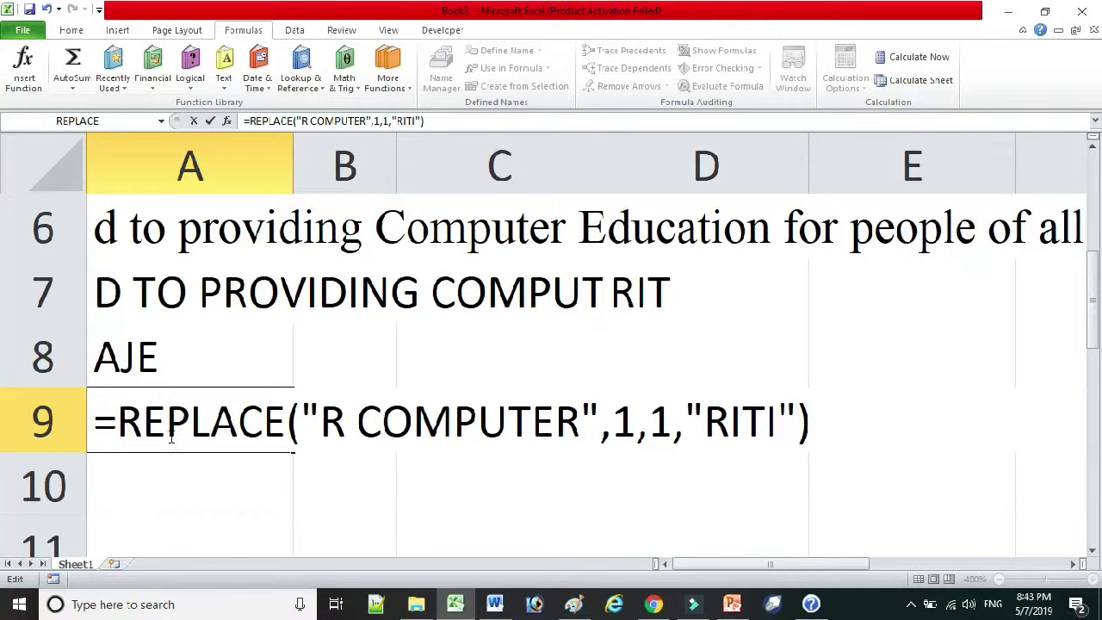
pyautogui.press('Return')
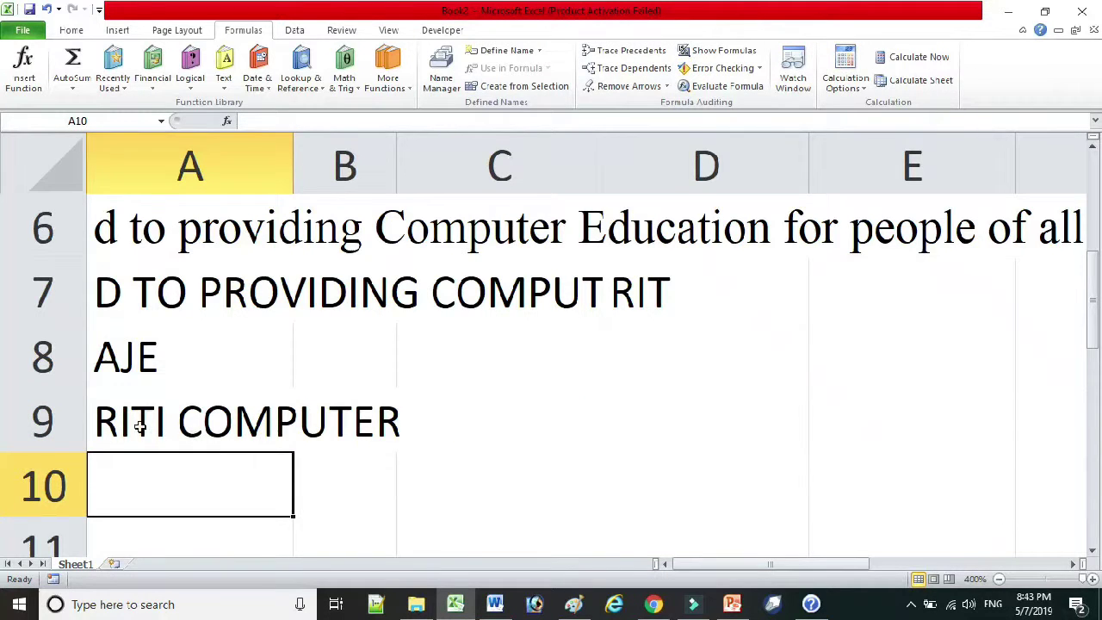
pyautogui.doubleClick(138, 421)
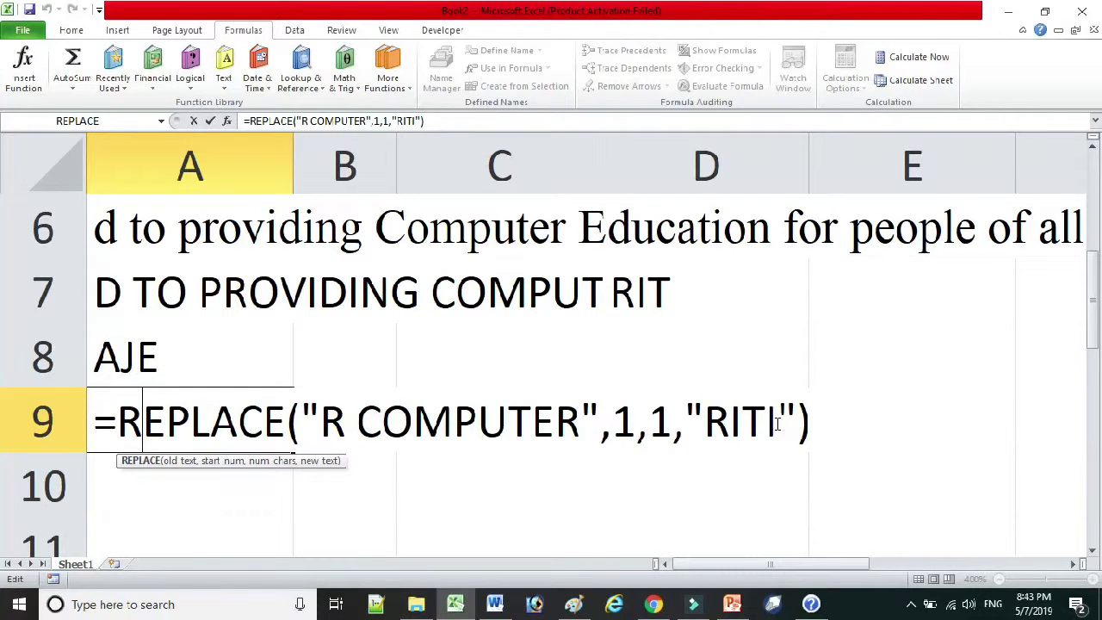
pyautogui.press('Return')
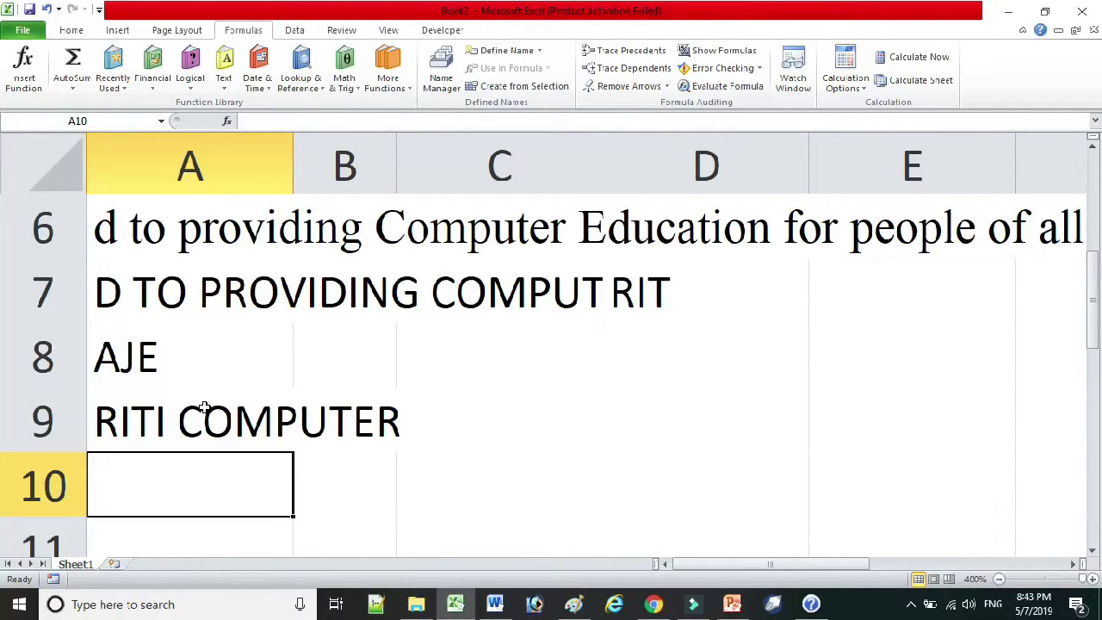
pyautogui.click(204, 407)
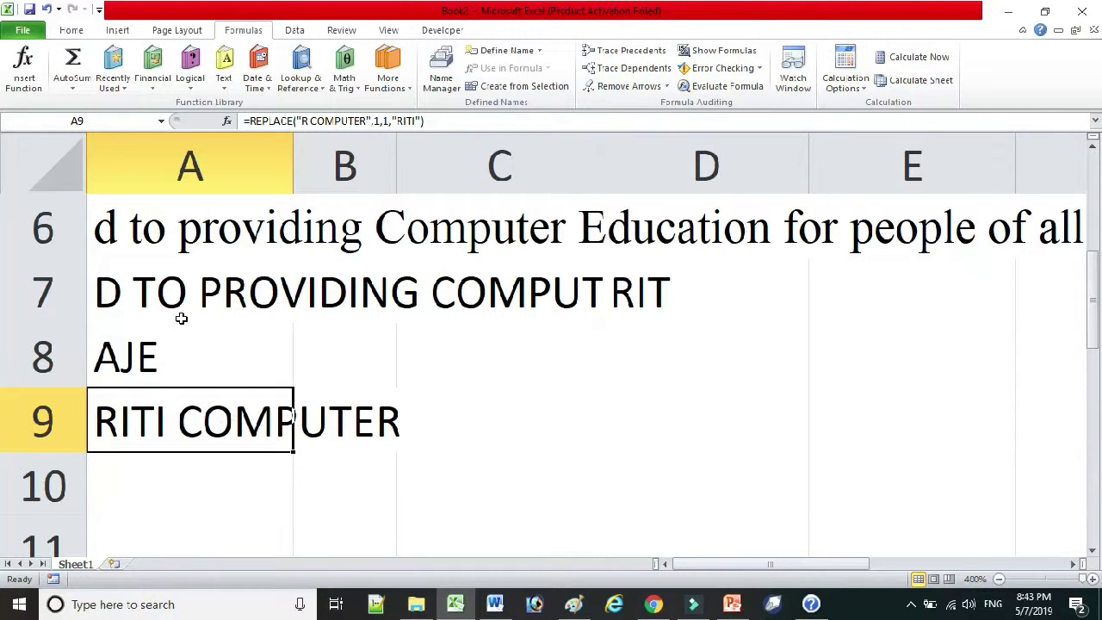
pyautogui.click(222, 79)
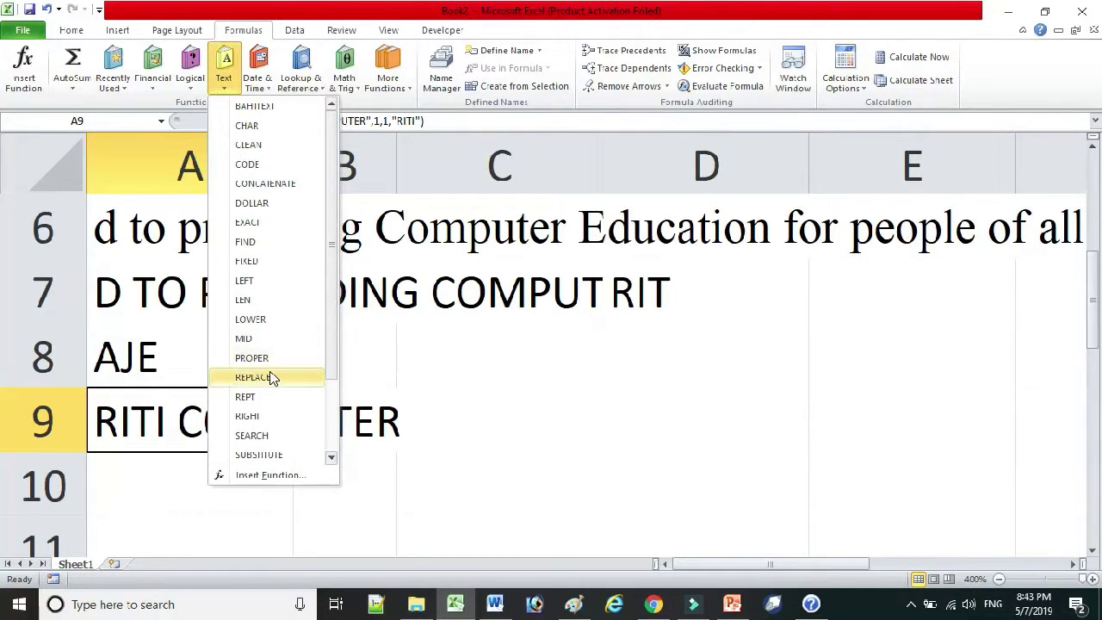
# Enter =REPT("*",10) in C8 to display ten asterisks
pyautogui.scroll(-2, 271, 376)
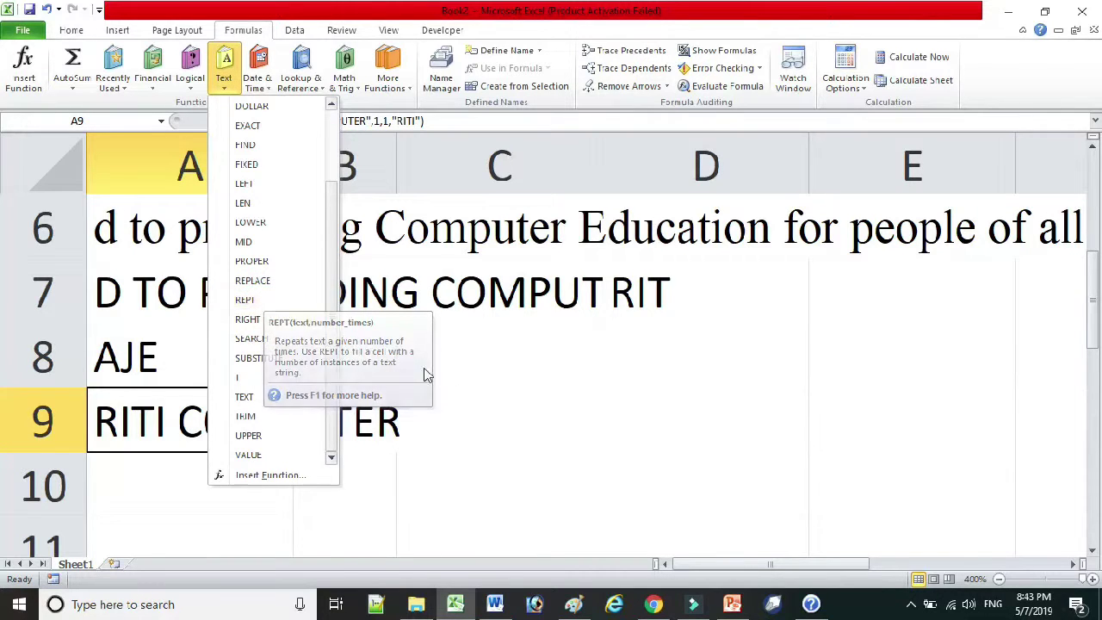
pyautogui.click(450, 358)
pyautogui.click(450, 353)
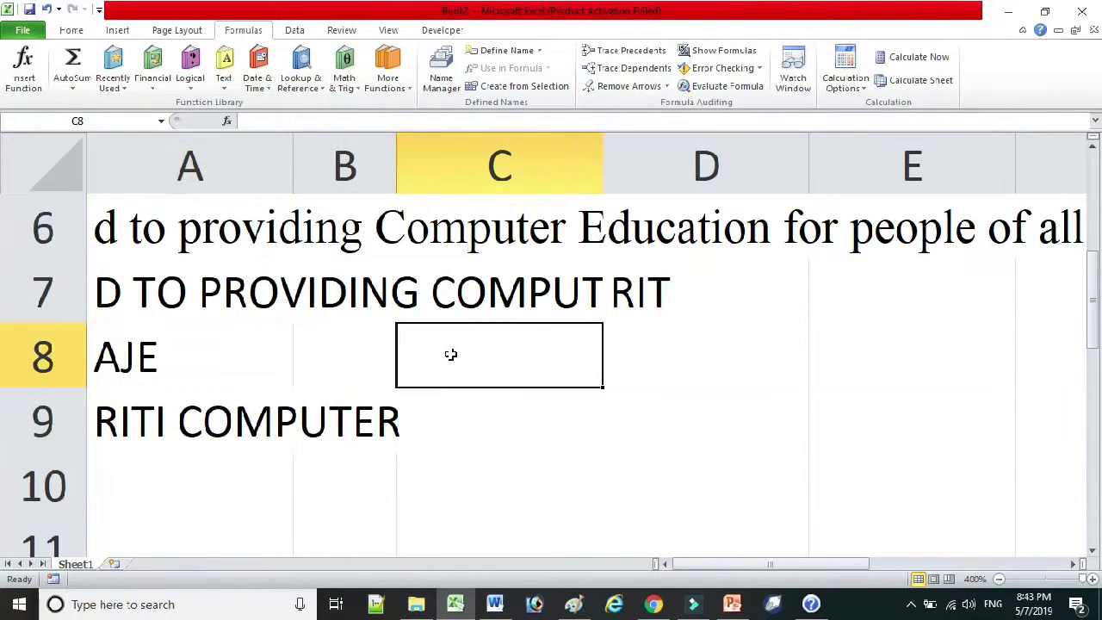
pyautogui.write('=')
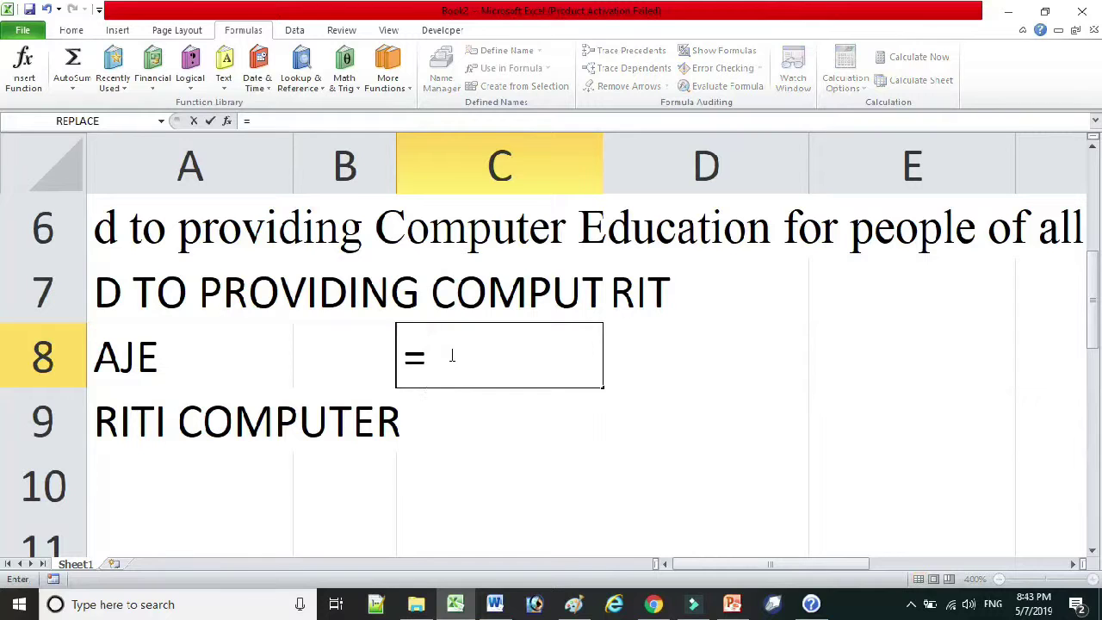
pyautogui.write('REPT(')
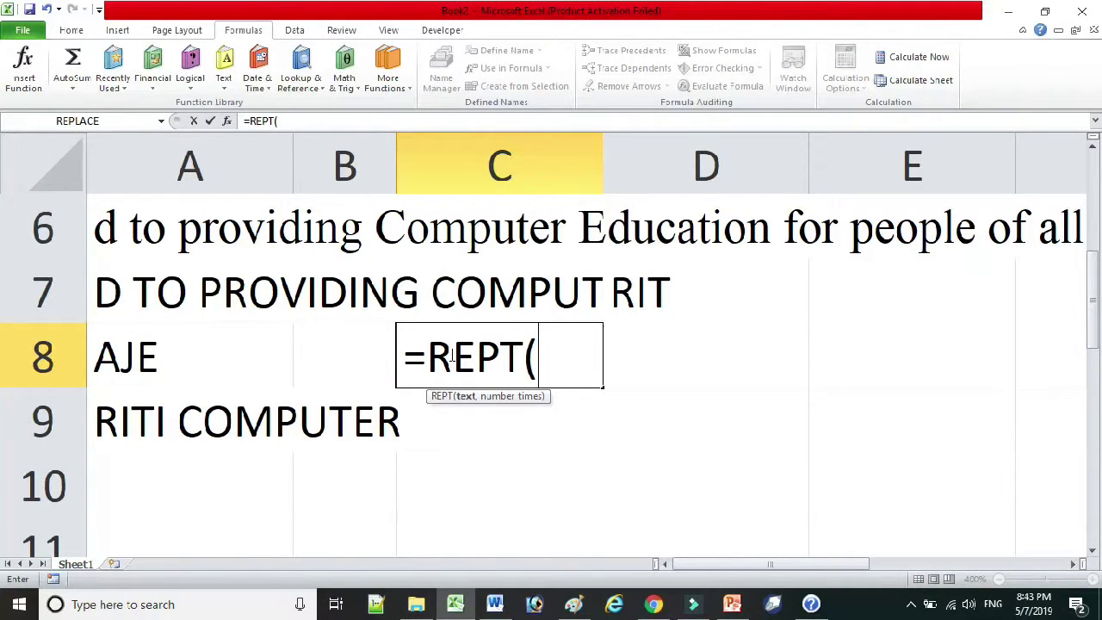
pyautogui.write('*')
pyautogui.press('BackSpace')
pyautogui.write('"*",10')
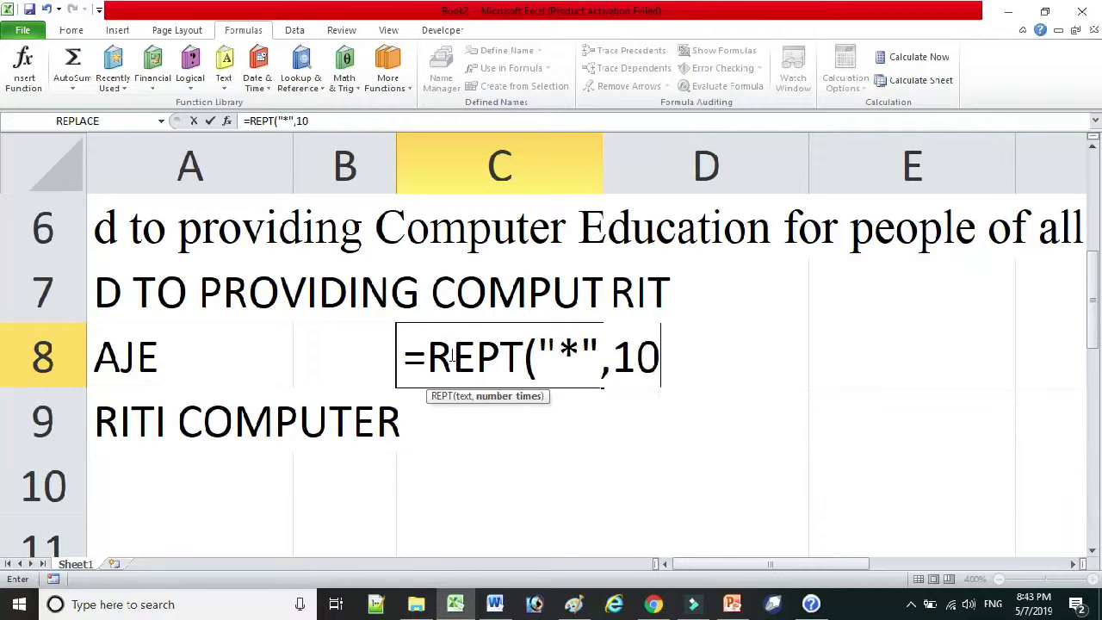
pyautogui.press('Return')
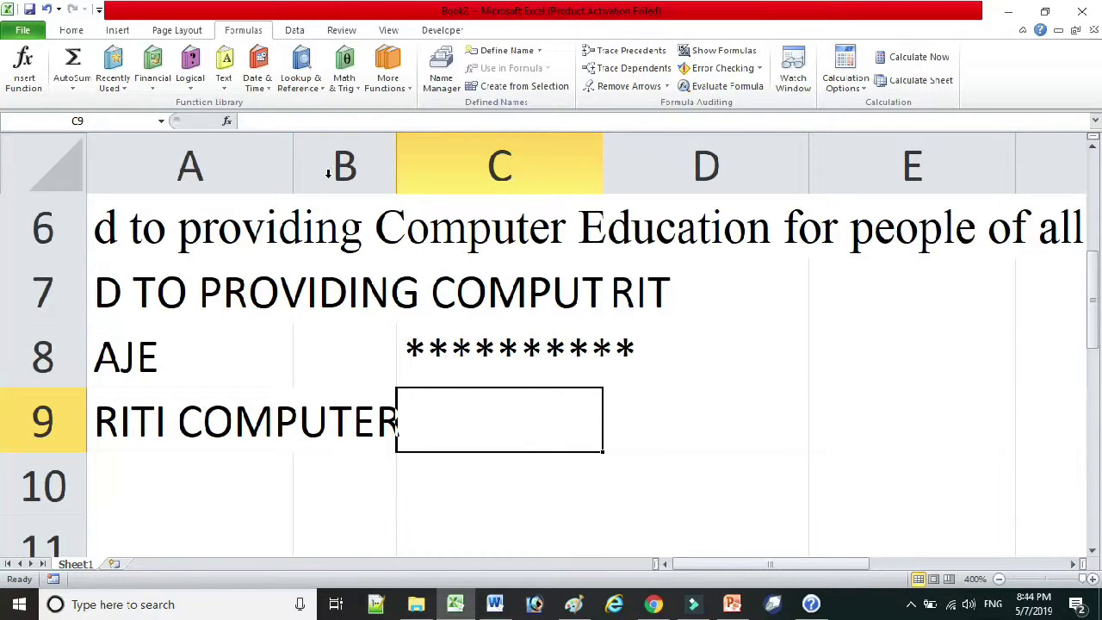
pyautogui.click(225, 80)
pyautogui.scroll(-3, 267, 375)
pyautogui.scroll(-2, 266, 364)
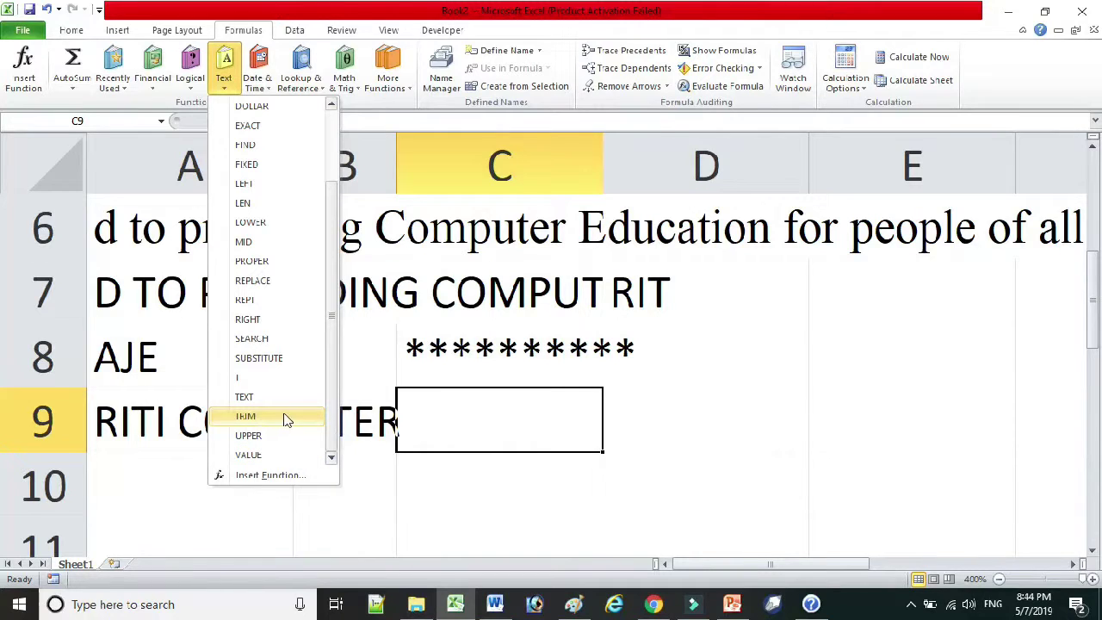
# Switch from Excel to the PowerPoint presentation on slide 2
pyautogui.scroll(2, 287, 168)
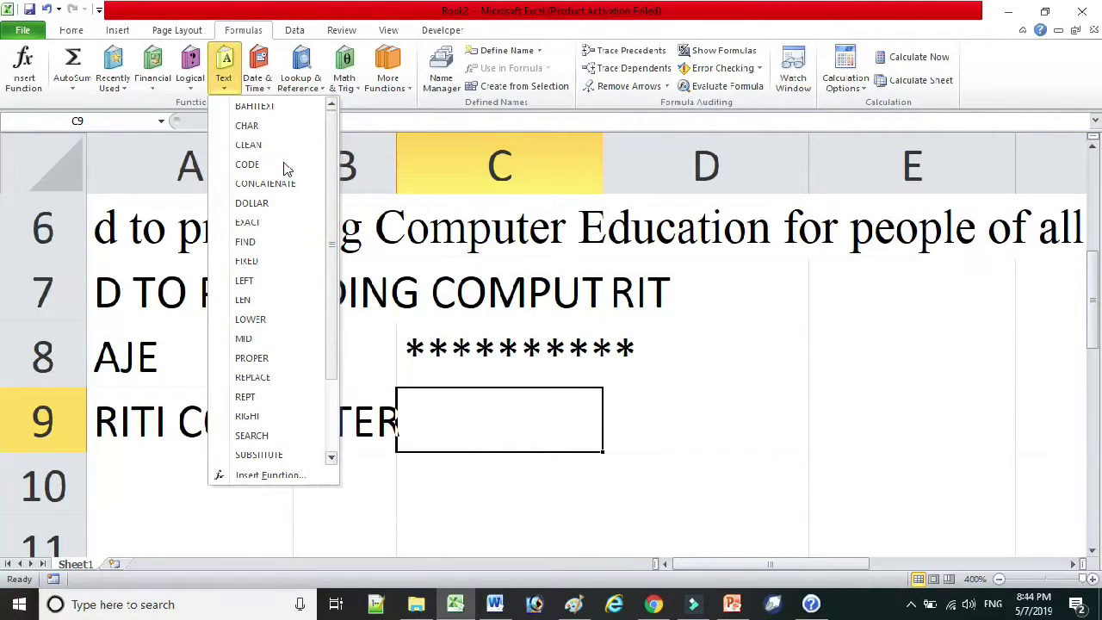
pyautogui.scroll(-2, 278, 393)
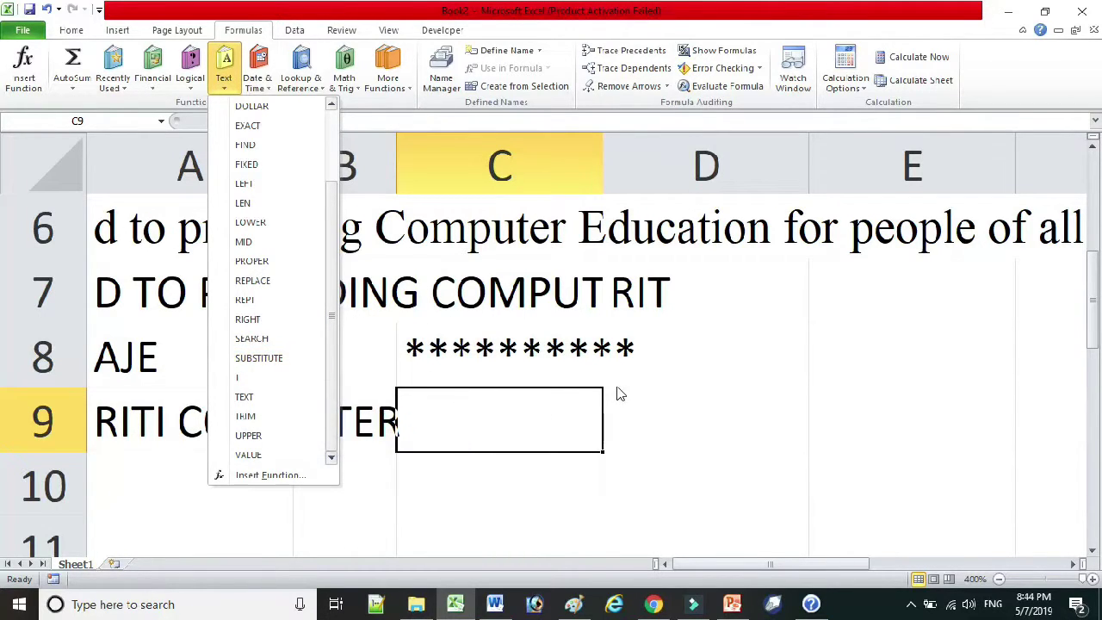
pyautogui.click(732, 603)
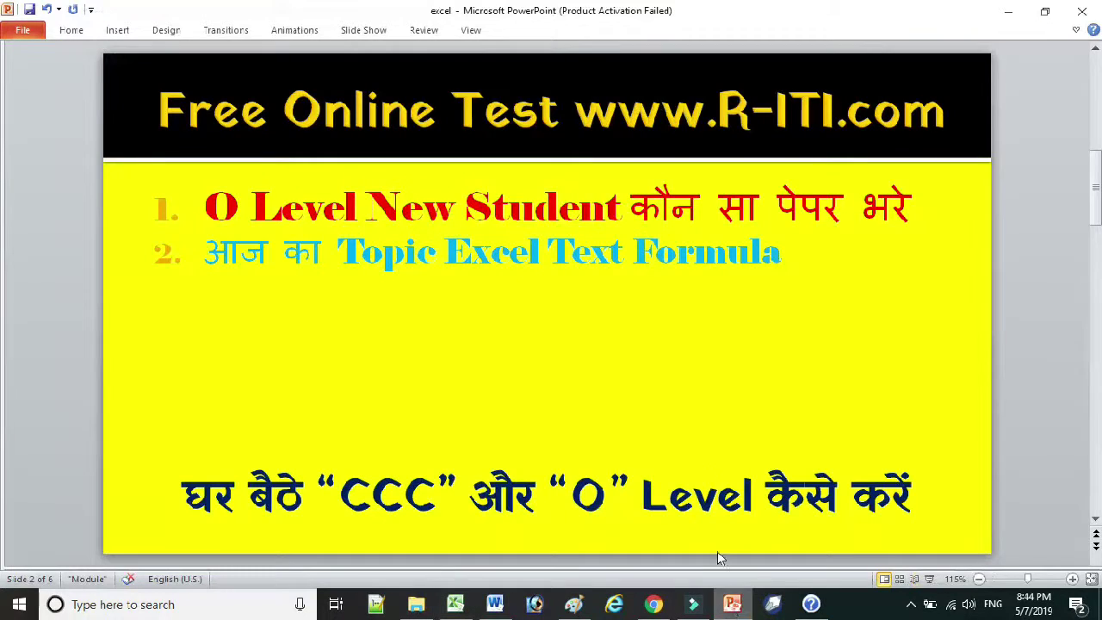